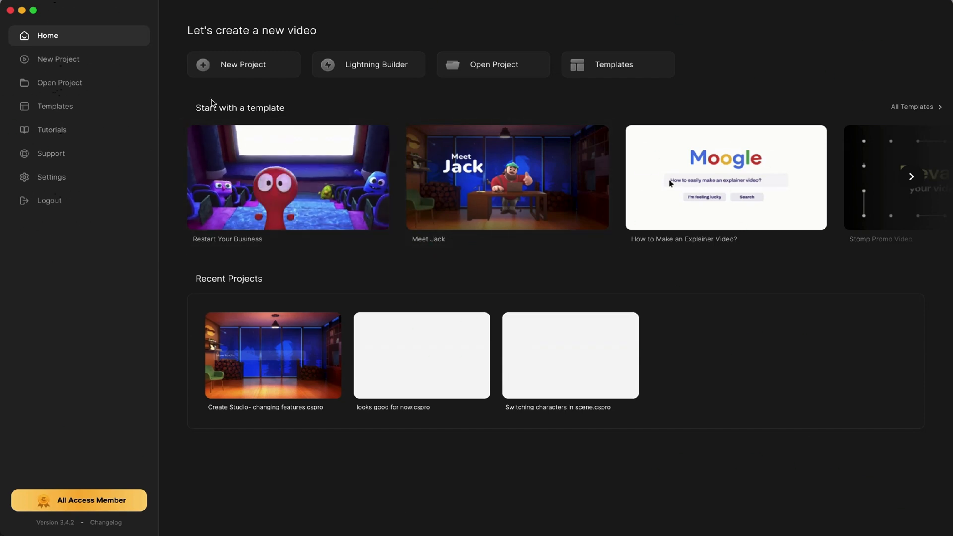
# Show All Templates and scroll down through the template categories.
pyautogui.click(917, 106)
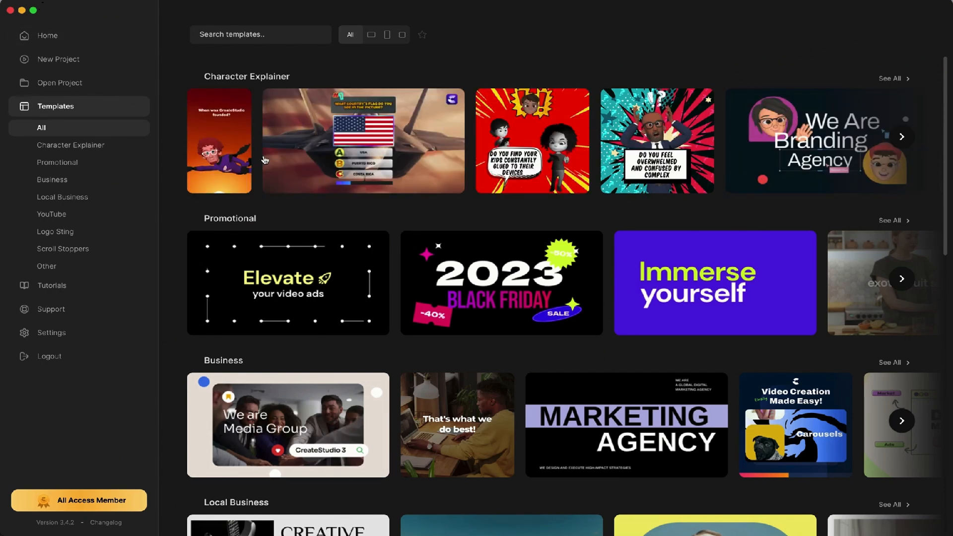
pyautogui.scroll(-2, 250, 239)
pyautogui.scroll(-9, 250, 239)
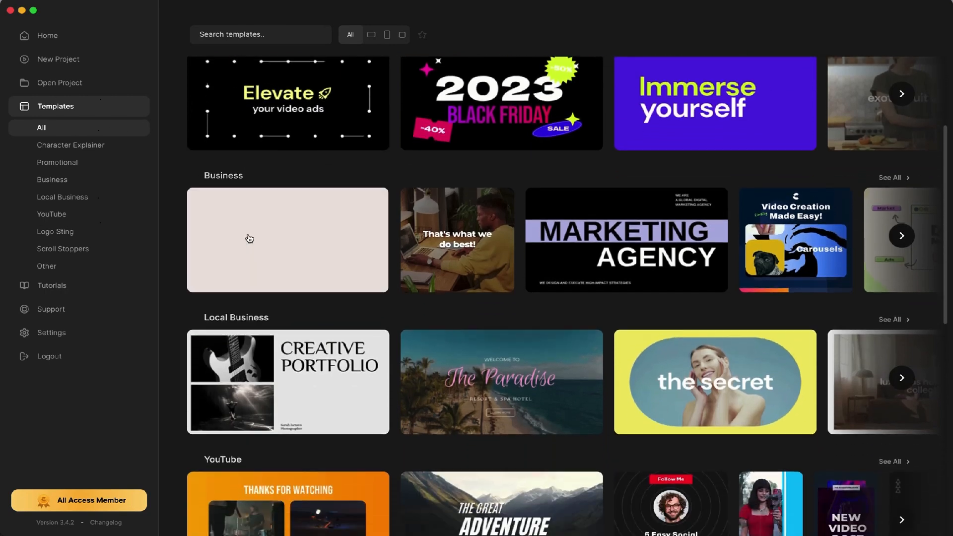
pyautogui.scroll(-2, 249, 237)
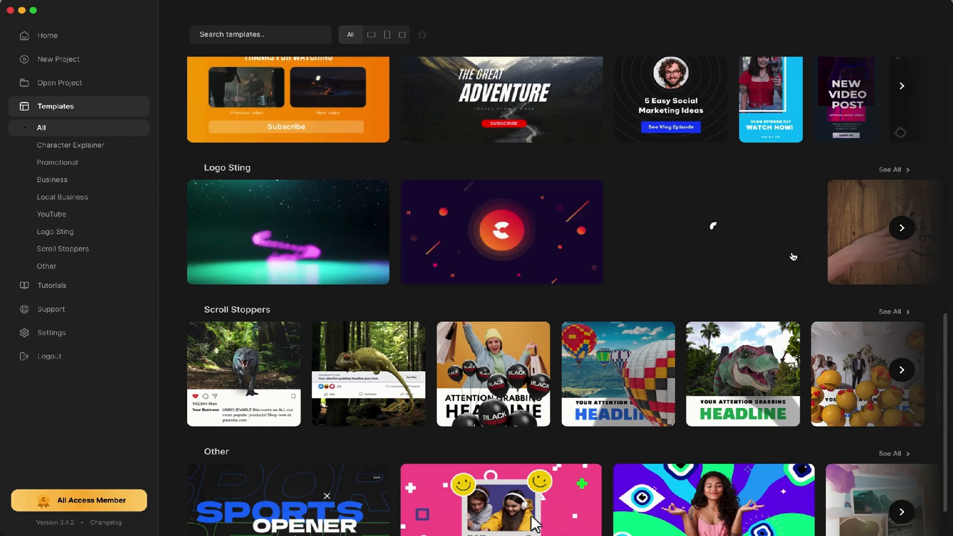
# Page through the Logo Sting and Local Business rows and open the 'Tired of mundane workouts?' Fitness Program template.
pyautogui.click(902, 238)
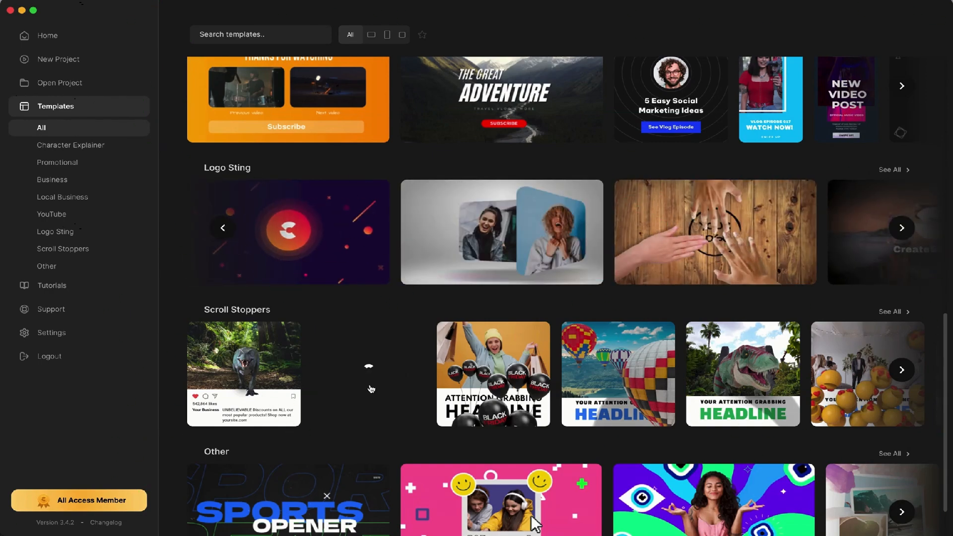
pyautogui.scroll(-2, 368, 382)
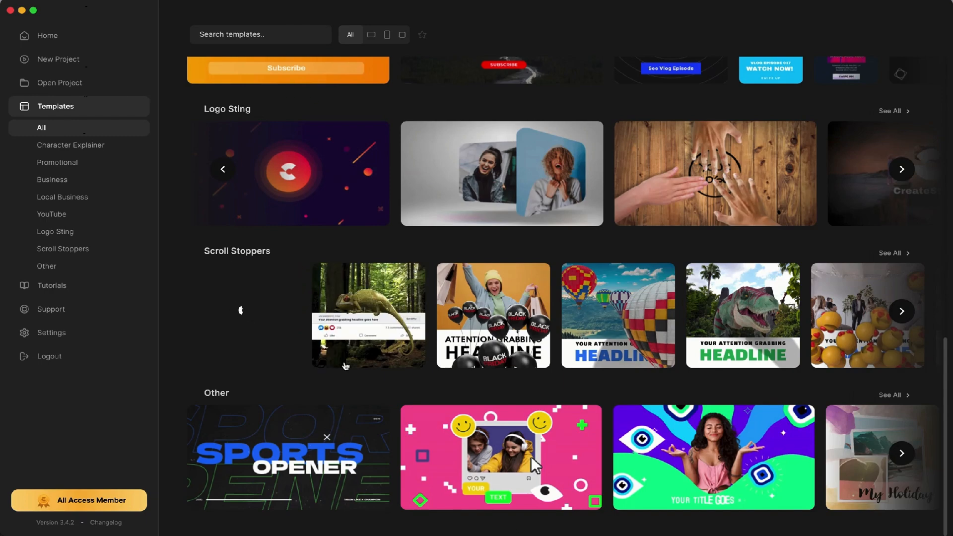
pyautogui.scroll(12, 553, 388)
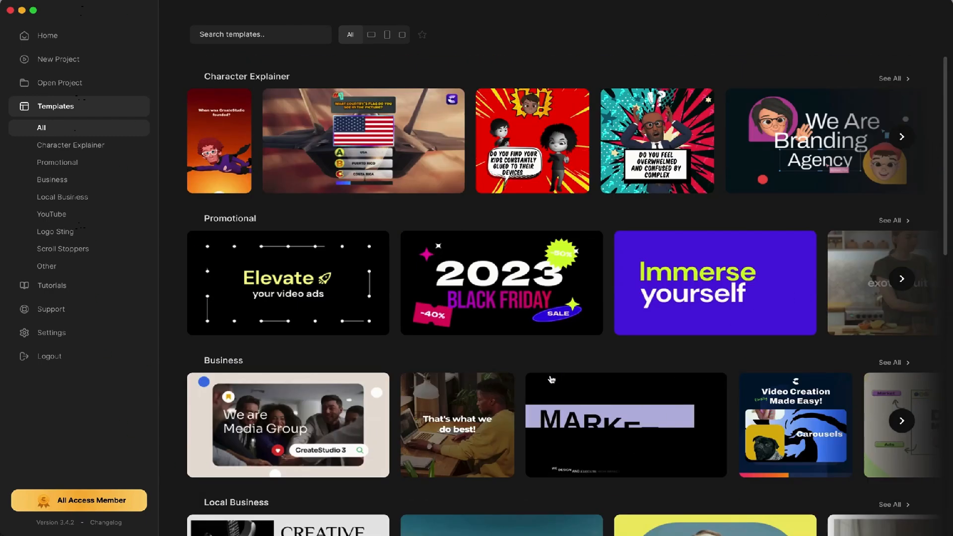
pyautogui.scroll(-3, 546, 380)
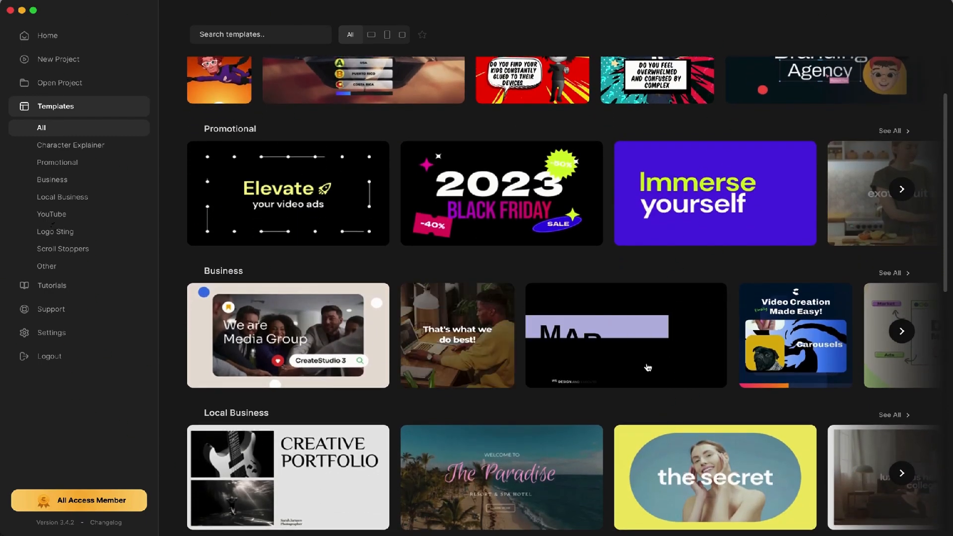
pyautogui.scroll(-3, 559, 378)
pyautogui.click(902, 400)
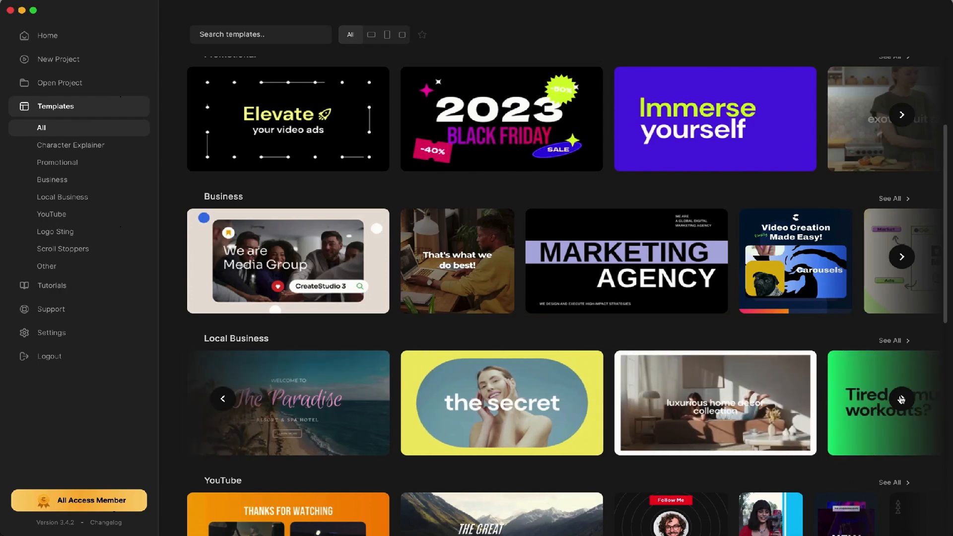
pyautogui.click(901, 400)
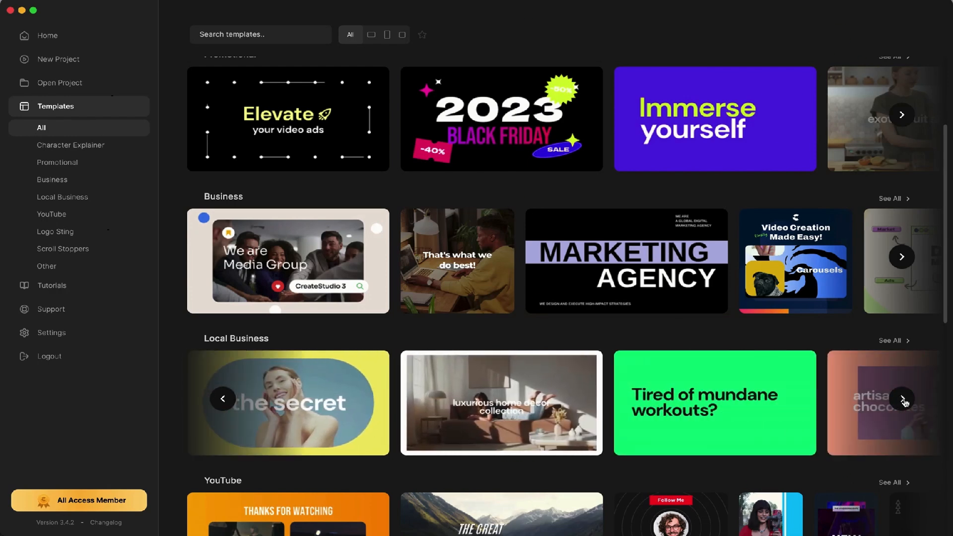
pyautogui.click(722, 397)
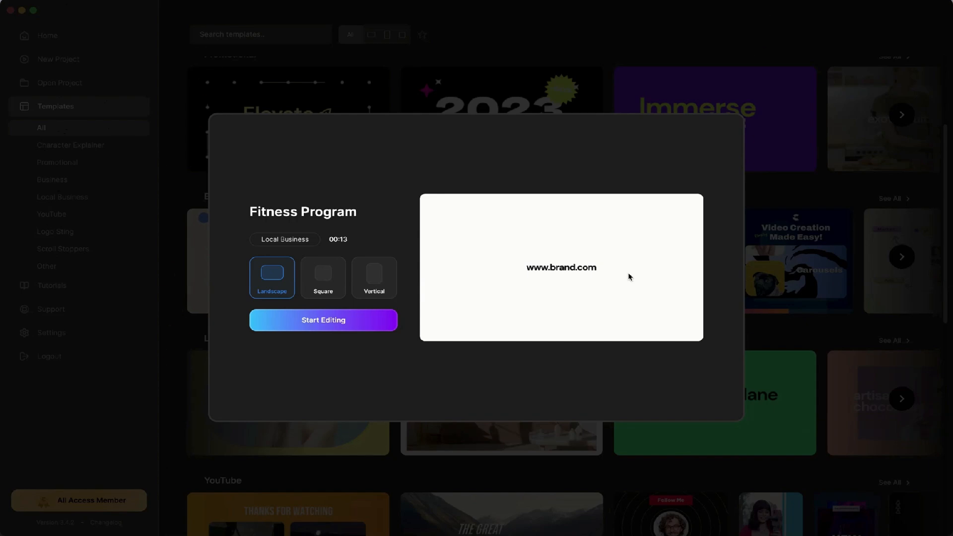
pyautogui.click(733, 241)
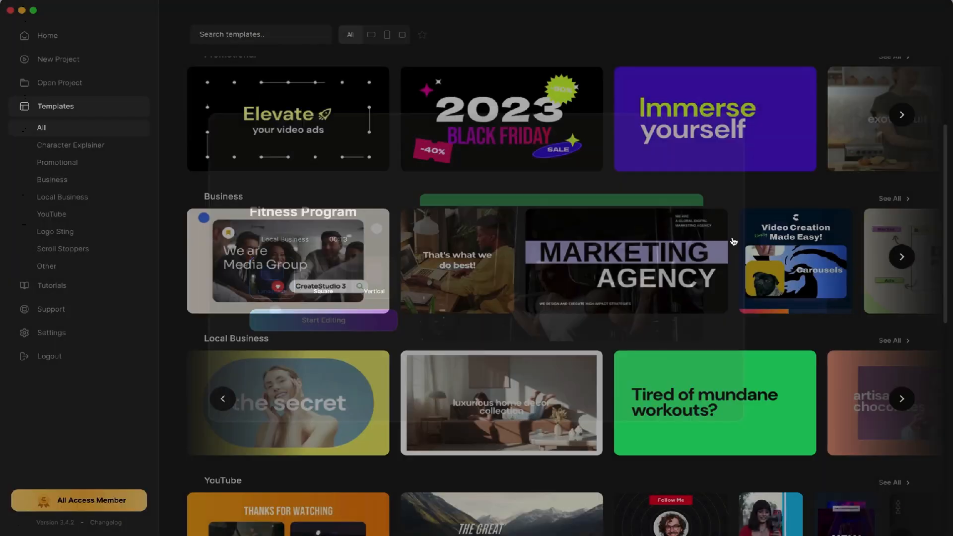
pyautogui.scroll(3, 529, 250)
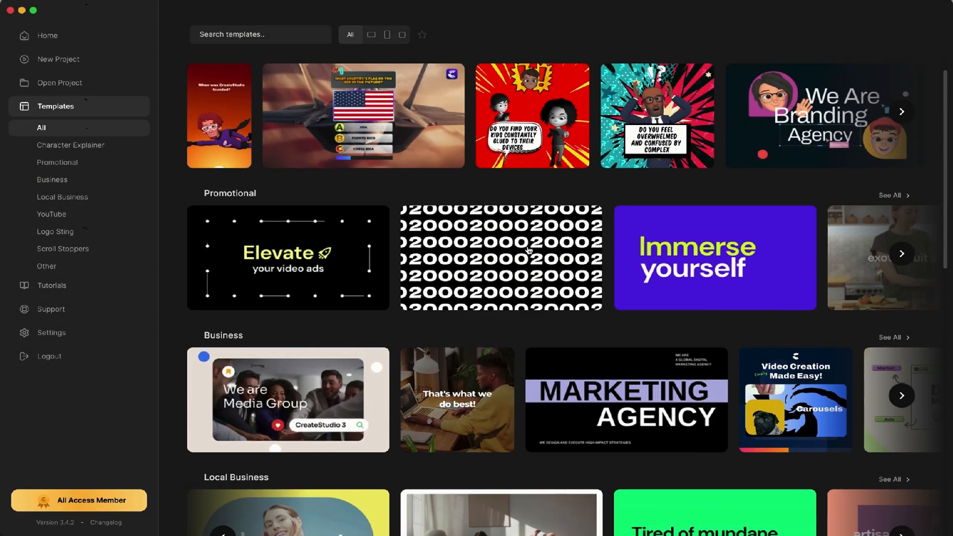
pyautogui.scroll(1, 529, 250)
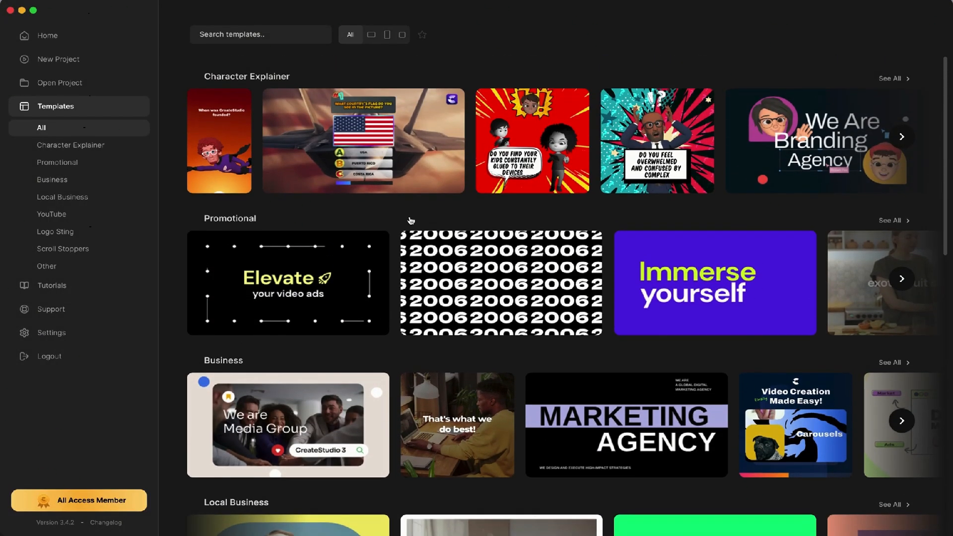
pyautogui.click(232, 148)
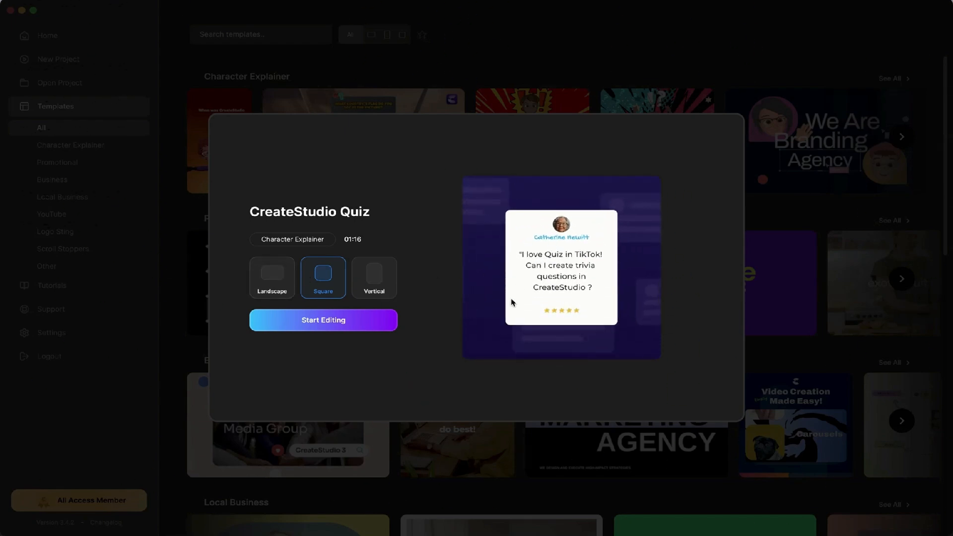
pyautogui.click(281, 283)
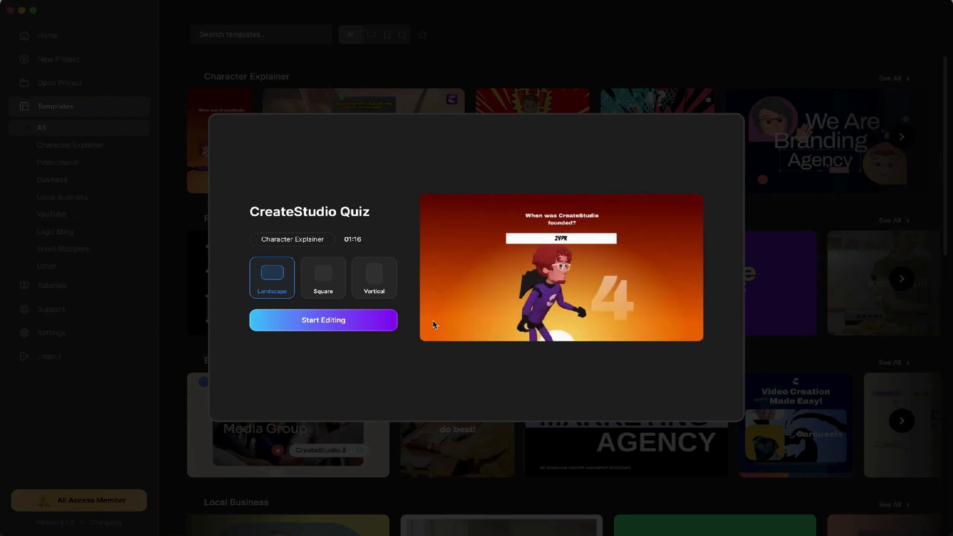
pyautogui.click(849, 301)
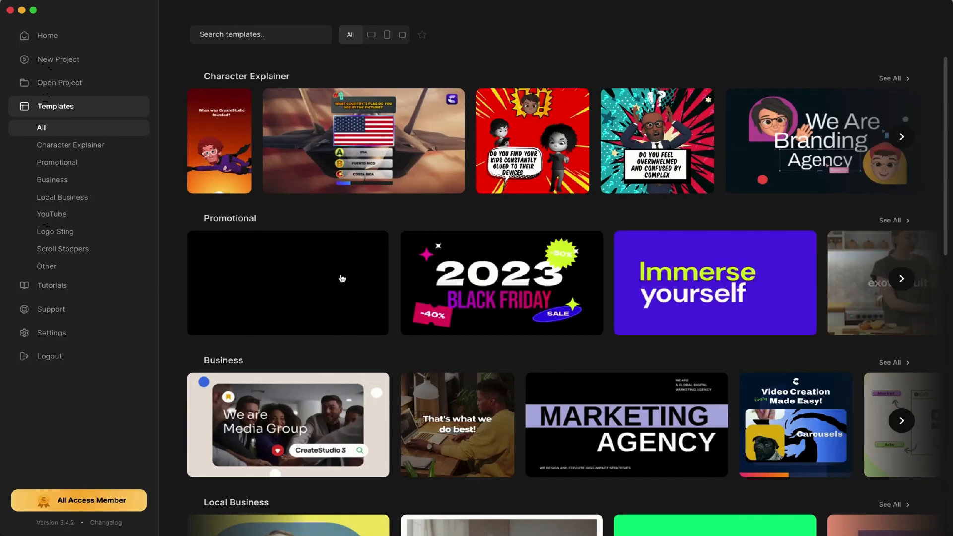
# Open the 2023 Black Friday thumbnail in the Promotional row to preview it.
pyautogui.click(417, 285)
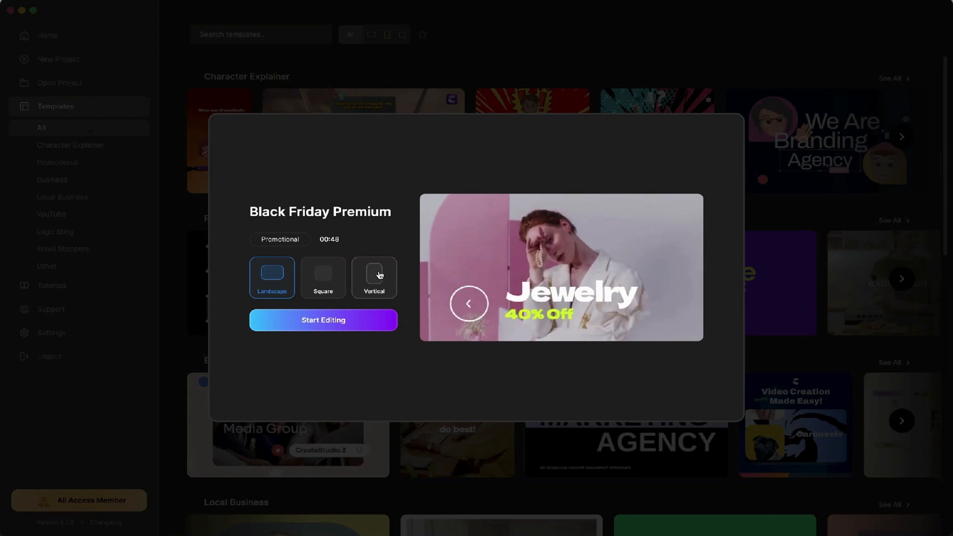
# Close the Black Friday Premium preview and scroll down the templates grid.
pyautogui.click(783, 252)
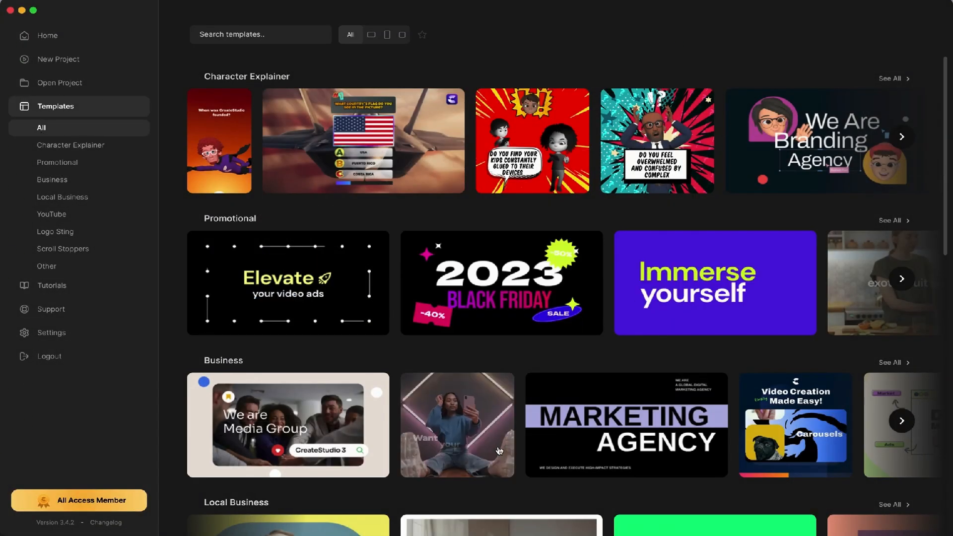
pyautogui.scroll(-3, 381, 324)
pyautogui.scroll(-3, 381, 323)
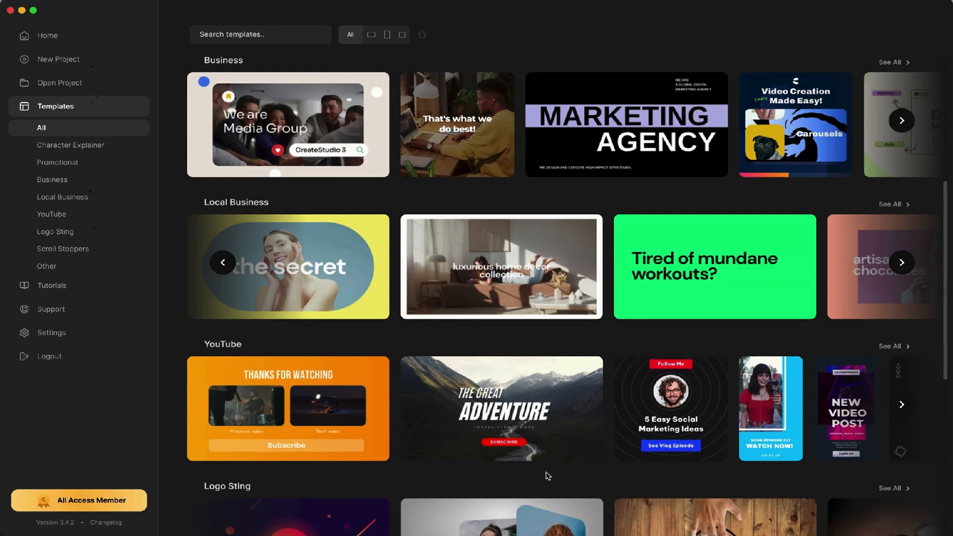
pyautogui.scroll(-8, 548, 467)
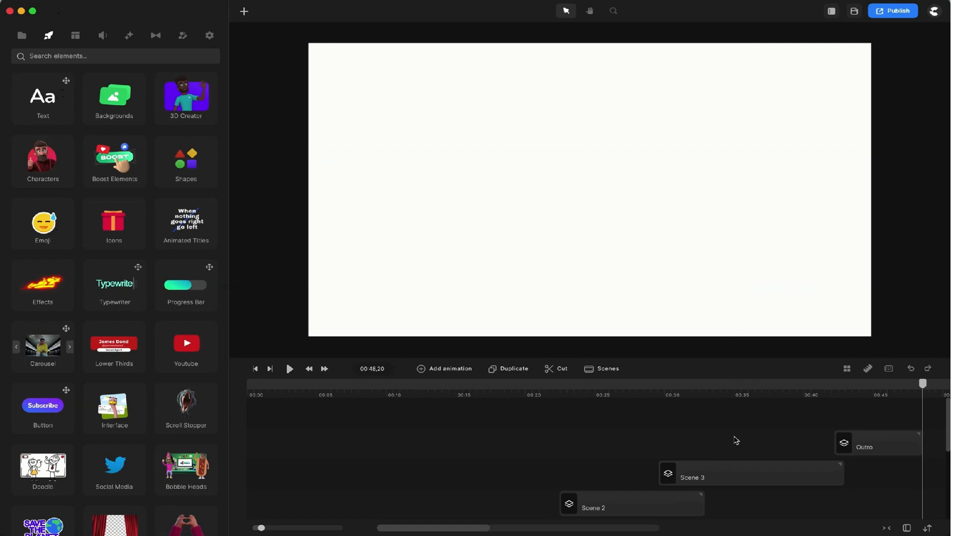
# Scrub the preview from about 00:04 to 00:21, reaching the Creative Thinking scene.
pyautogui.click(311, 392)
pyautogui.moveTo(313, 385); pyautogui.dragTo(551, 412)
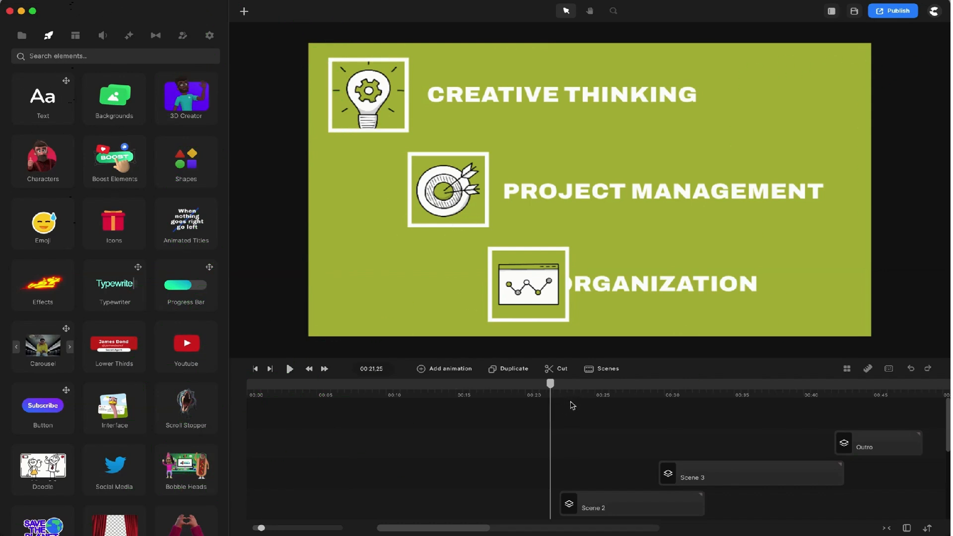
# Save the project with Cmd+S and rewind the playhead to 00:00.
pyautogui.press('super+s')
pyautogui.moveTo(551, 385); pyautogui.dragTo(248, 383)
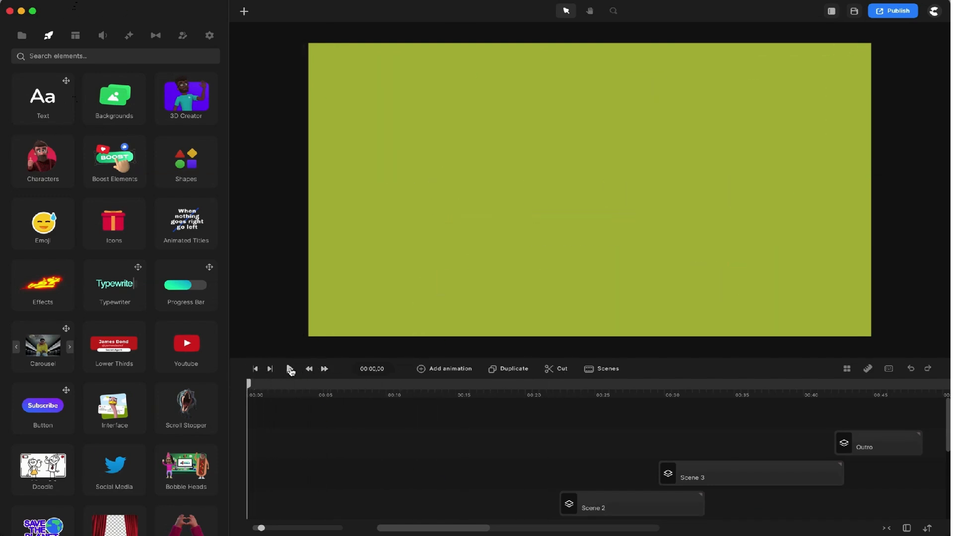
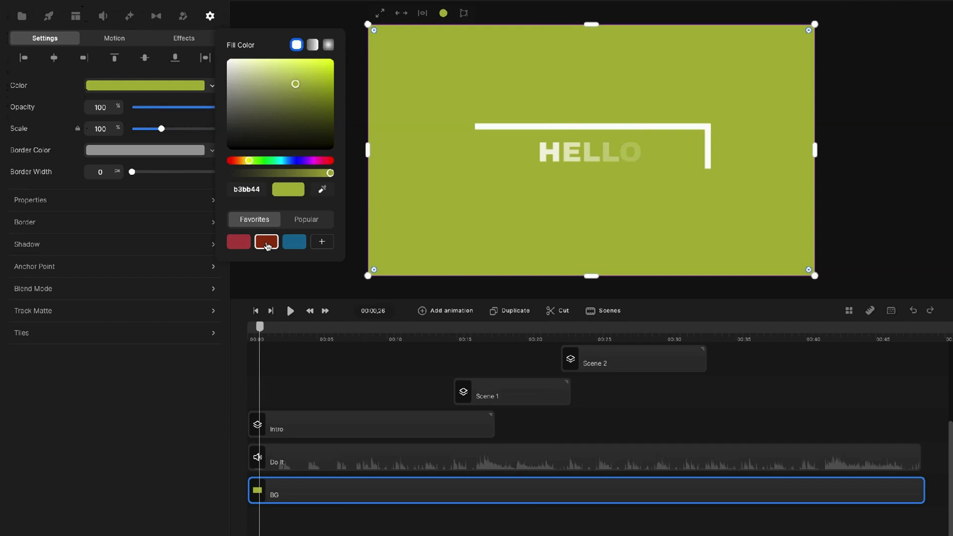
# Set the BG fill colour to dark green 395425 and add it to Favorites.
pyautogui.click(267, 243)
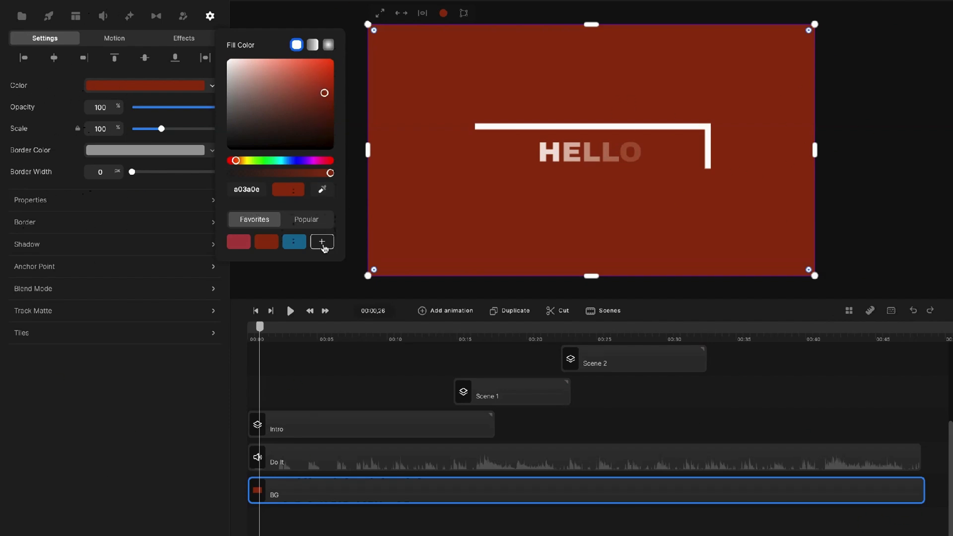
pyautogui.click(257, 161)
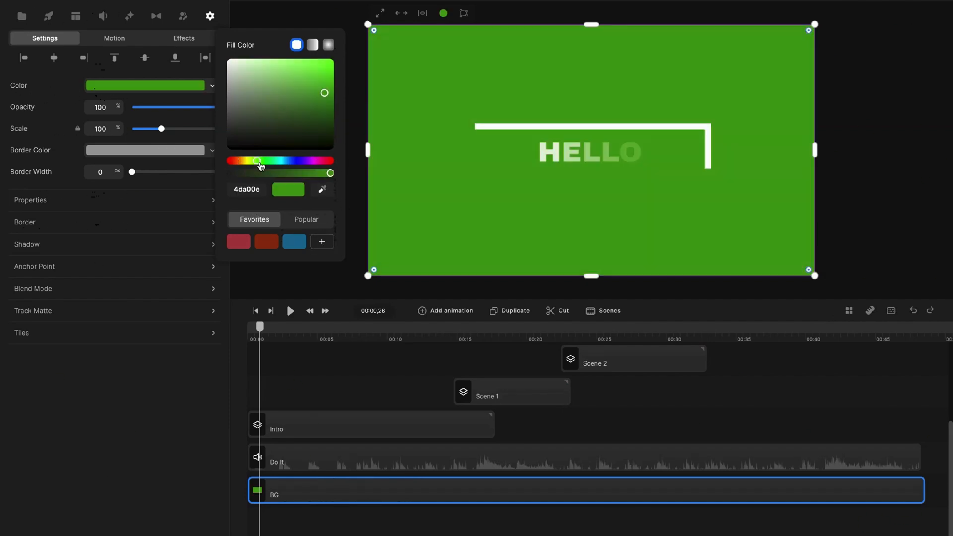
pyautogui.moveTo(303, 107)
pyautogui.mouseDown()
pyautogui.moveTo(282, 114)
pyautogui.moveTo(286, 120)
pyautogui.mouseUp()
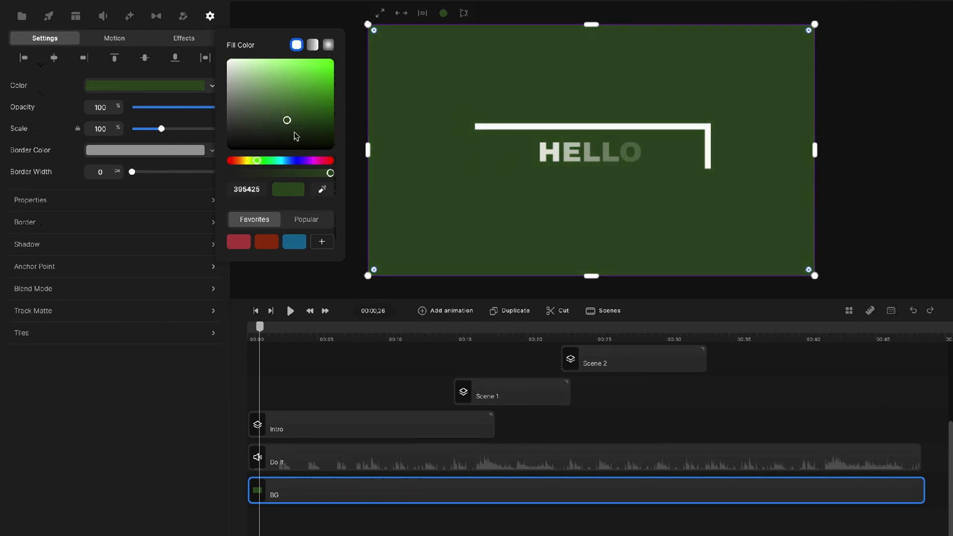
pyautogui.click(324, 242)
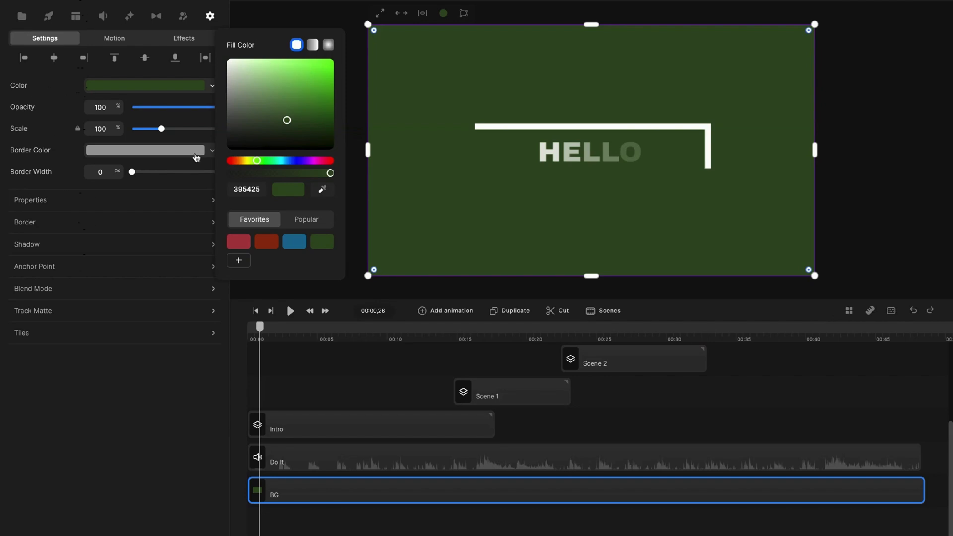
pyautogui.click(177, 383)
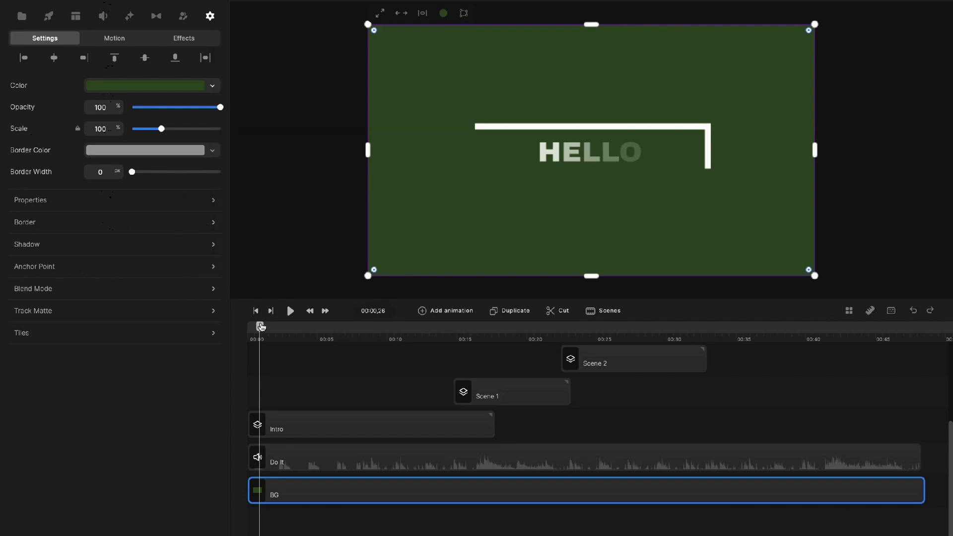
# Preview the intro, open the Intro group and select its SCENE 2 name-title group.
pyautogui.moveTo(261, 326); pyautogui.dragTo(338, 331)
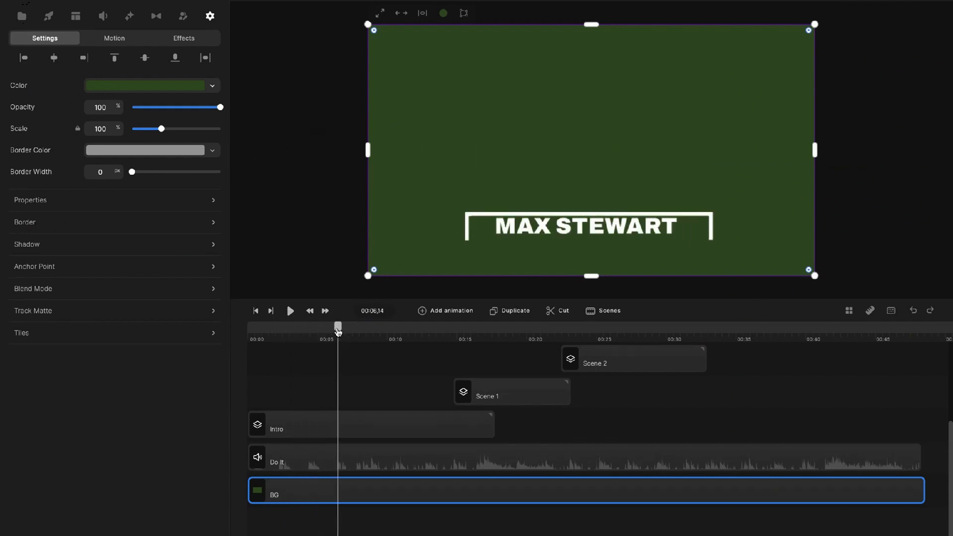
pyautogui.click(568, 234)
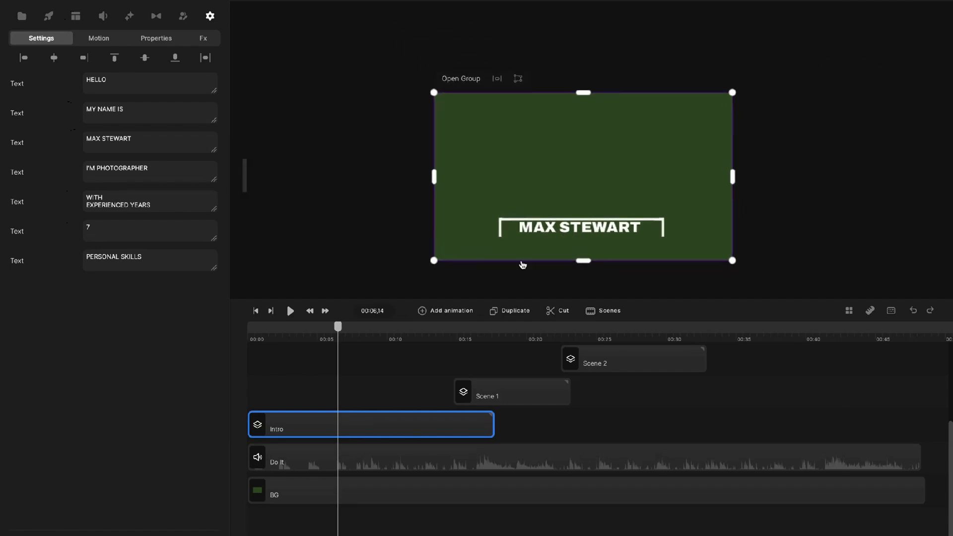
pyautogui.doubleClick(394, 428)
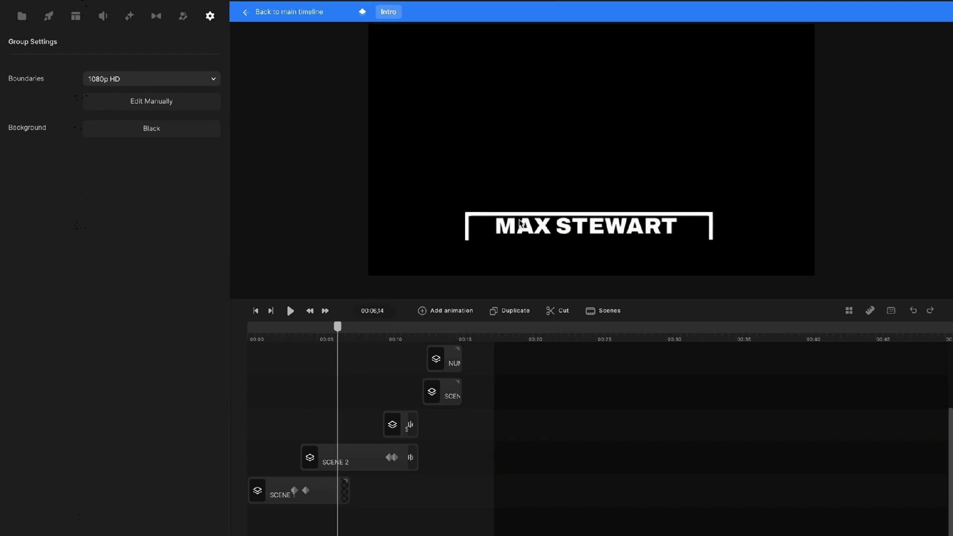
pyautogui.click(528, 230)
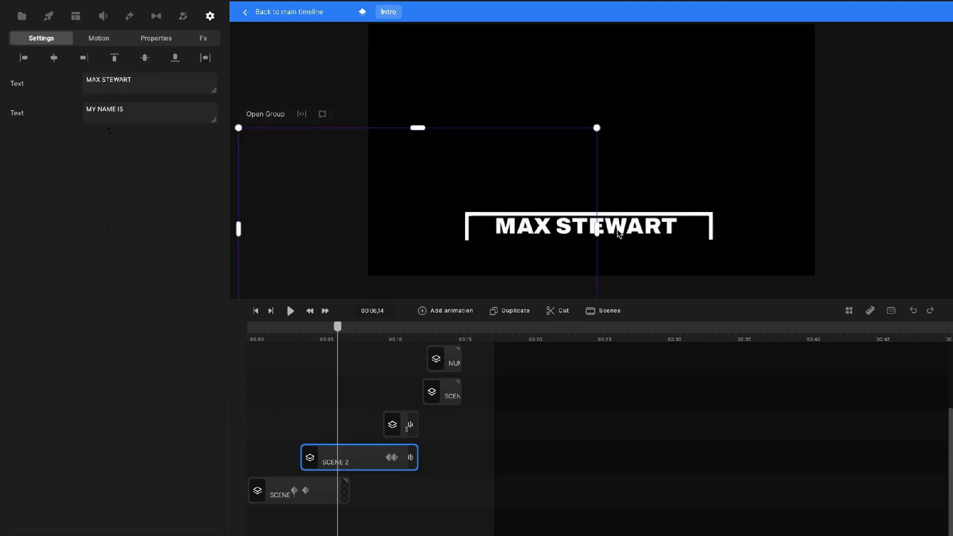
pyautogui.scroll(2, 351, 436)
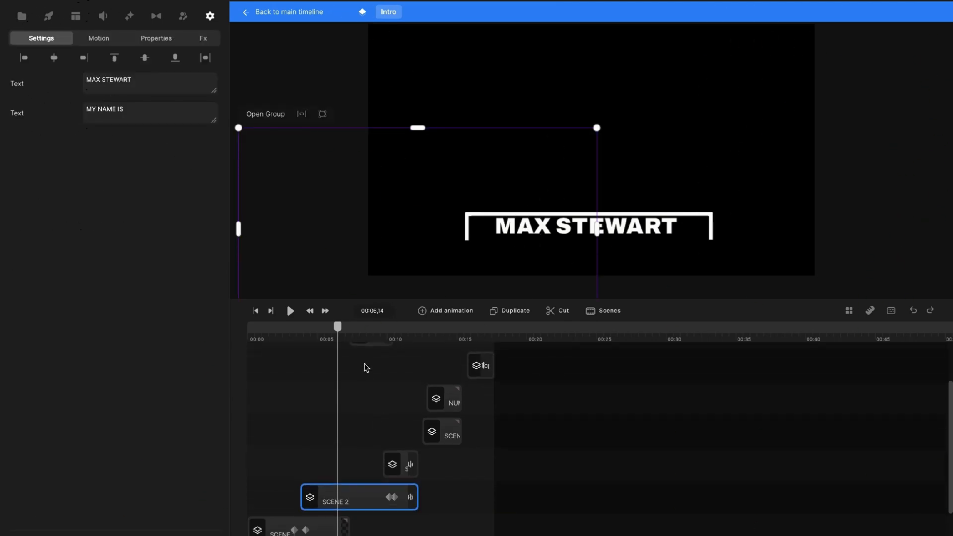
pyautogui.moveTo(345, 331); pyautogui.dragTo(380, 328)
# In SCENE 2's TEXT clip, replace MAX STEWART with the owner's name in capitals, then return to Intro.
pyautogui.doubleClick(354, 503)
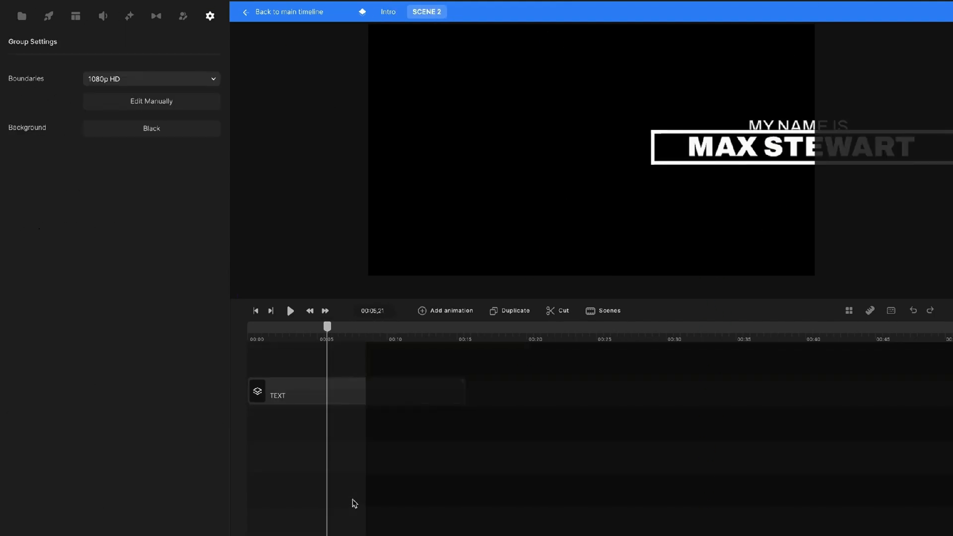
pyautogui.click(333, 383)
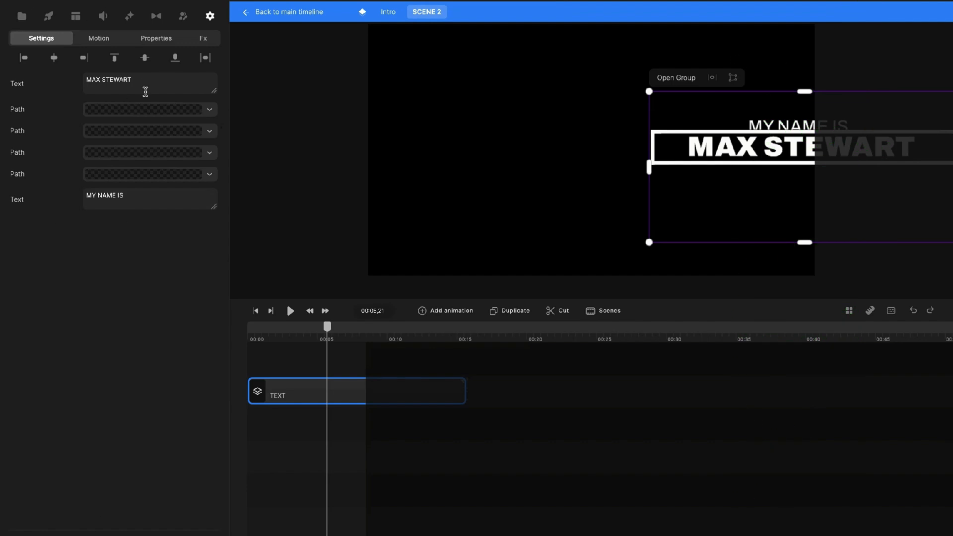
pyautogui.moveTo(143, 81); pyautogui.dragTo(86, 79)
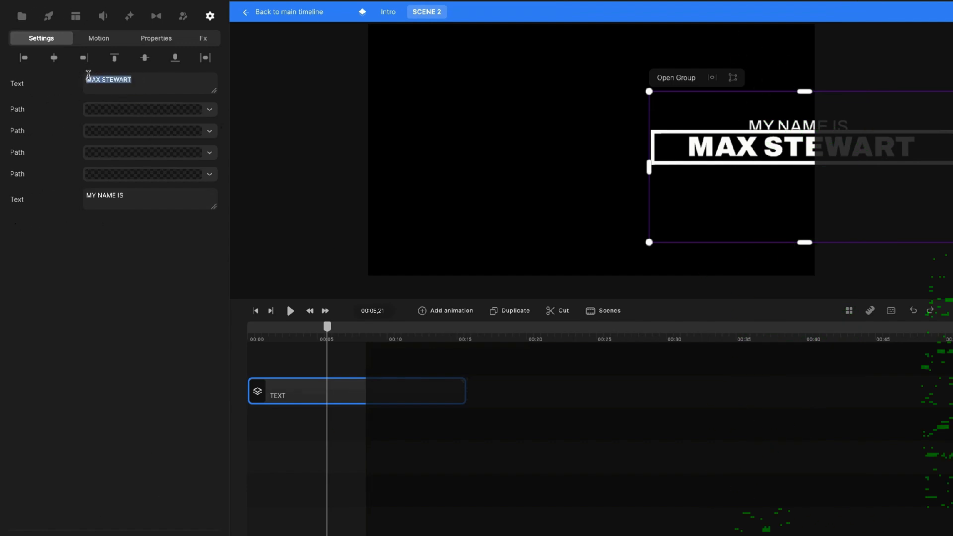
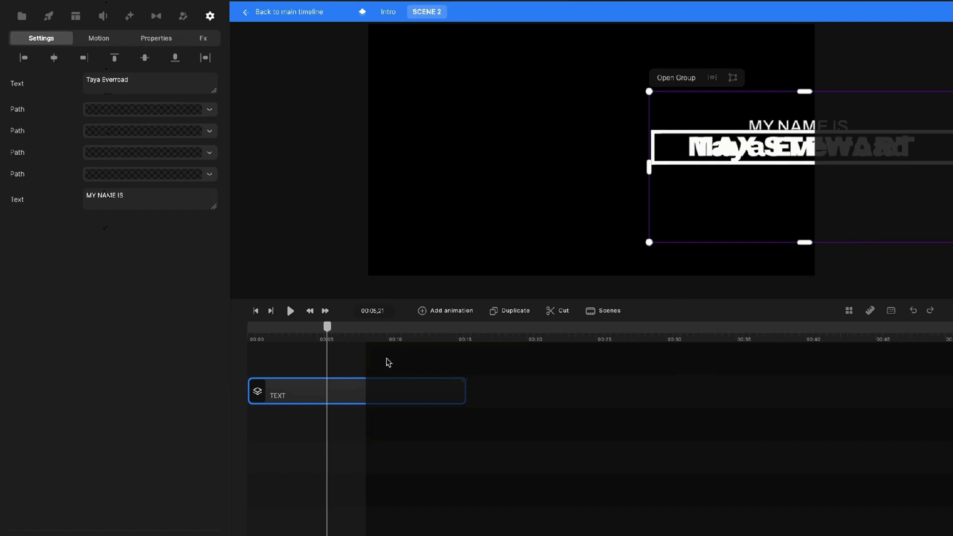
pyautogui.tripleClick(100, 75)
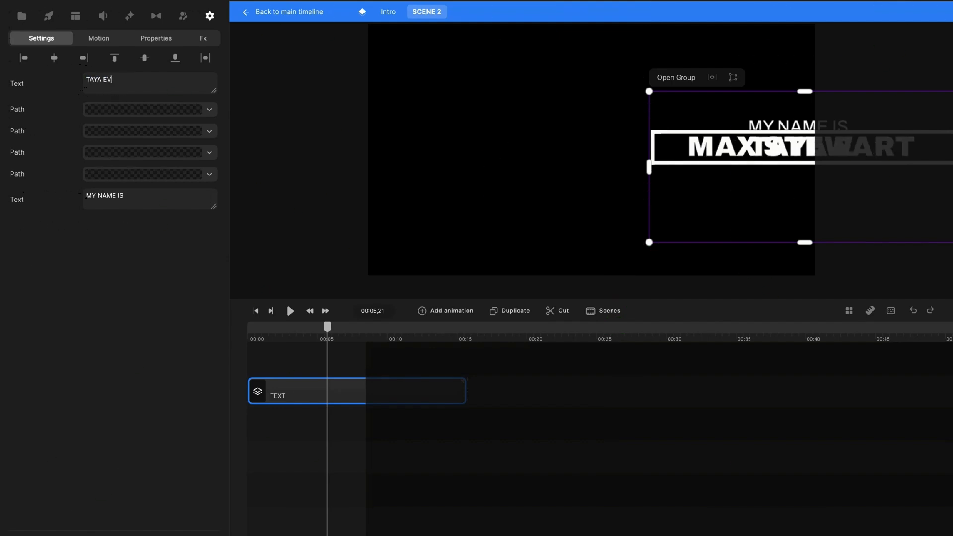
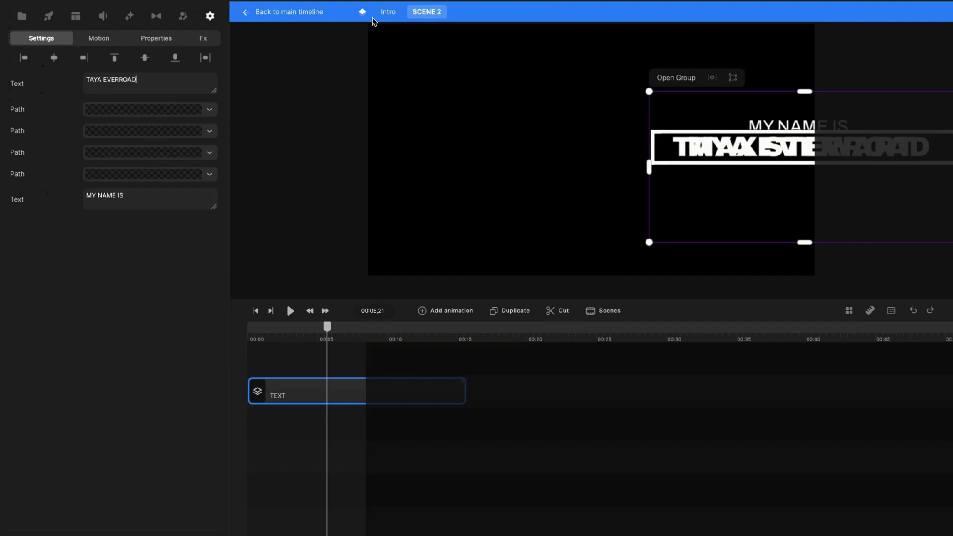
pyautogui.click(390, 12)
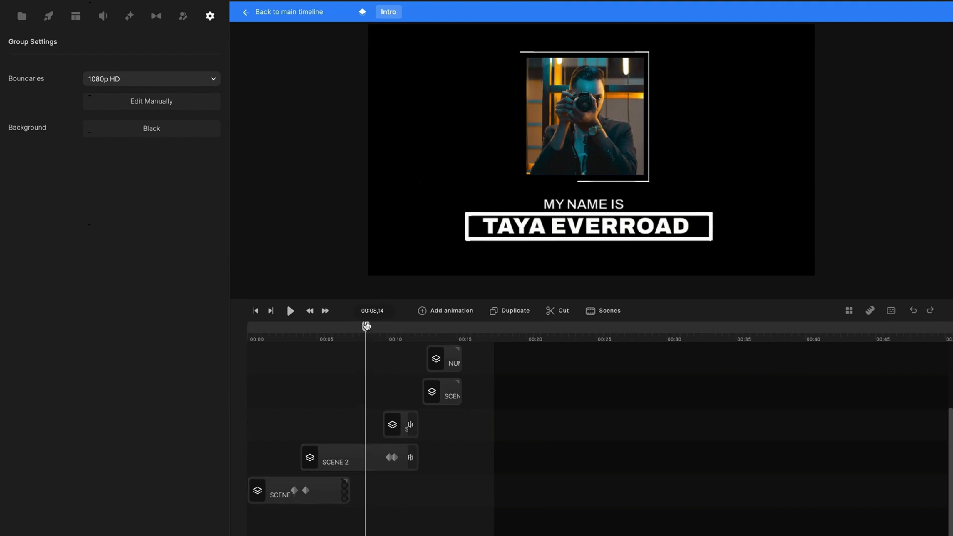
# Open the TEXT group inside SCENE 2 and rename its lower text clip to MY NAME.
pyautogui.moveTo(366, 326)
pyautogui.mouseDown()
pyautogui.moveTo(382, 325)
pyautogui.moveTo(374, 326)
pyautogui.mouseUp()
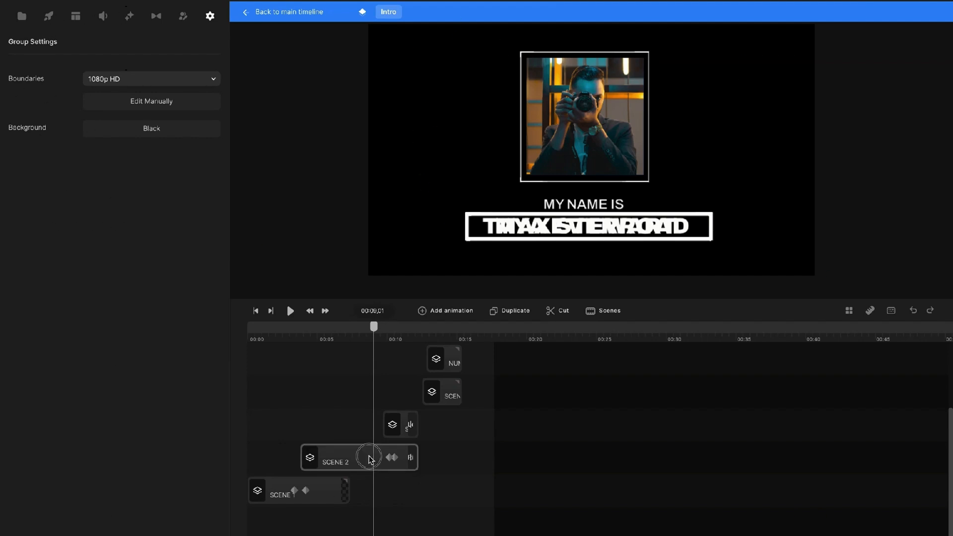
pyautogui.doubleClick(370, 459)
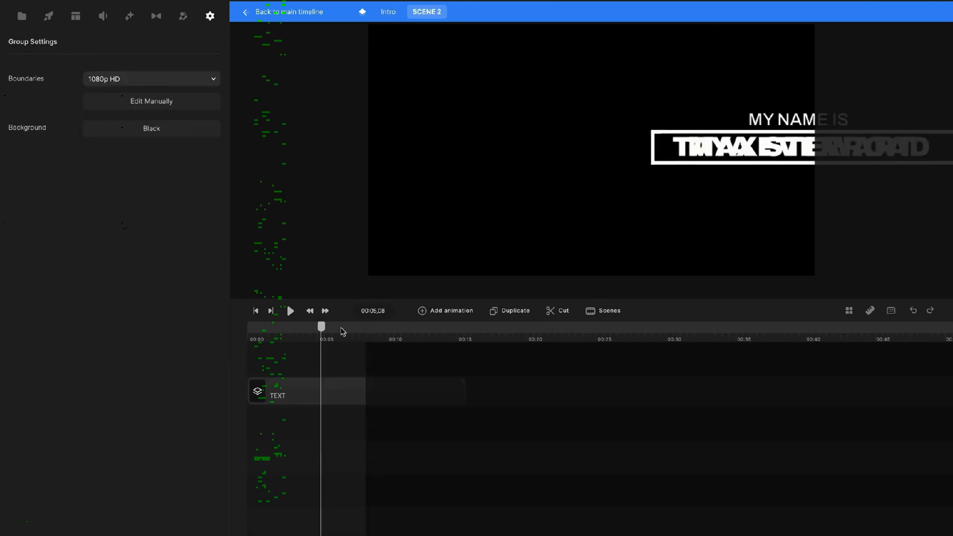
pyautogui.doubleClick(342, 394)
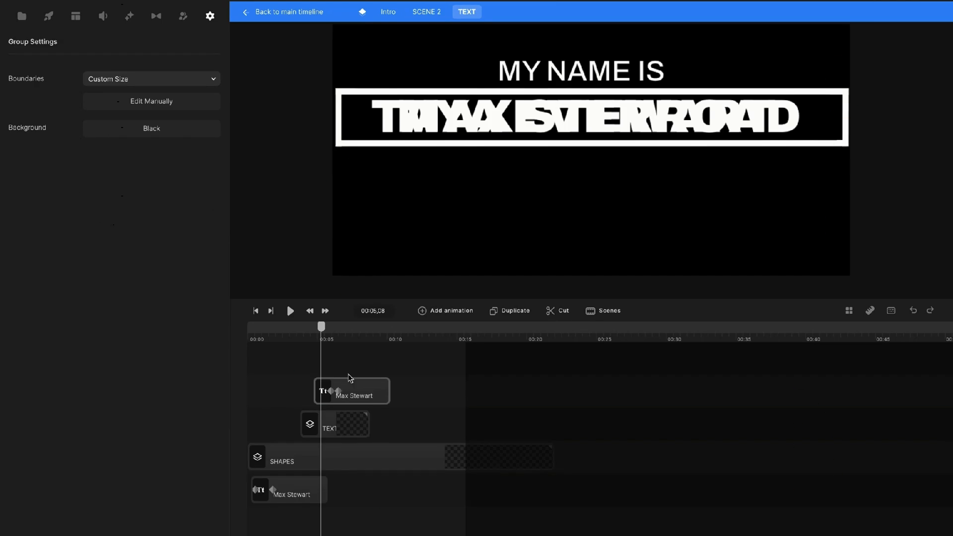
pyautogui.moveTo(329, 328); pyautogui.dragTo(272, 330)
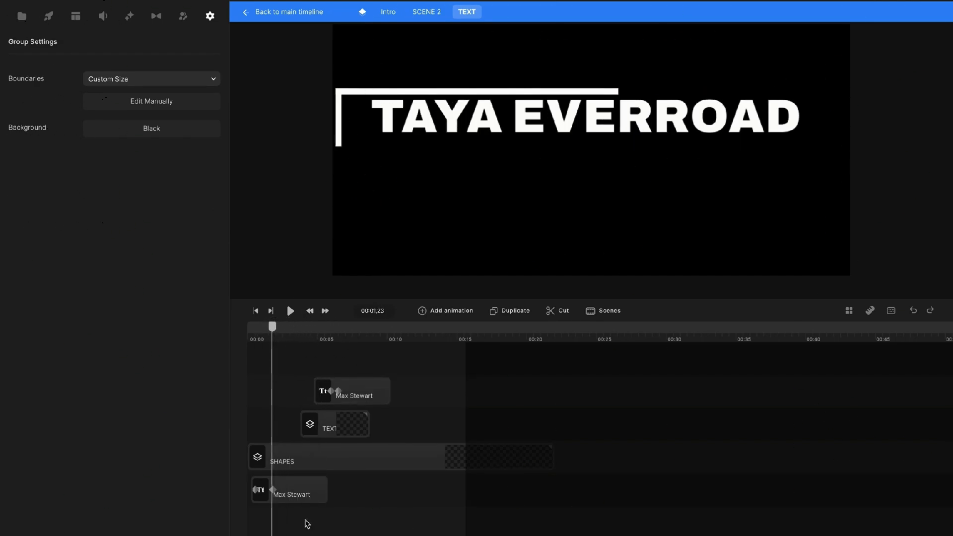
pyautogui.rightClick(306, 490)
pyautogui.click(355, 348)
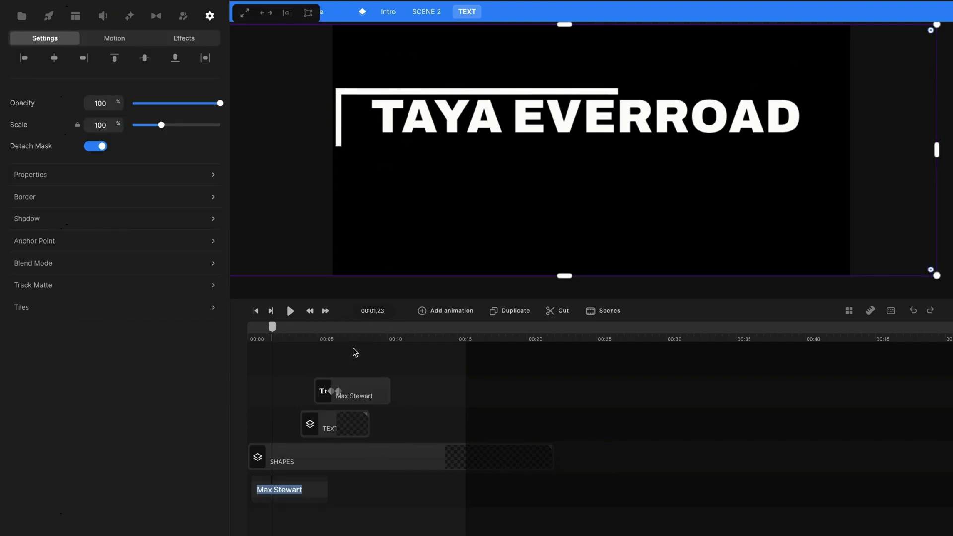
pyautogui.write('MY NAME')
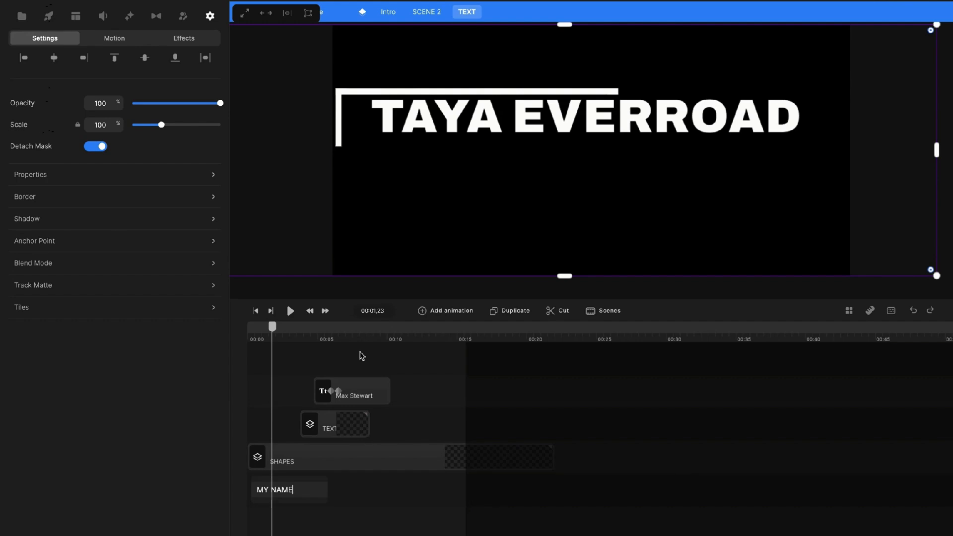
pyautogui.click(330, 351)
# Select the other name text clip and move its text box below the title.
pyautogui.click(275, 327)
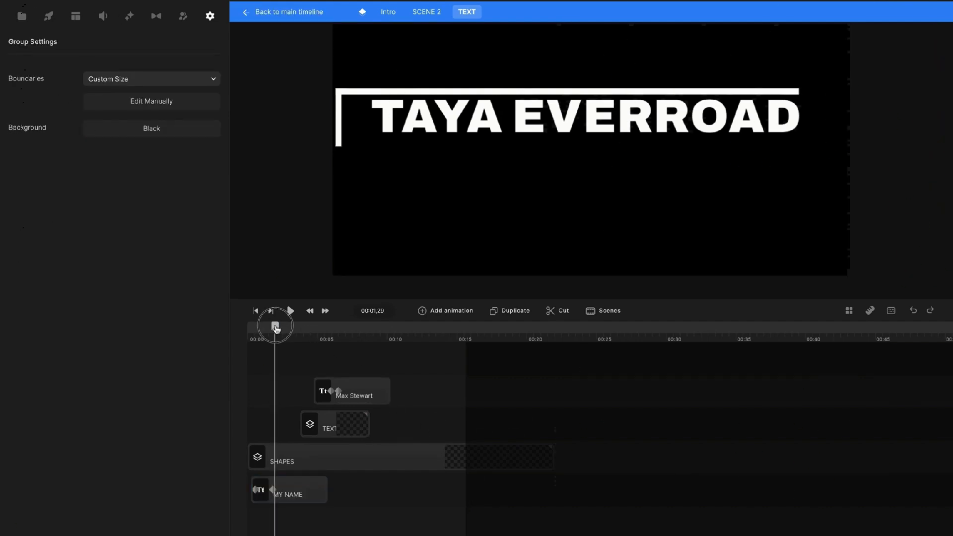
pyautogui.moveTo(276, 329); pyautogui.dragTo(330, 326)
pyautogui.click(361, 392)
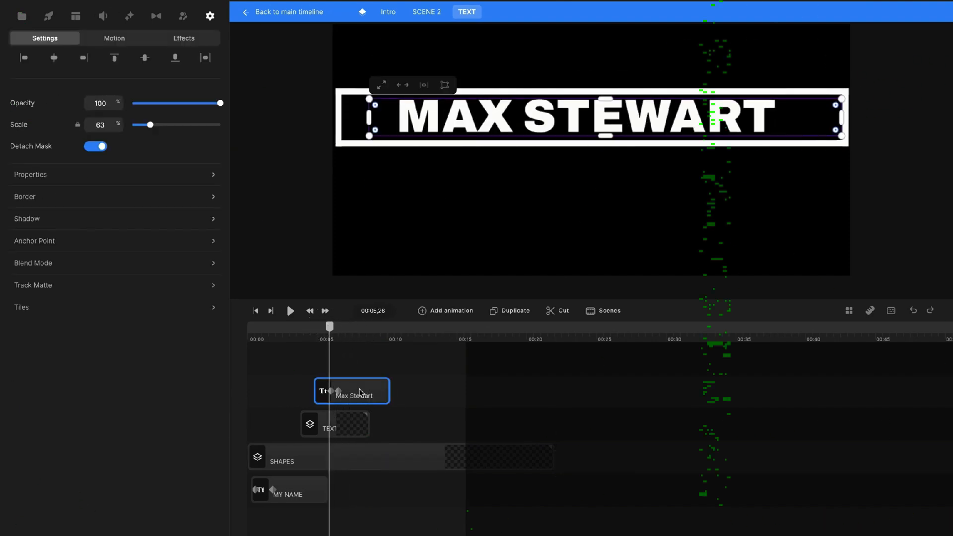
pyautogui.click(769, 119)
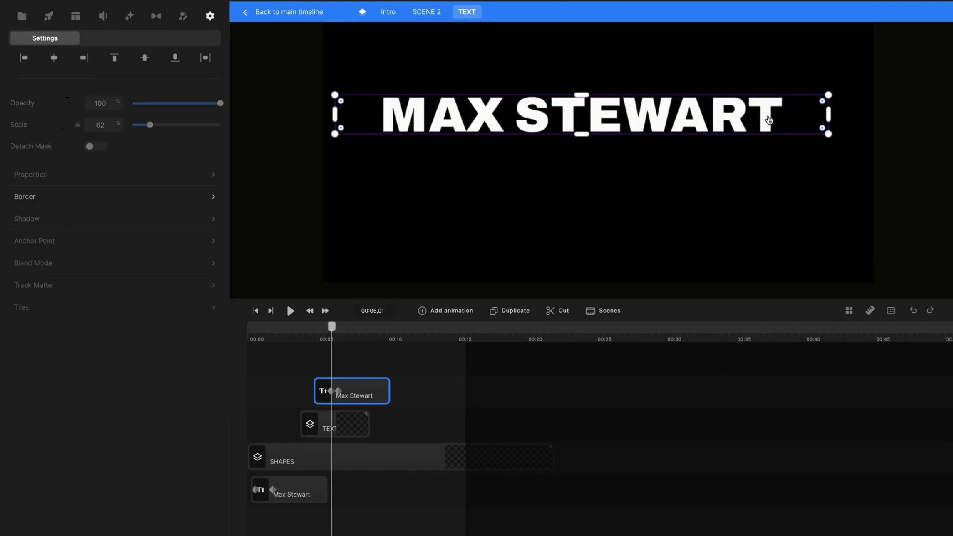
pyautogui.moveTo(797, 122); pyautogui.dragTo(779, 171)
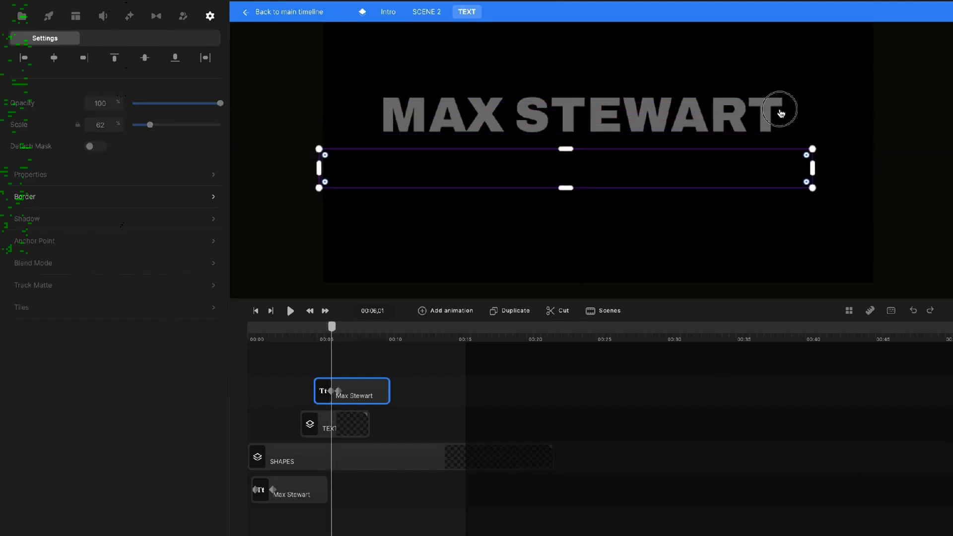
# Replace the title's placeholder name with the owner's name in capitals.
pyautogui.click(779, 111)
pyautogui.click(774, 116)
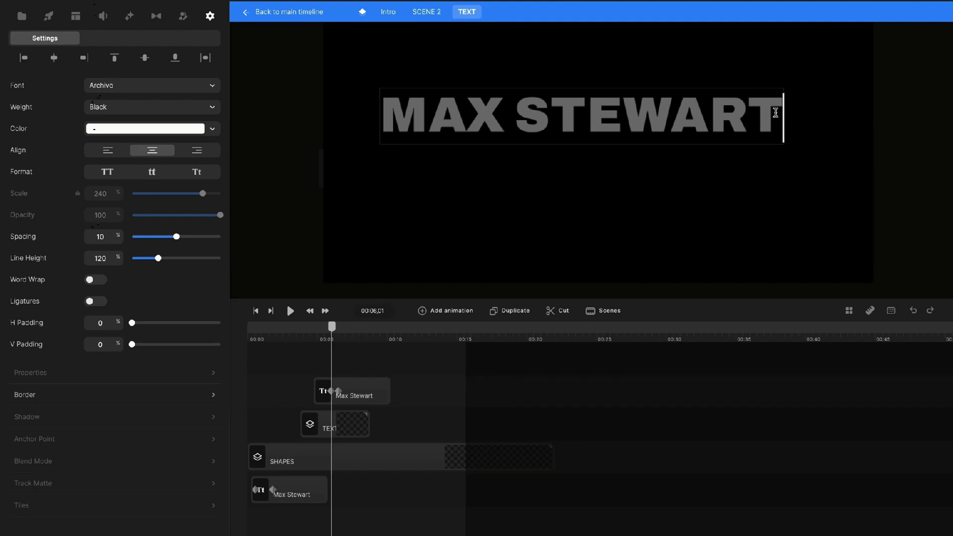
pyautogui.press('BackSpace')
pyautogui.press('BackSpace')
pyautogui.press('BackSpace')
pyautogui.press('BackSpace')
pyautogui.press('BackSpace')
pyautogui.press('BackSpace')
pyautogui.press('BackSpace')
pyautogui.press('BackSpace')
pyautogui.press('BackSpace')
pyautogui.press('BackSpace')
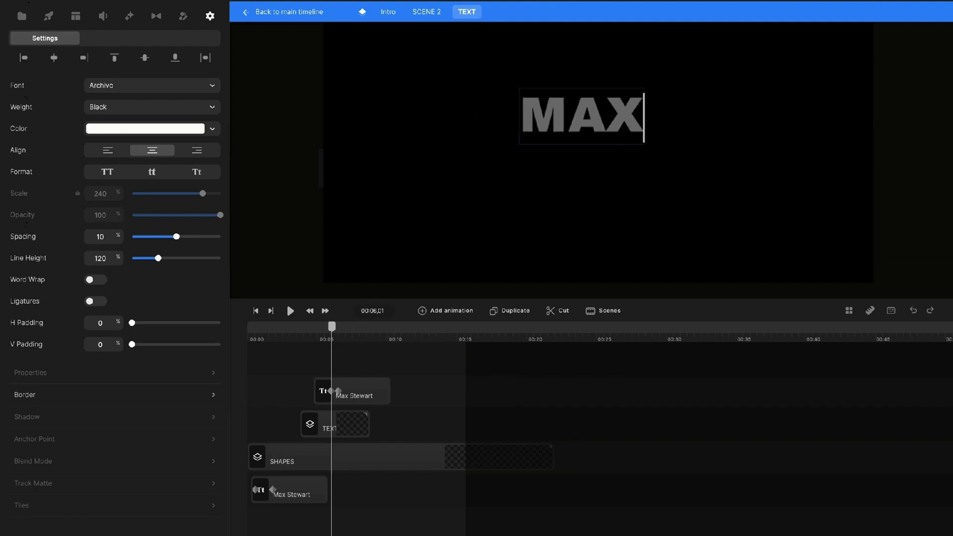
pyautogui.press('BackSpace')
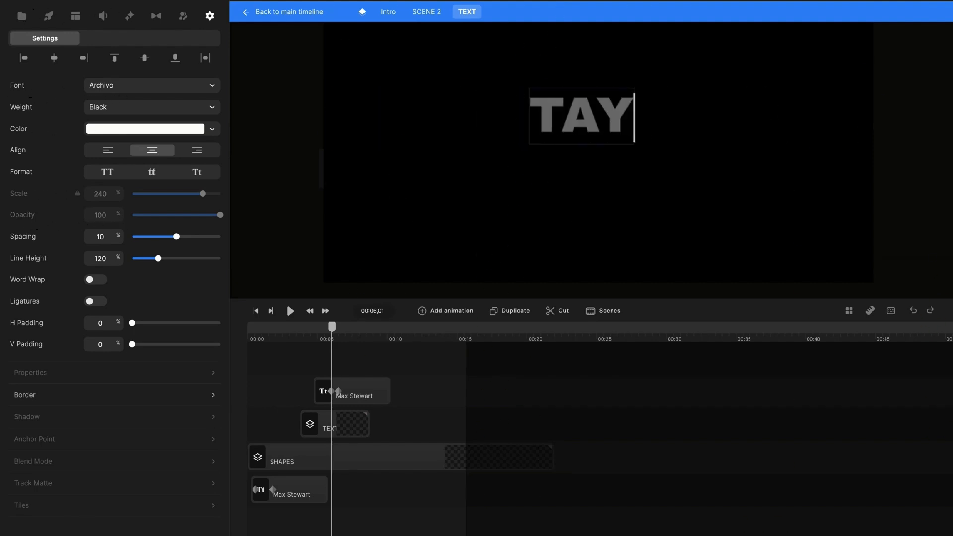
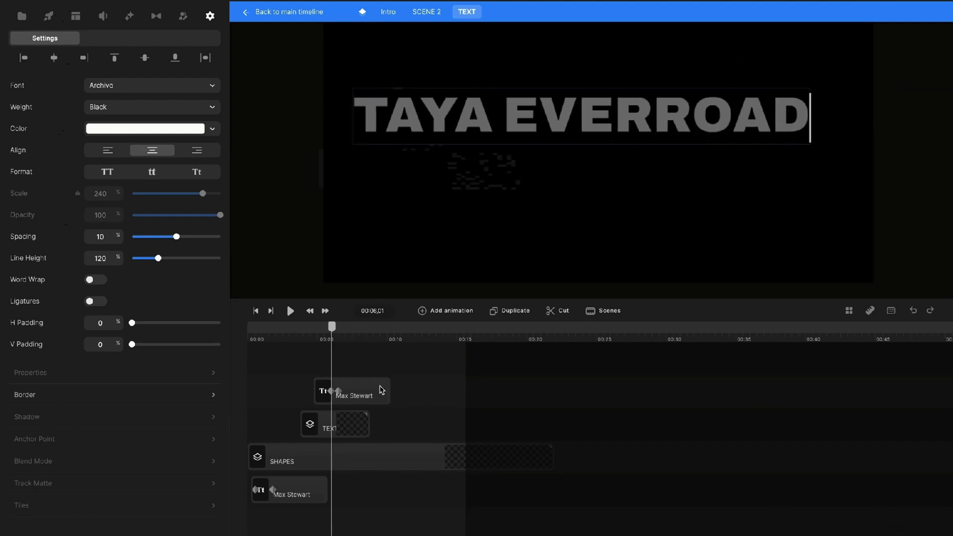
pyautogui.click(684, 181)
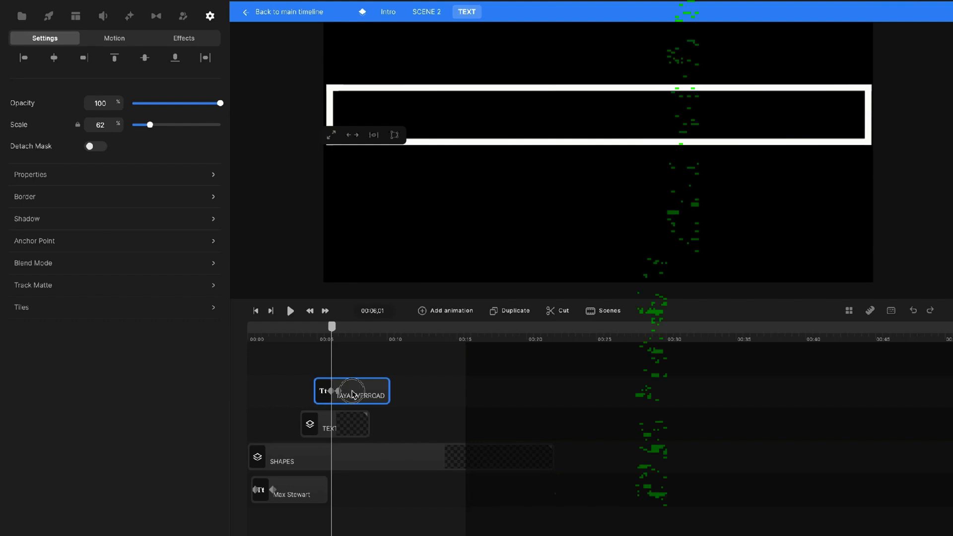
# Move the name text into the white frame, widen it both ways, and return to SCENE 2.
pyautogui.click(483, 185)
pyautogui.moveTo(491, 177); pyautogui.dragTo(519, 116)
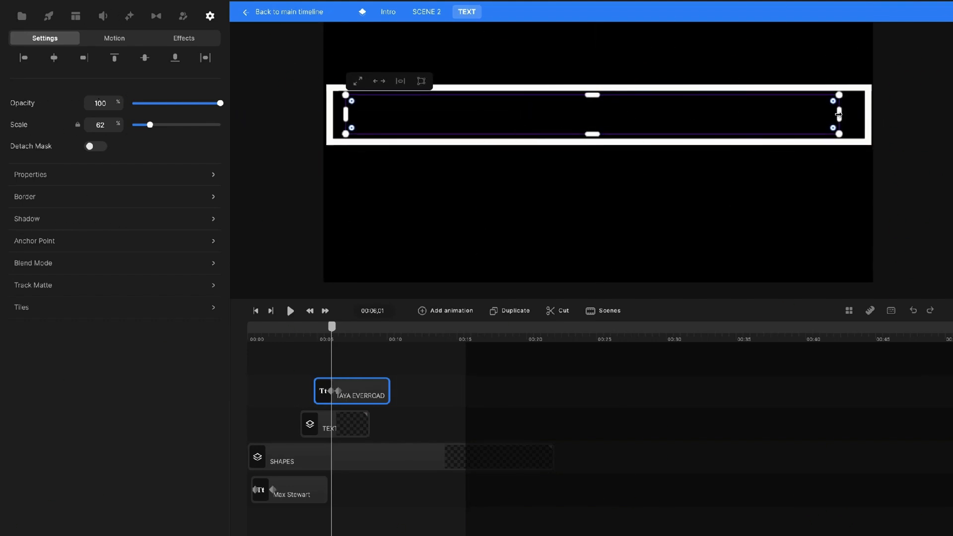
pyautogui.moveTo(840, 114); pyautogui.dragTo(859, 114)
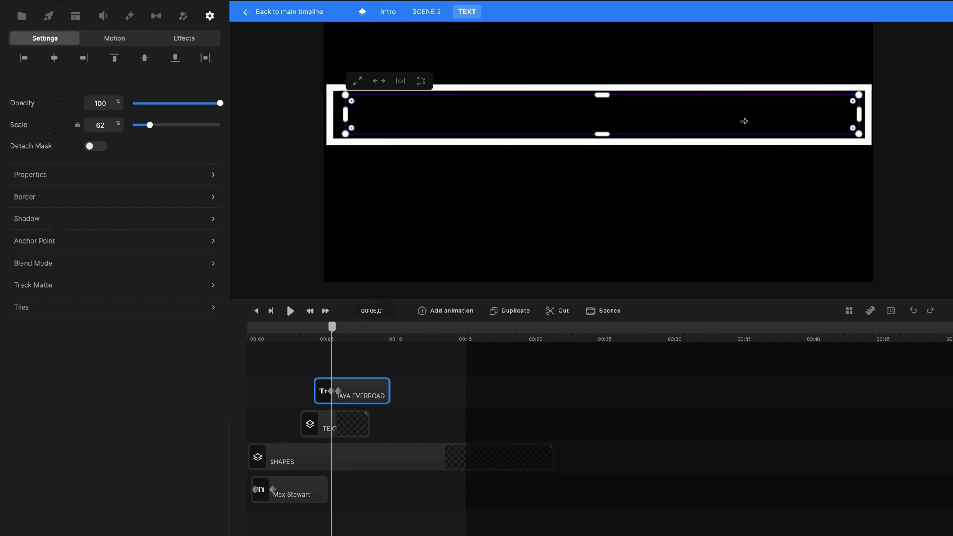
pyautogui.moveTo(346, 114); pyautogui.dragTo(337, 113)
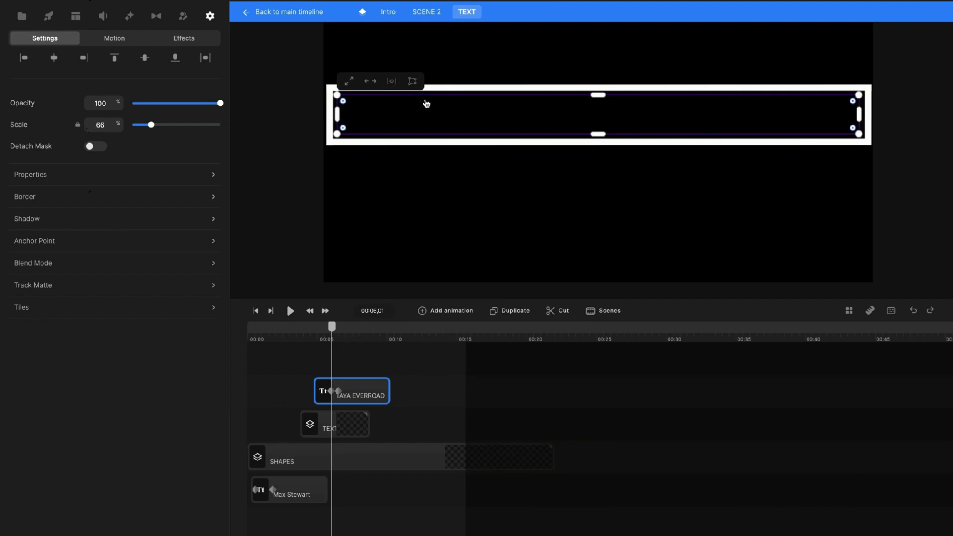
pyautogui.click(440, 12)
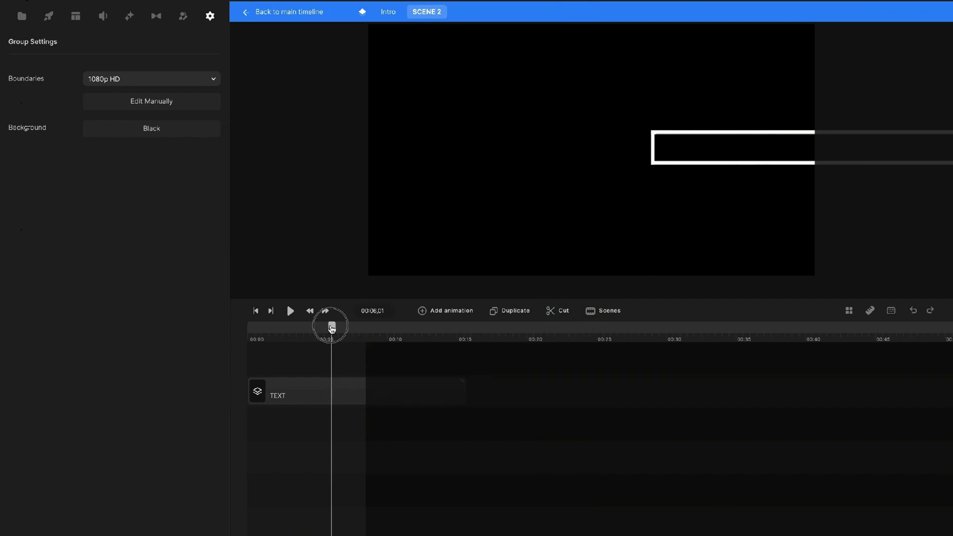
# Open the intro's IMAGE group and its inner IMAGE group, then select the IMAGE REPLACE photo layer.
pyautogui.moveTo(332, 327); pyautogui.dragTo(253, 330)
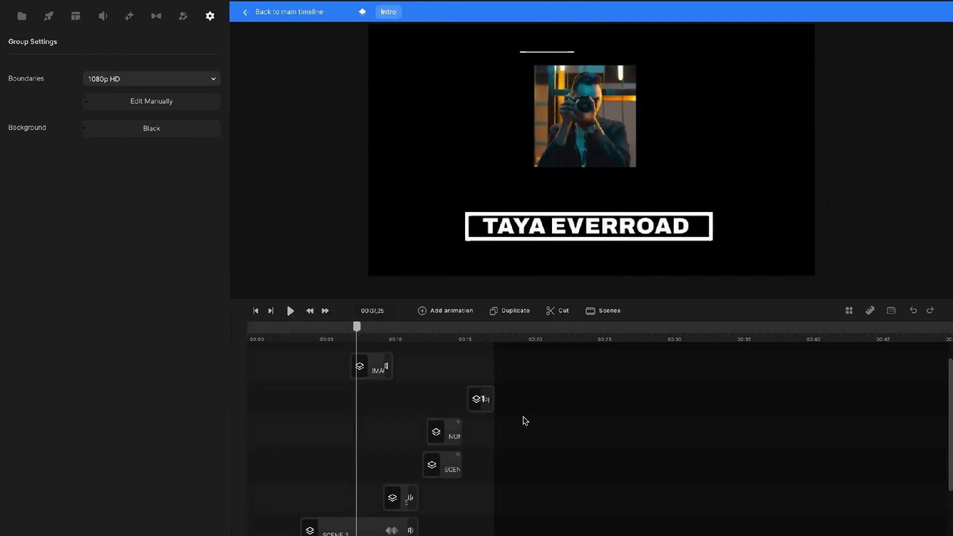
pyautogui.click(372, 368)
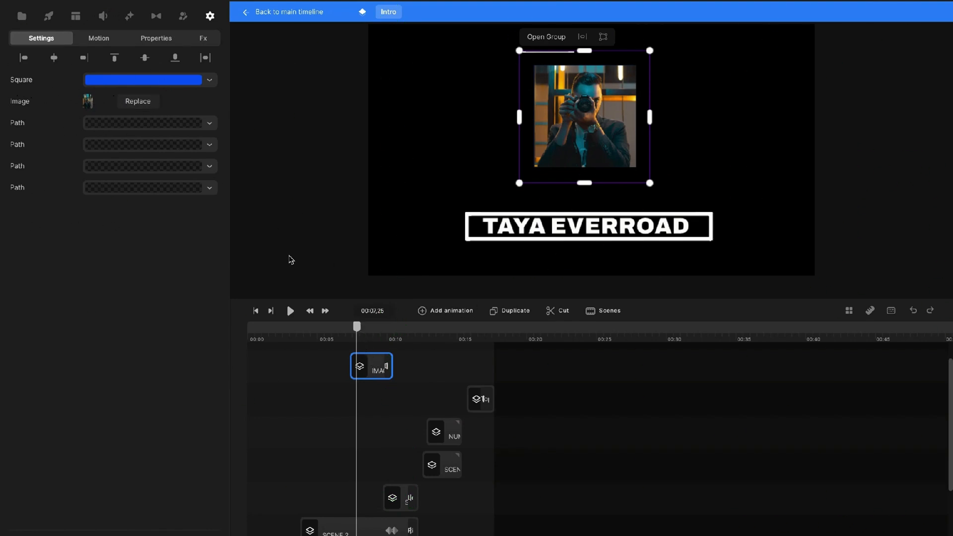
pyautogui.doubleClick(377, 367)
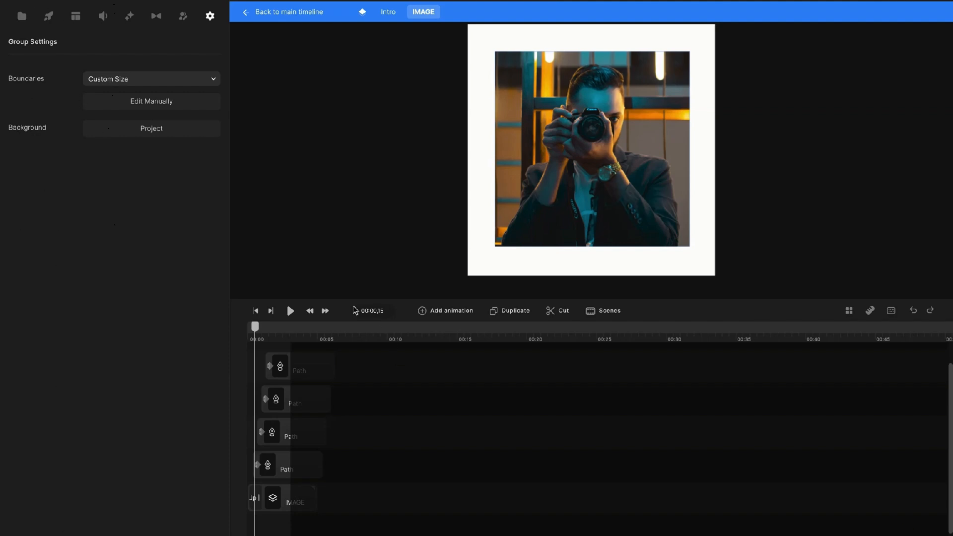
pyautogui.scroll(-1, 297, 387)
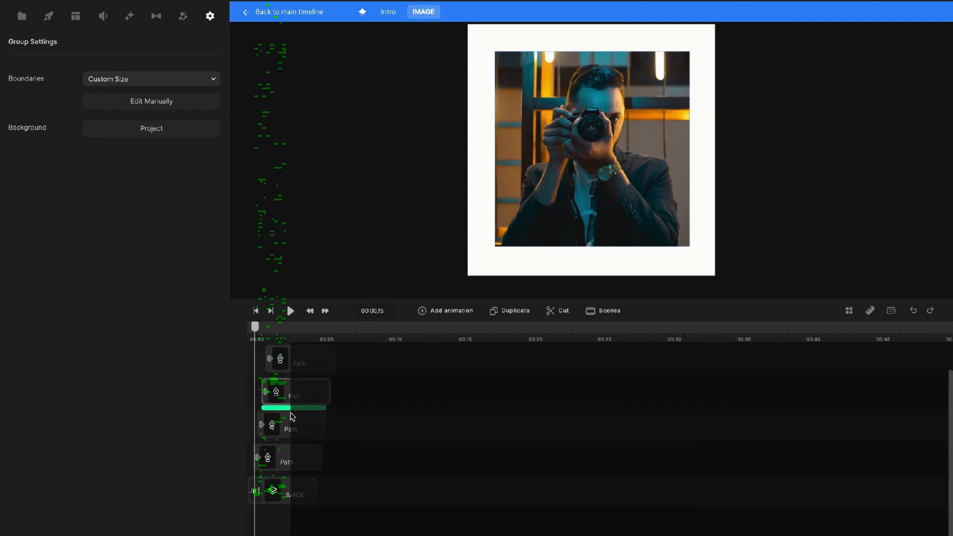
pyautogui.scroll(2, 283, 456)
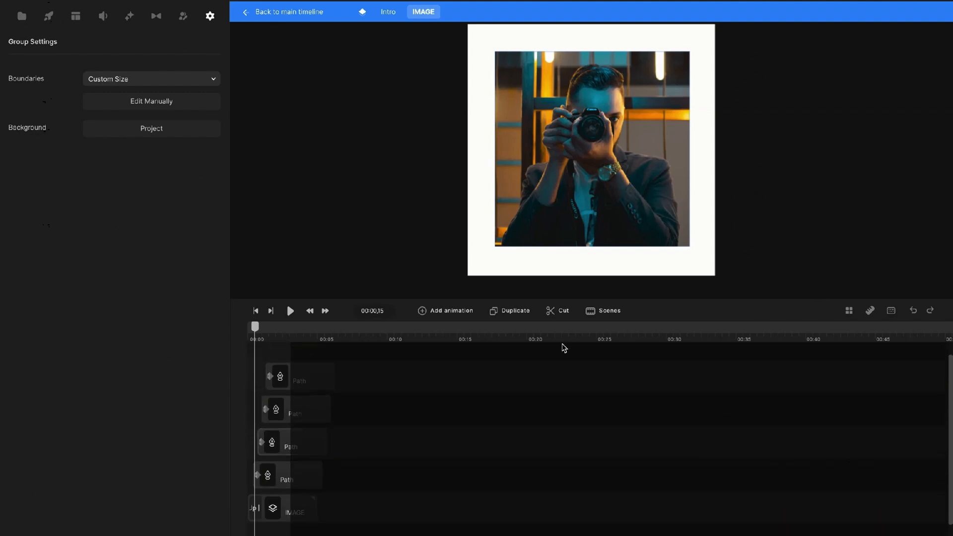
pyautogui.click(286, 508)
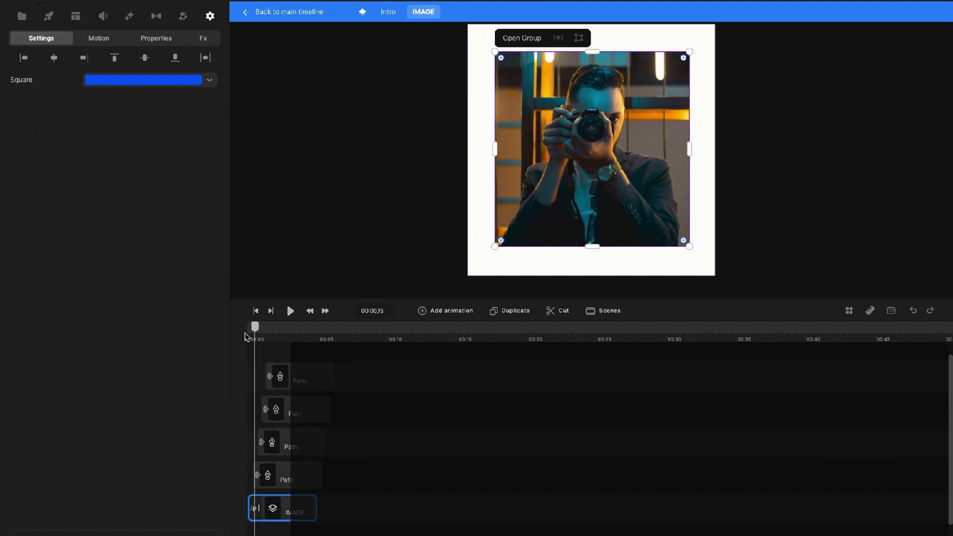
pyautogui.doubleClick(282, 511)
pyautogui.click(289, 385)
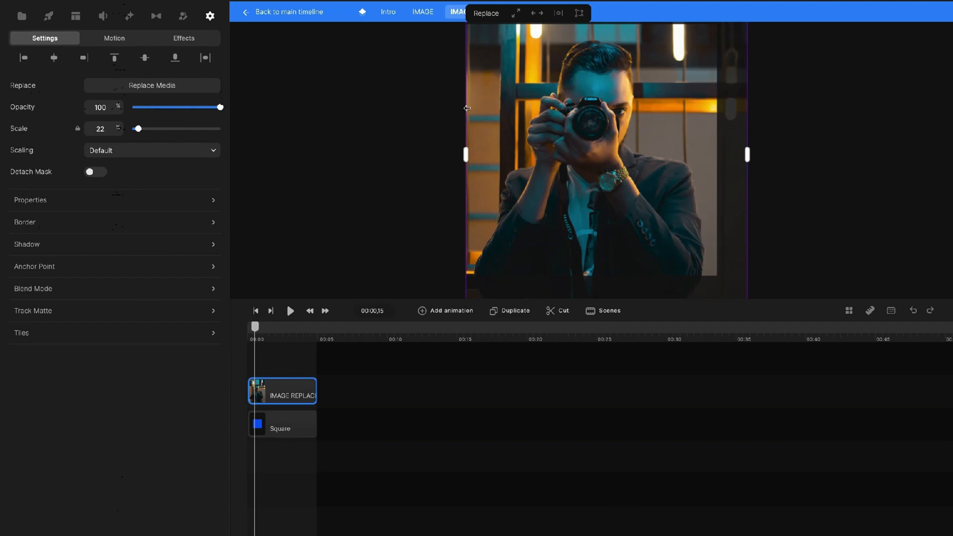
# Start Replace Media, browse the Media tab thumbnails, then switch to the Global library.
pyautogui.click(492, 12)
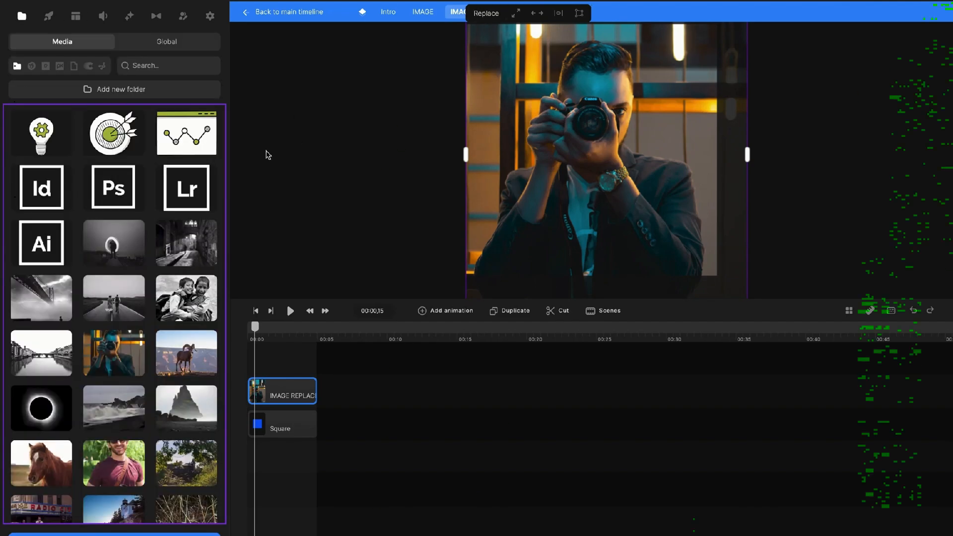
pyautogui.scroll(-3, 160, 266)
pyautogui.scroll(3, 44, 114)
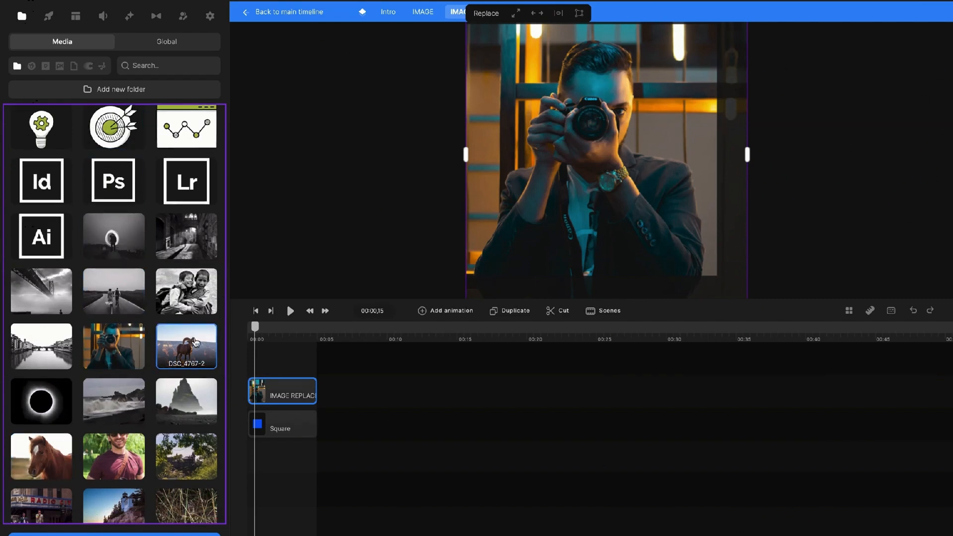
pyautogui.scroll(-3, 193, 343)
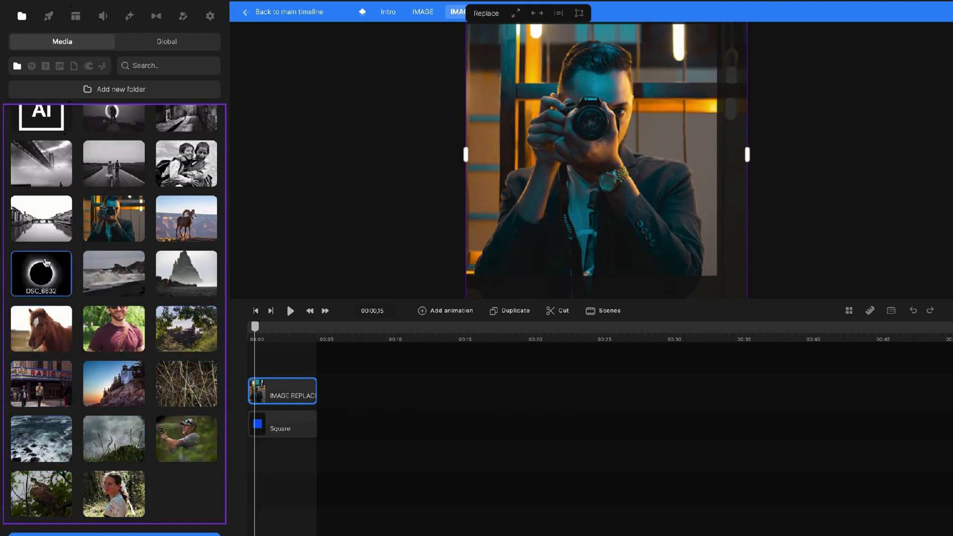
pyautogui.scroll(3, 50, 278)
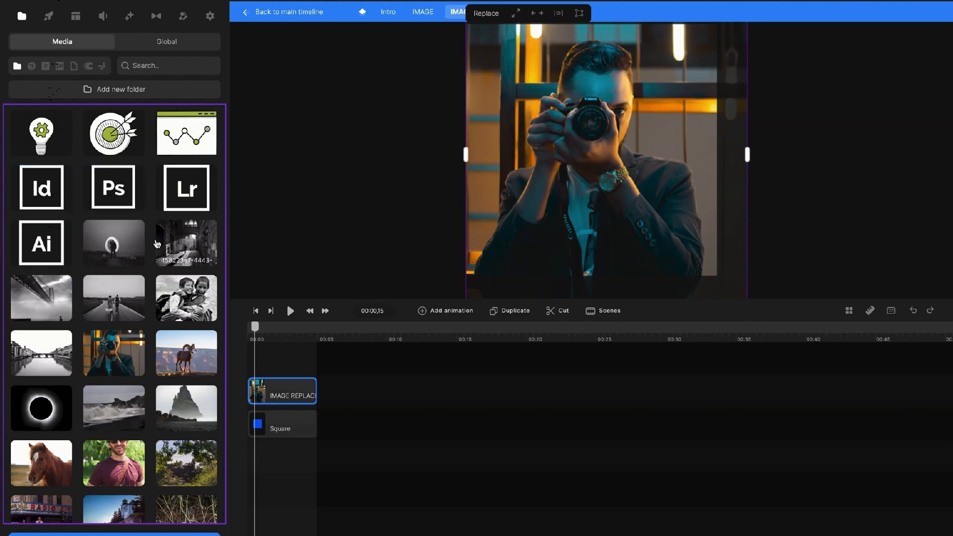
pyautogui.click(171, 46)
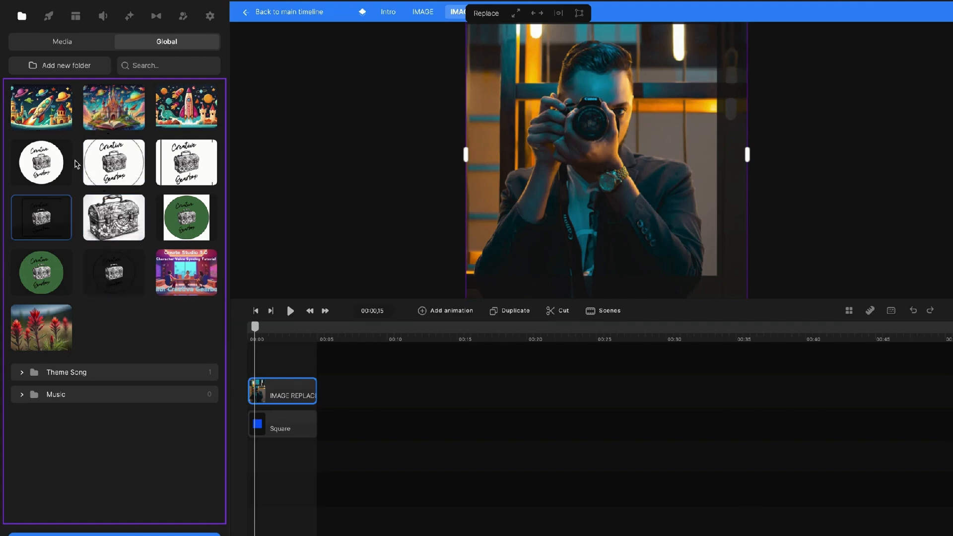
# Replace the photo with the Global Black White Modern logo, resizing its edges into a smaller square.
pyautogui.click(49, 166)
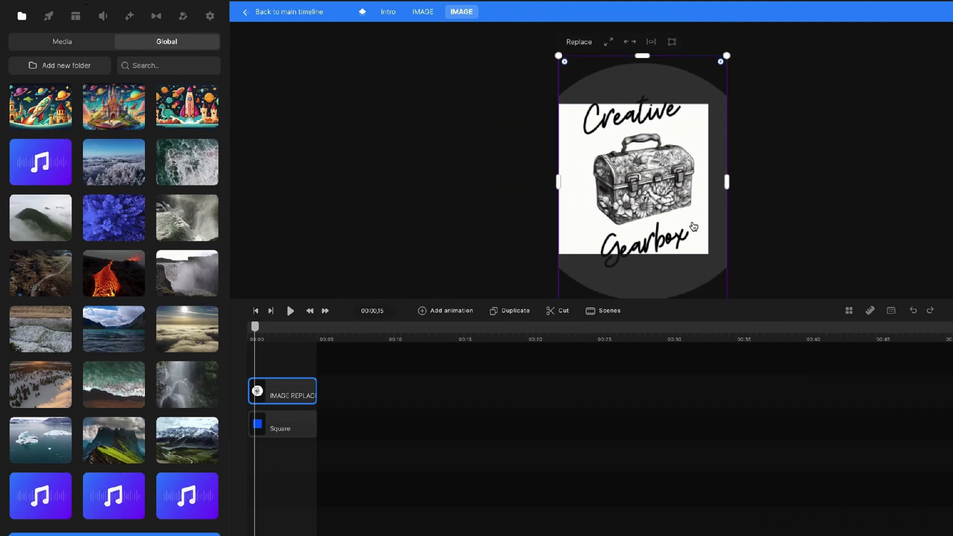
pyautogui.moveTo(726, 70); pyautogui.dragTo(700, 107)
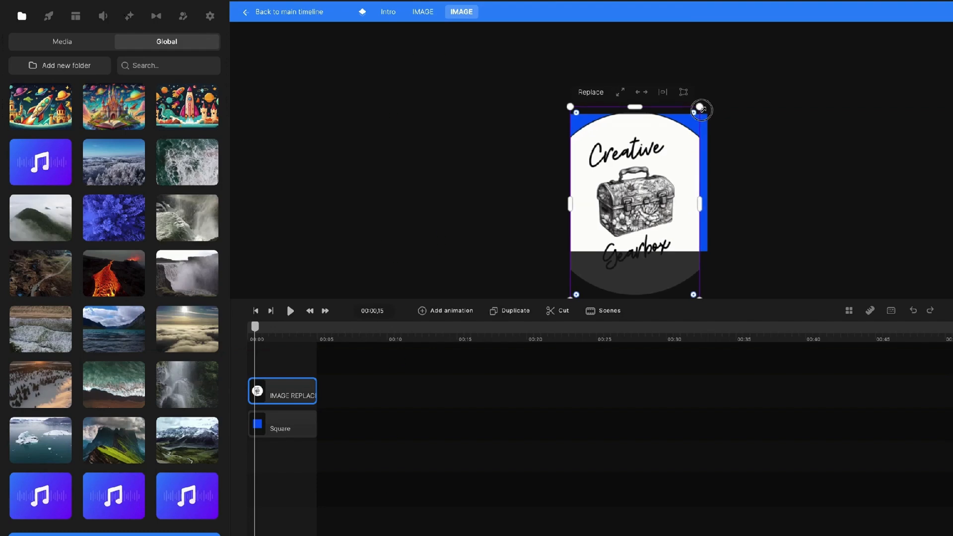
pyautogui.click(591, 94)
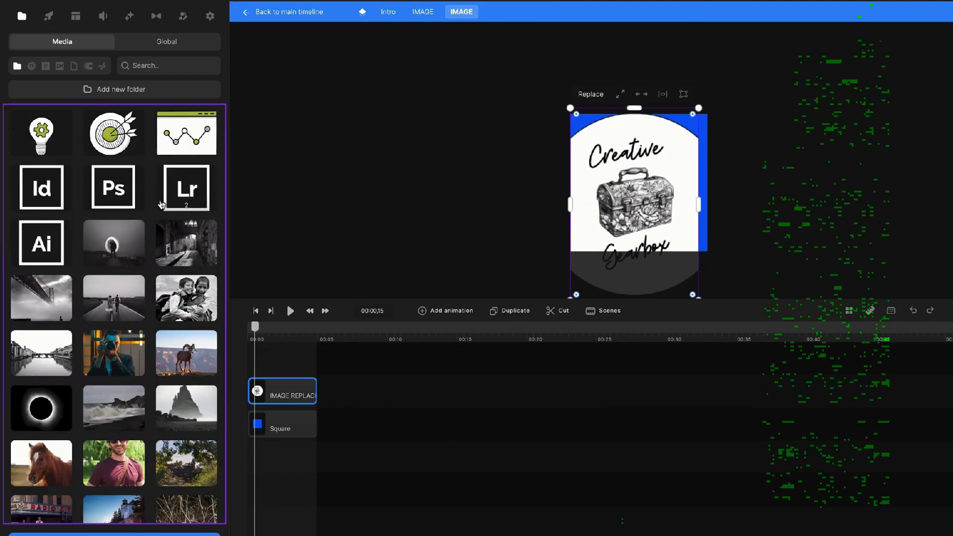
pyautogui.click(168, 43)
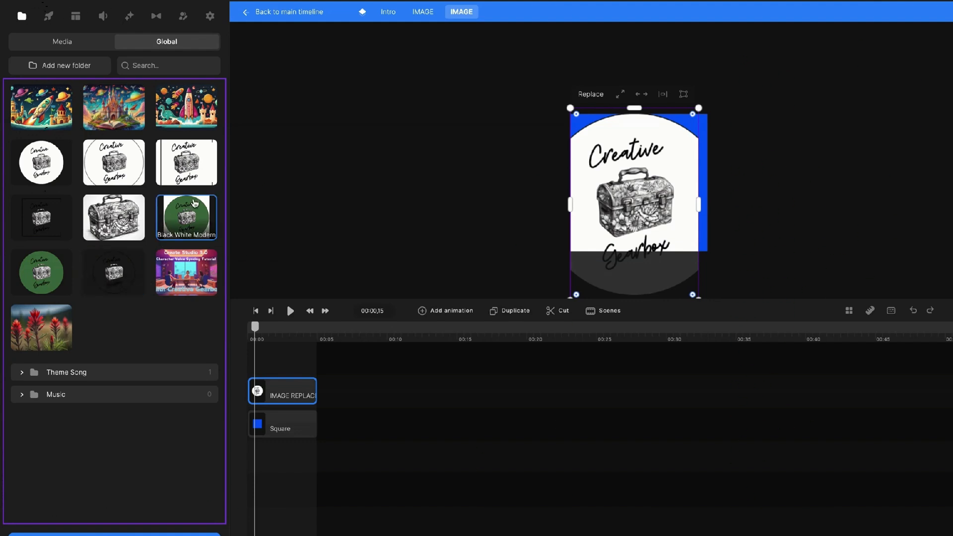
pyautogui.click(178, 175)
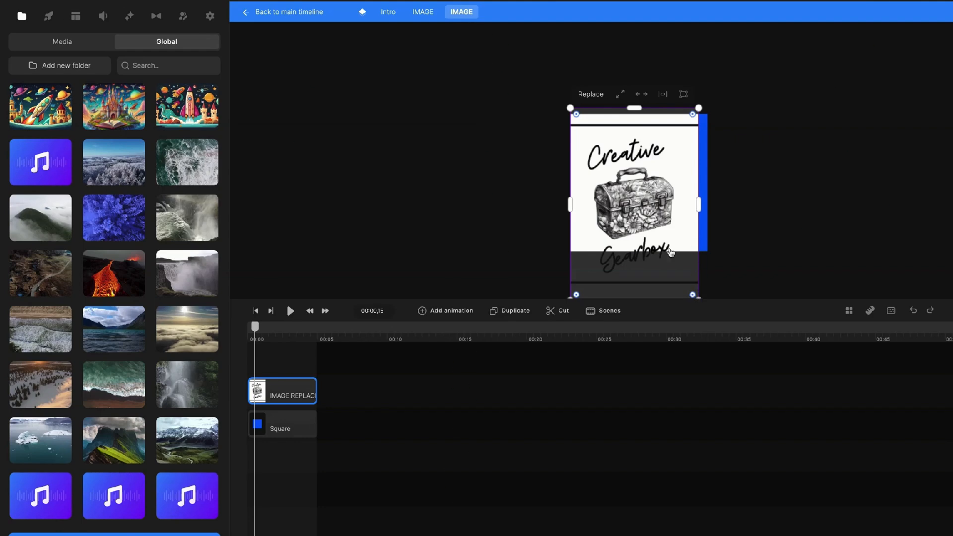
pyautogui.moveTo(637, 108); pyautogui.dragTo(634, 113)
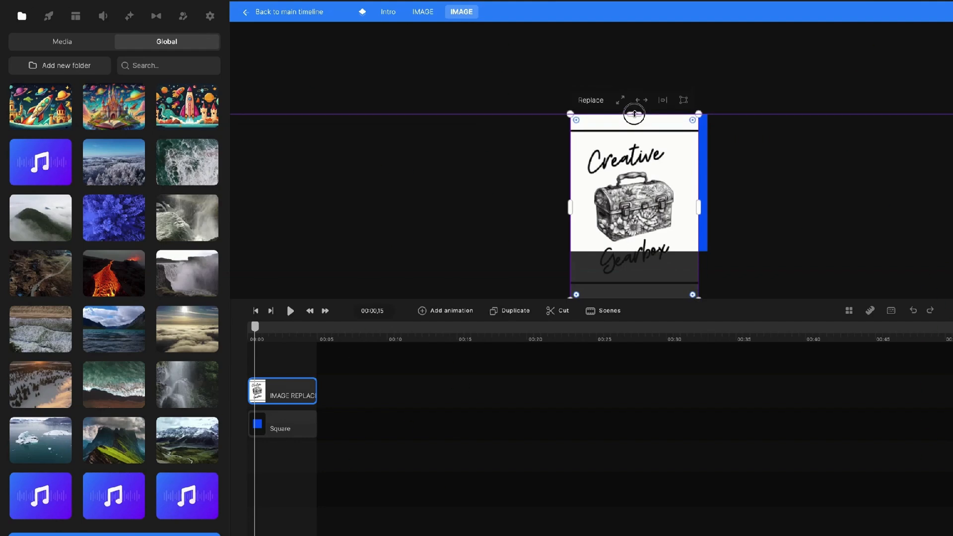
pyautogui.scroll(-5, 630, 218)
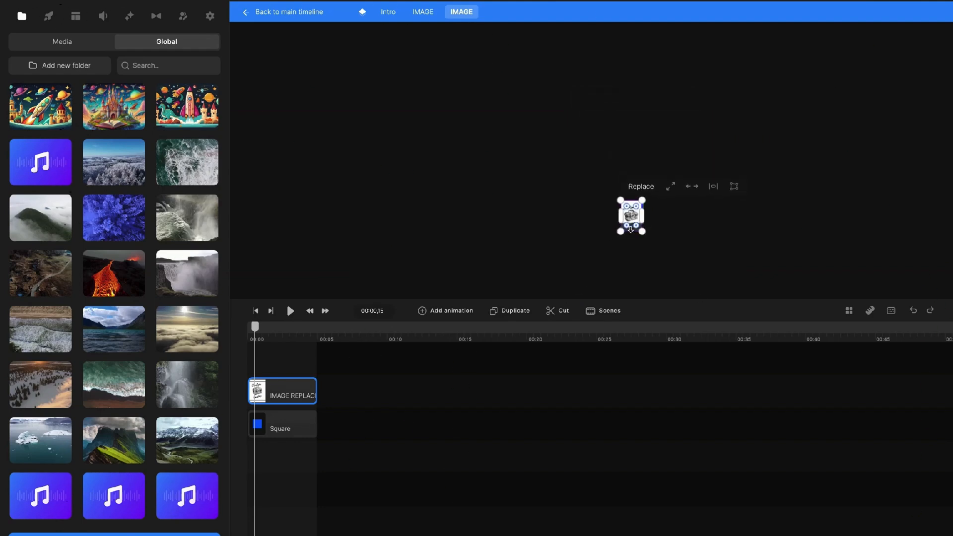
pyautogui.scroll(4, 632, 235)
pyautogui.moveTo(632, 241); pyautogui.dragTo(635, 207)
pyautogui.moveTo(683, 161); pyautogui.dragTo(688, 160)
pyautogui.click(734, 209)
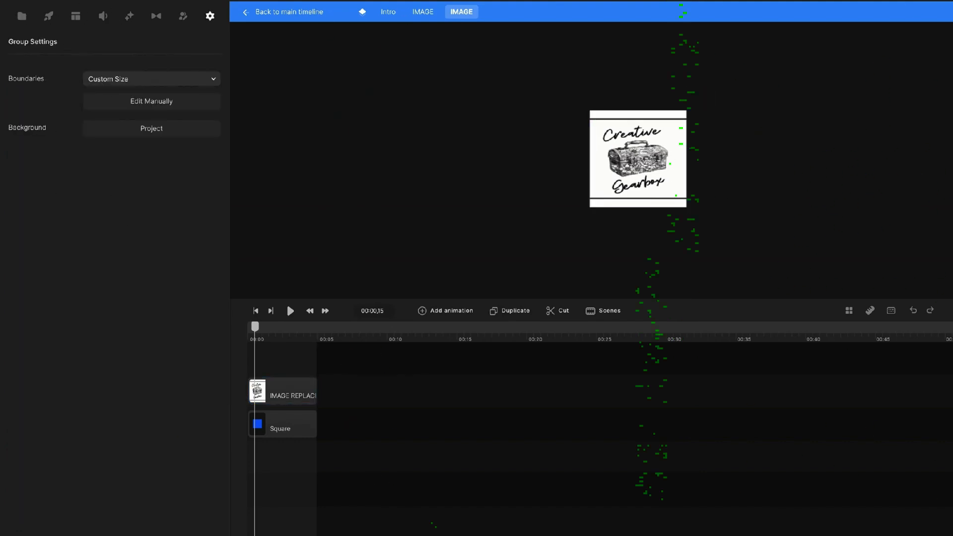
# Back in the Intro scene, open the framed number's group and change its text from 7 to 5.
pyautogui.click(427, 14)
pyautogui.press('Escape')
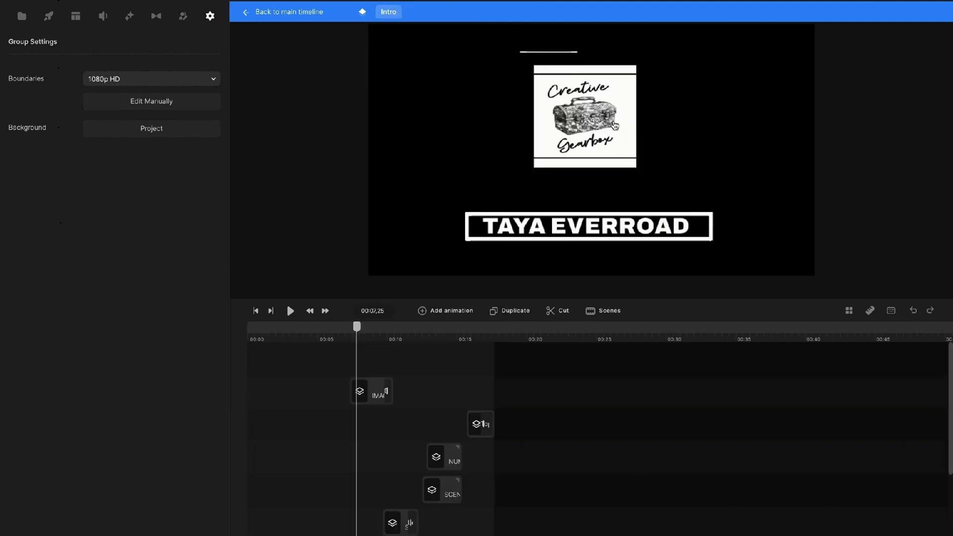
pyautogui.moveTo(356, 326); pyautogui.dragTo(440, 339)
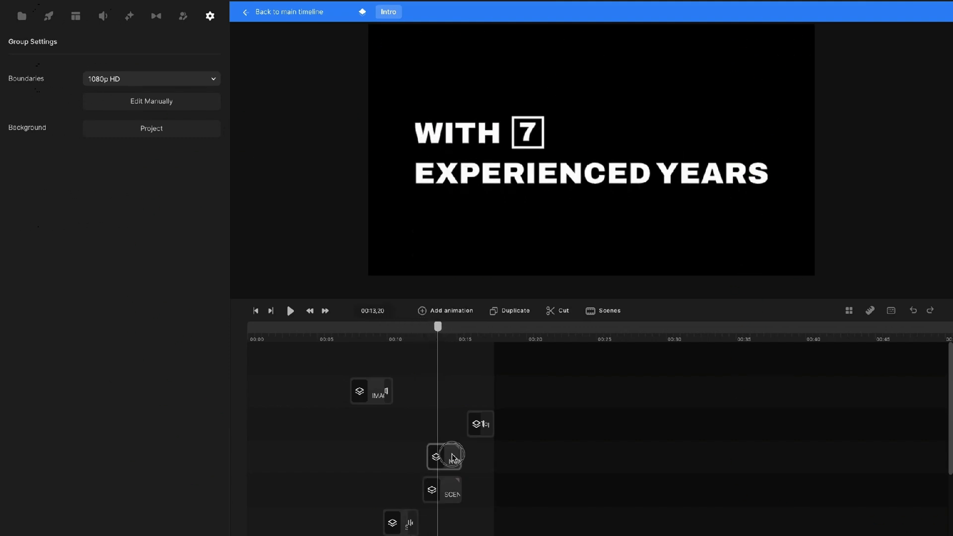
pyautogui.click(529, 140)
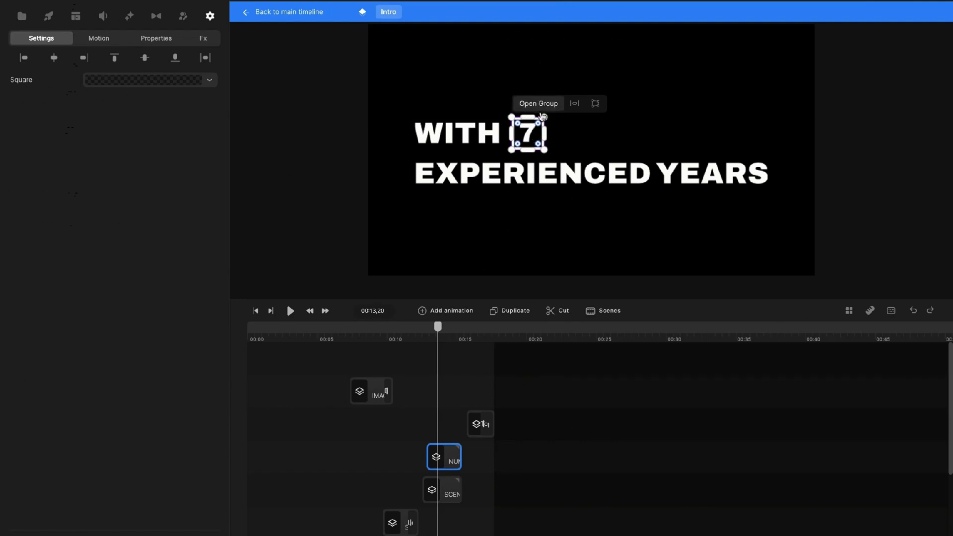
pyautogui.click(540, 112)
pyautogui.click(606, 142)
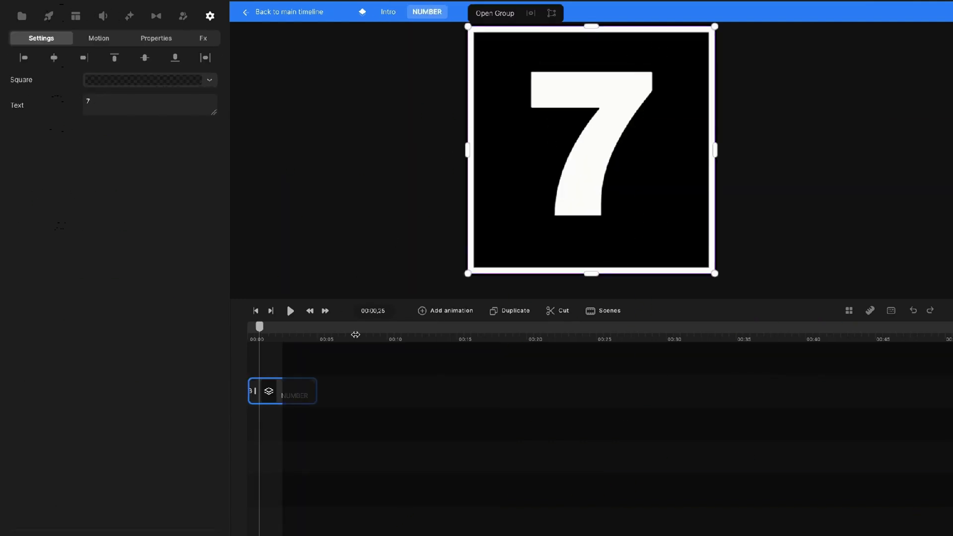
pyautogui.click(137, 101)
pyautogui.write('5')
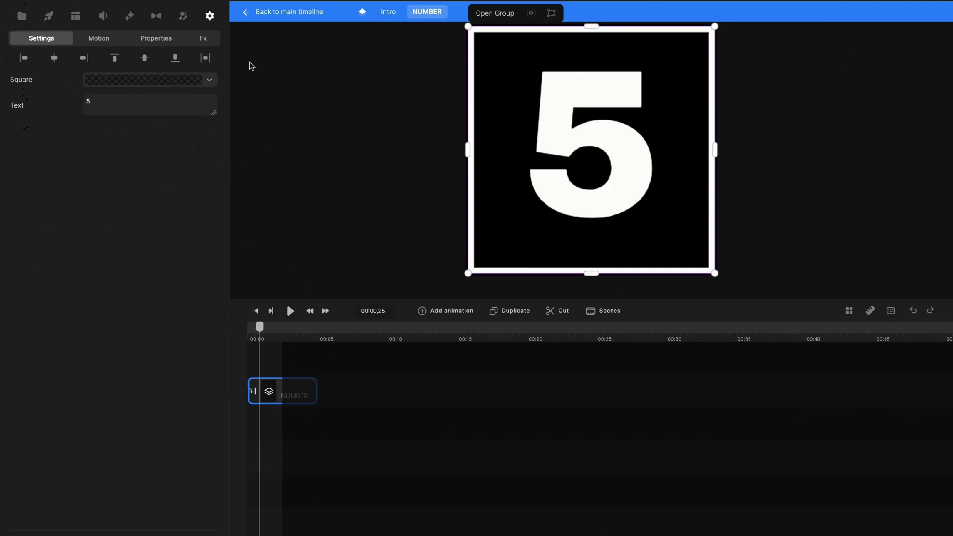
pyautogui.click(366, 61)
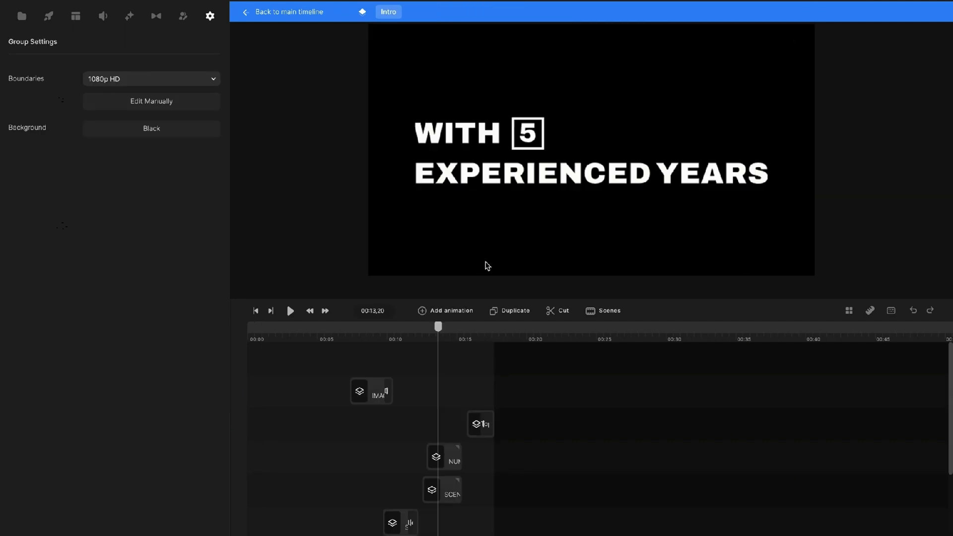
pyautogui.moveTo(439, 329); pyautogui.dragTo(494, 335)
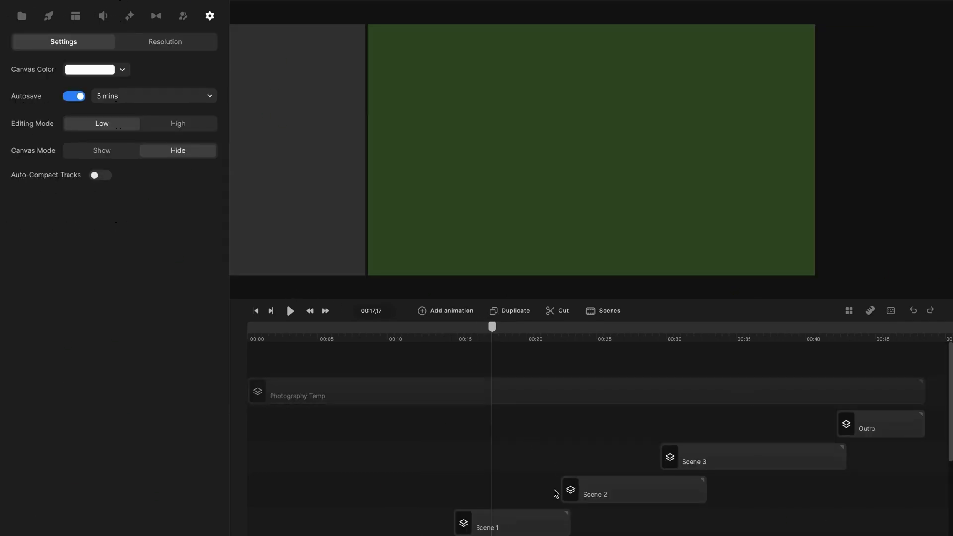
# Scrub to CREATIVE THINKING, open the Scene 1 skills group, and rewind its preview to the start.
pyautogui.scroll(-3, 555, 494)
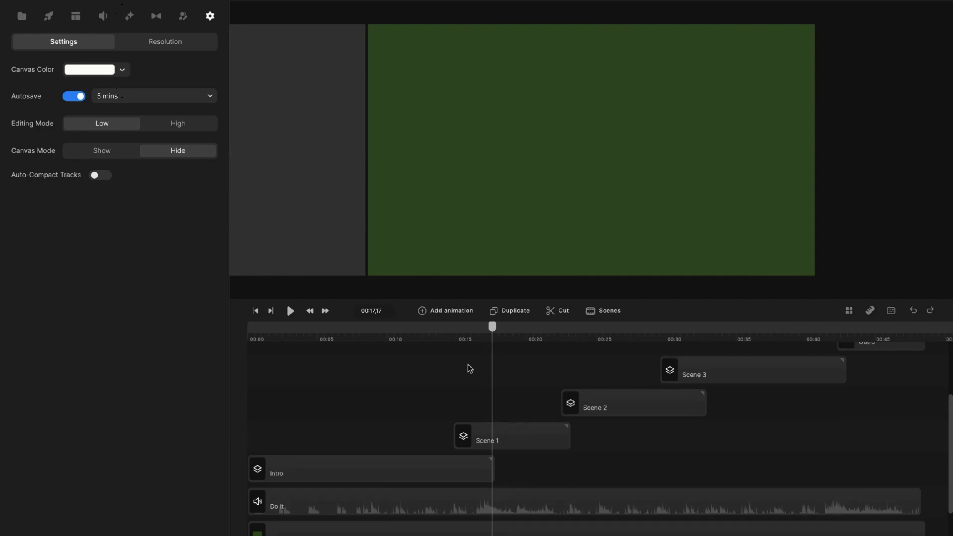
pyautogui.moveTo(492, 329); pyautogui.dragTo(513, 328)
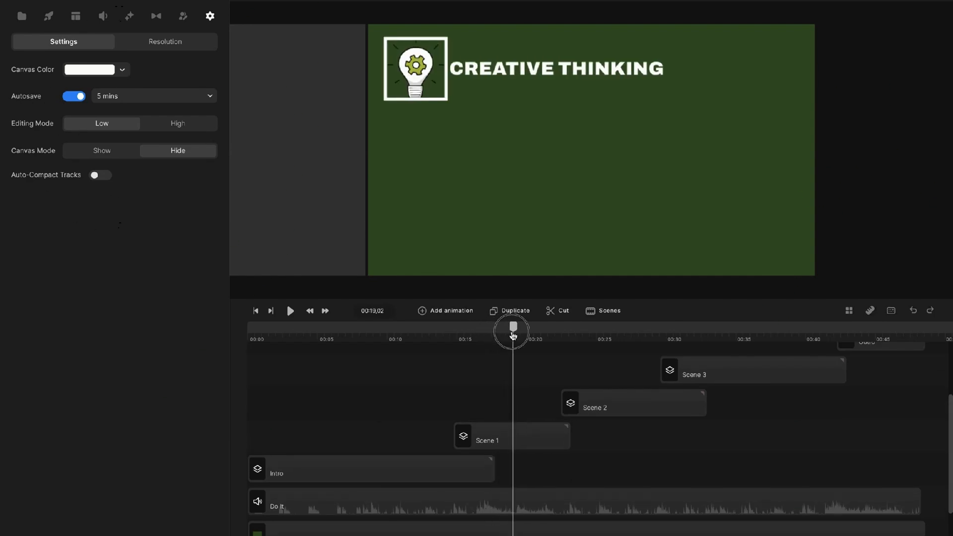
pyautogui.click(457, 474)
pyautogui.doubleClick(513, 438)
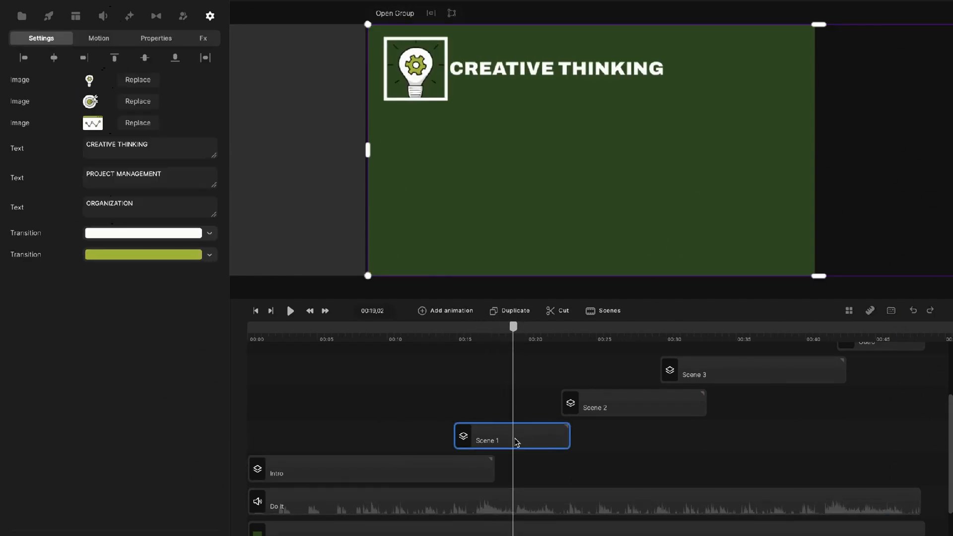
pyautogui.moveTo(305, 325); pyautogui.dragTo(351, 334)
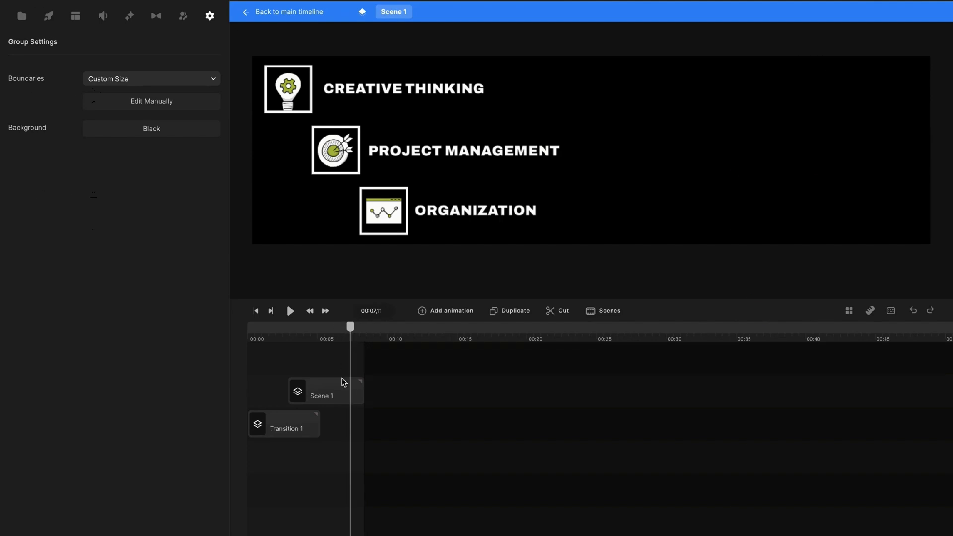
# Open the skill items group and inspect the lightbulb logo and CREATIVE THINKING text layers.
pyautogui.doubleClick(341, 394)
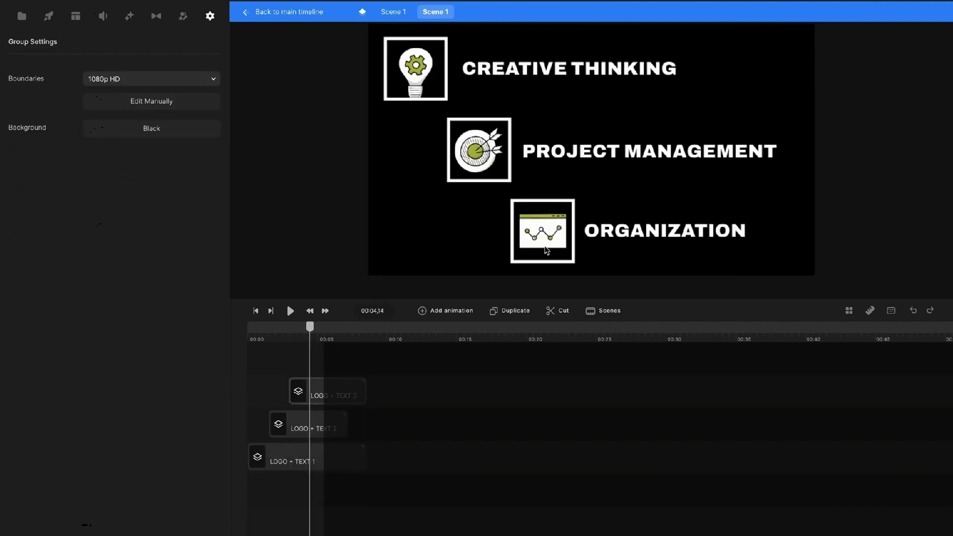
pyautogui.moveTo(309, 330); pyautogui.dragTo(284, 333)
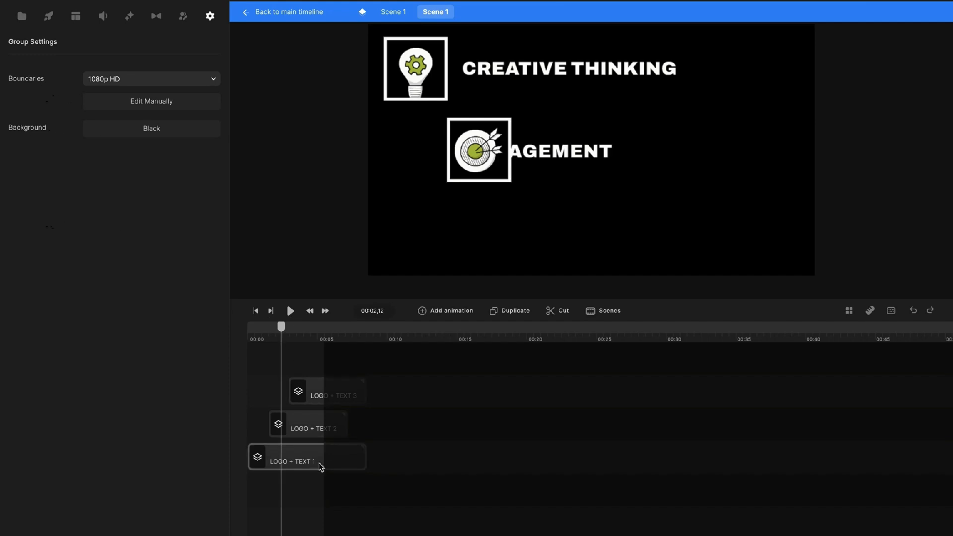
pyautogui.click(322, 464)
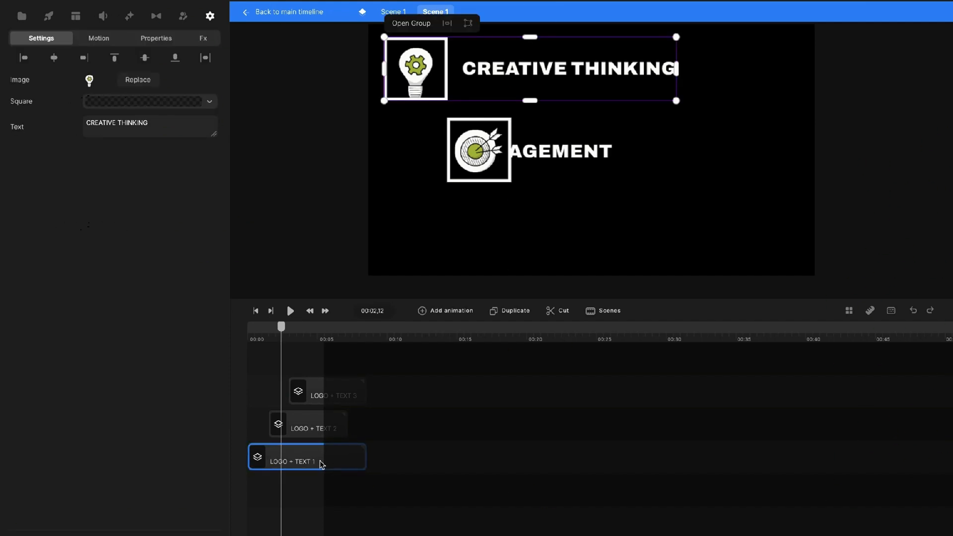
pyautogui.click(423, 25)
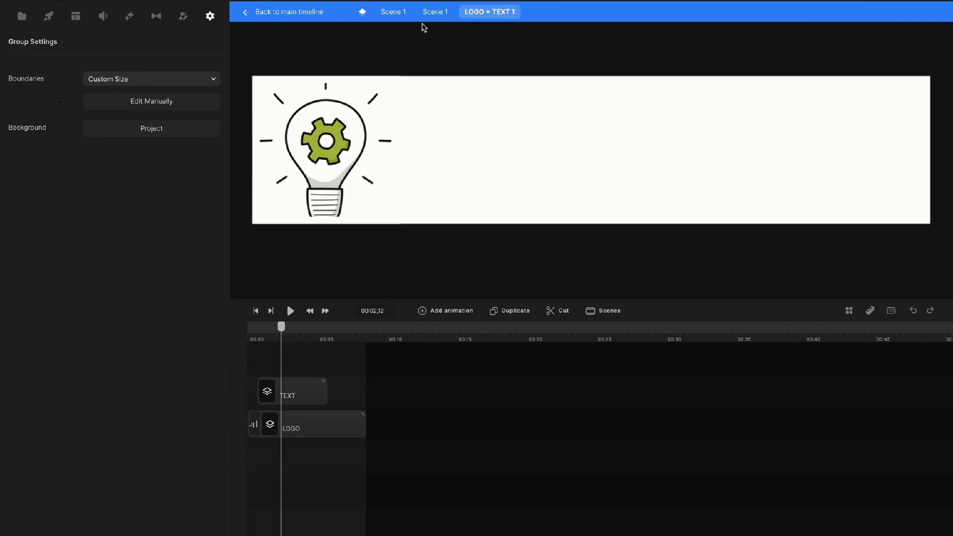
pyautogui.click(328, 137)
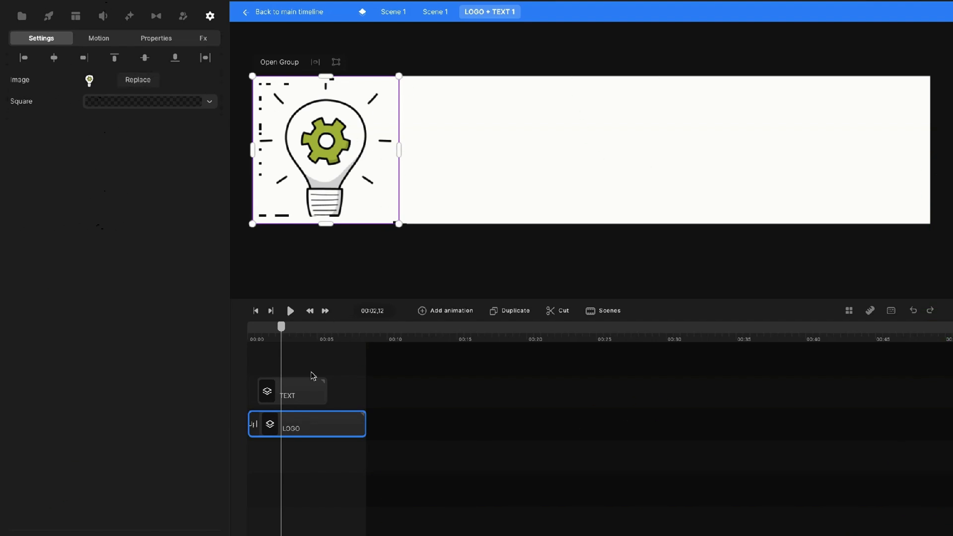
pyautogui.click(304, 387)
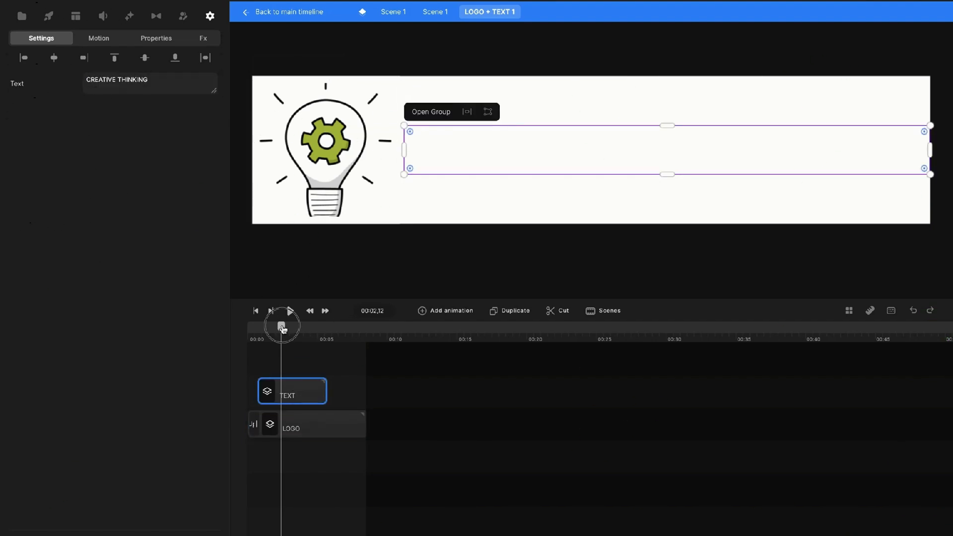
pyautogui.moveTo(282, 329)
pyautogui.mouseDown()
pyautogui.moveTo(355, 328)
pyautogui.moveTo(285, 329)
pyautogui.mouseUp()
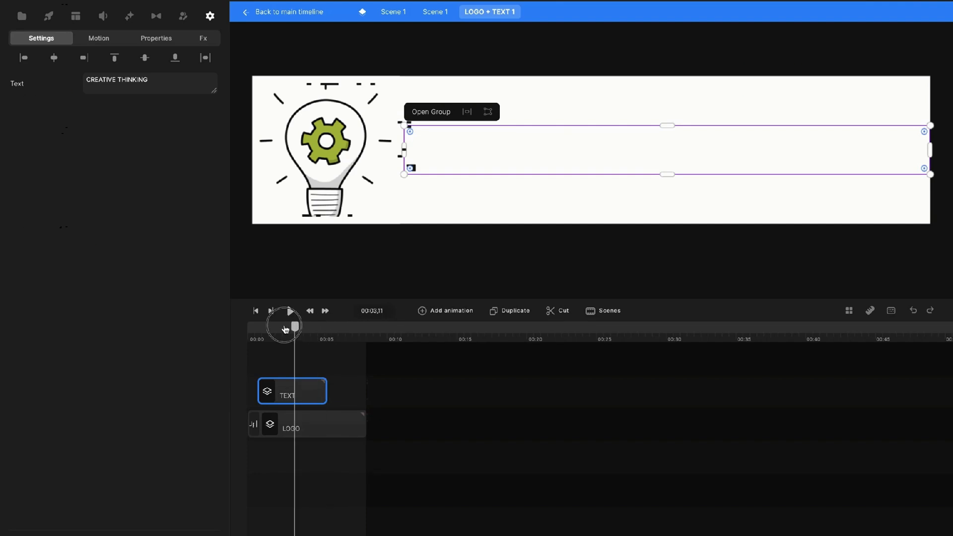
# Preview all three skills appearing, then climb back up to the outer Scene 1 group.
pyautogui.click(435, 12)
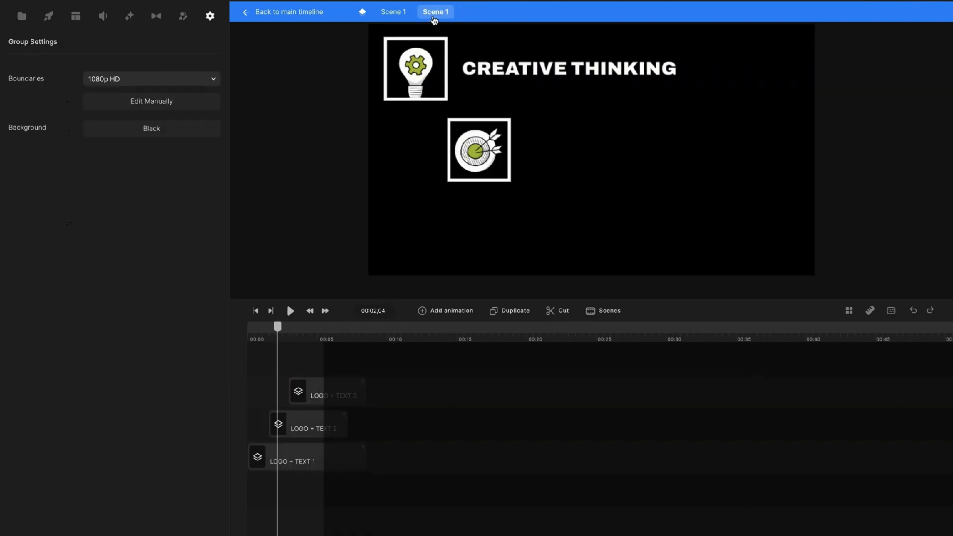
pyautogui.moveTo(277, 328); pyautogui.dragTo(320, 341)
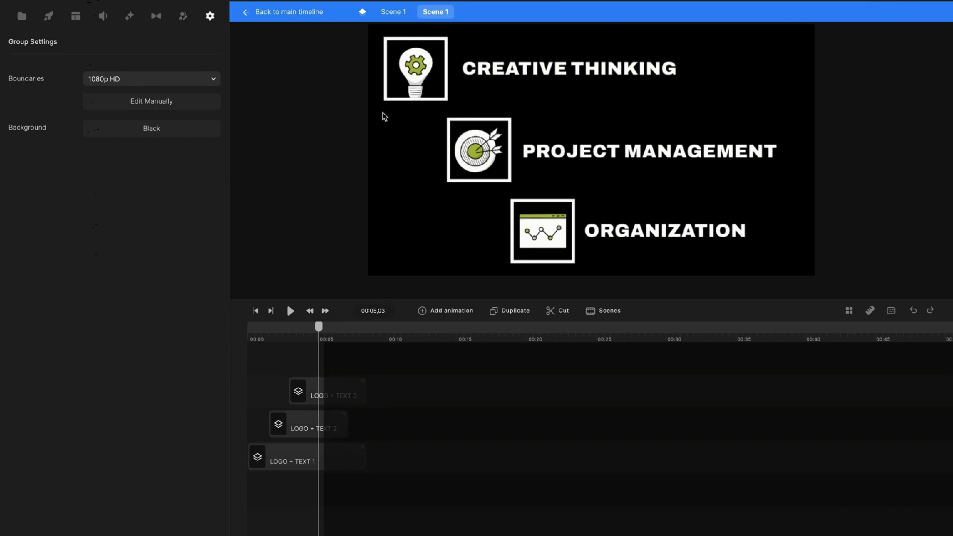
pyautogui.click(397, 10)
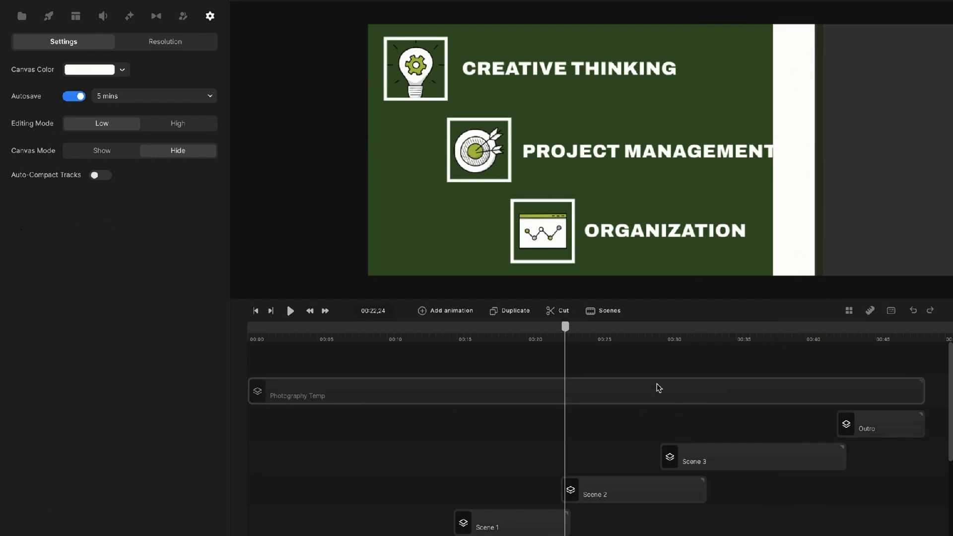
# Preview the TECHNICAL SKILLS scene until all four skill bars appear and show the media library.
pyautogui.moveTo(565, 326); pyautogui.dragTo(603, 328)
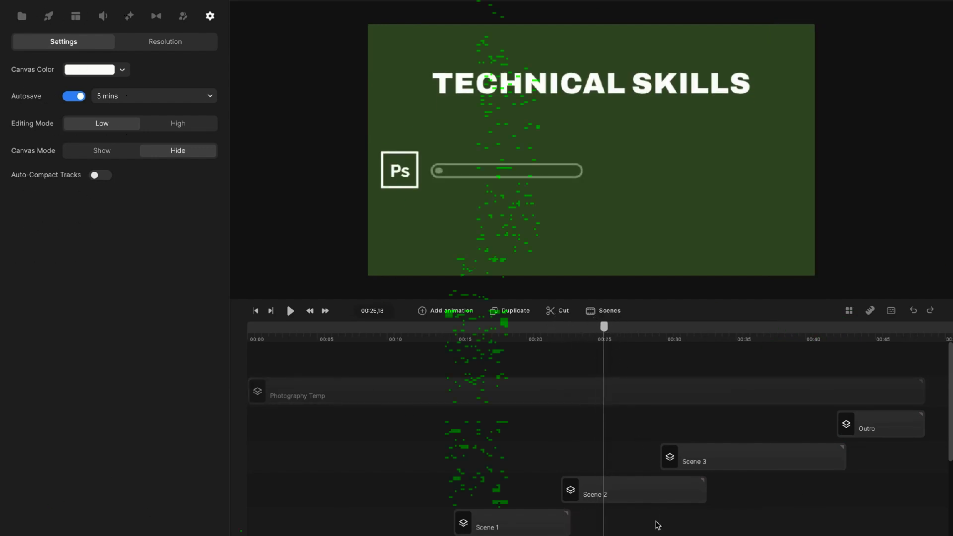
pyautogui.click(644, 498)
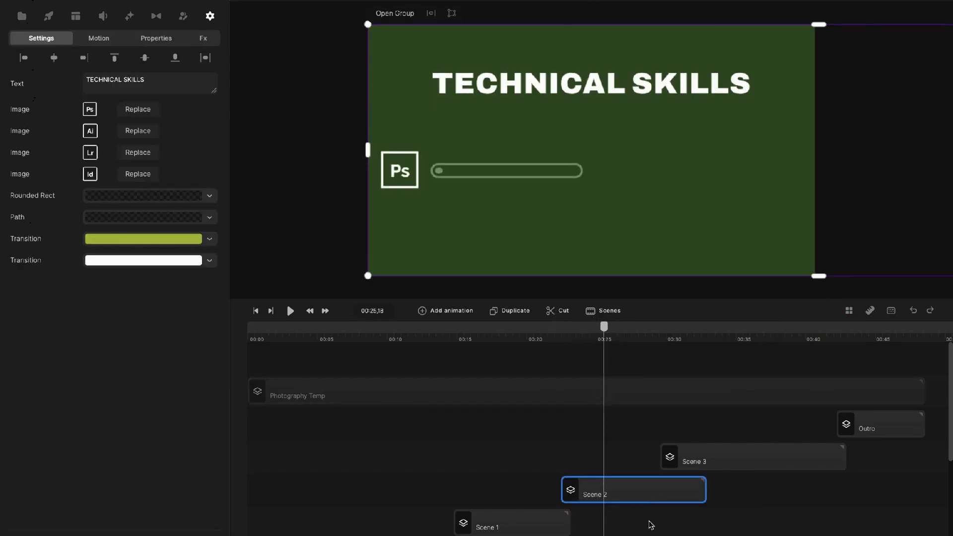
pyautogui.moveTo(608, 341); pyautogui.dragTo(661, 331)
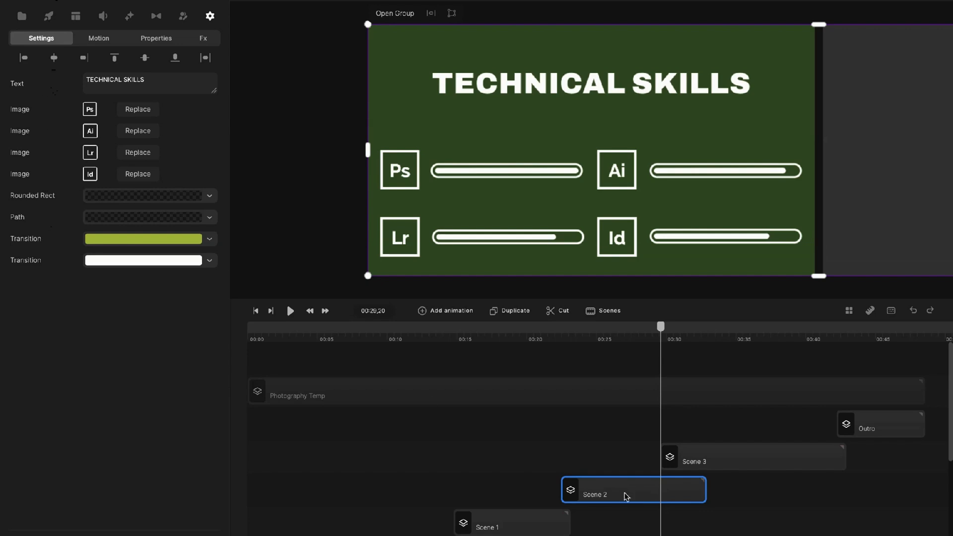
pyautogui.press('m')
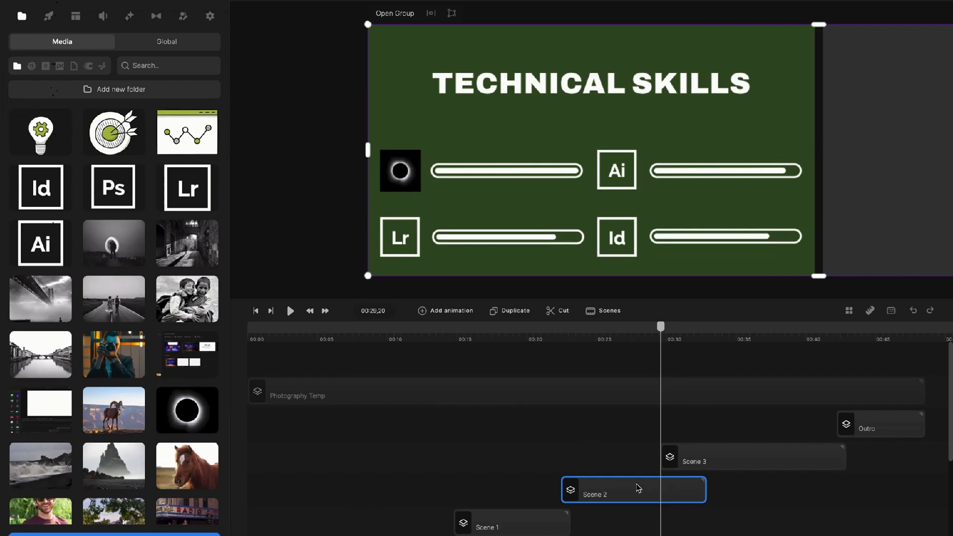
# In the Scene 2 group, replace the first skill's eclipse icon with the Ps logo.
pyautogui.doubleClick(635, 488)
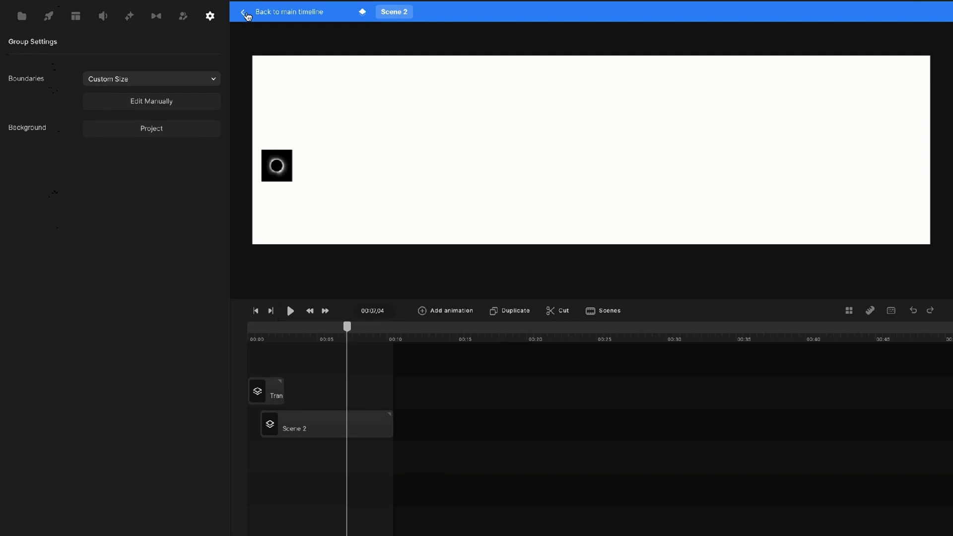
pyautogui.click(277, 168)
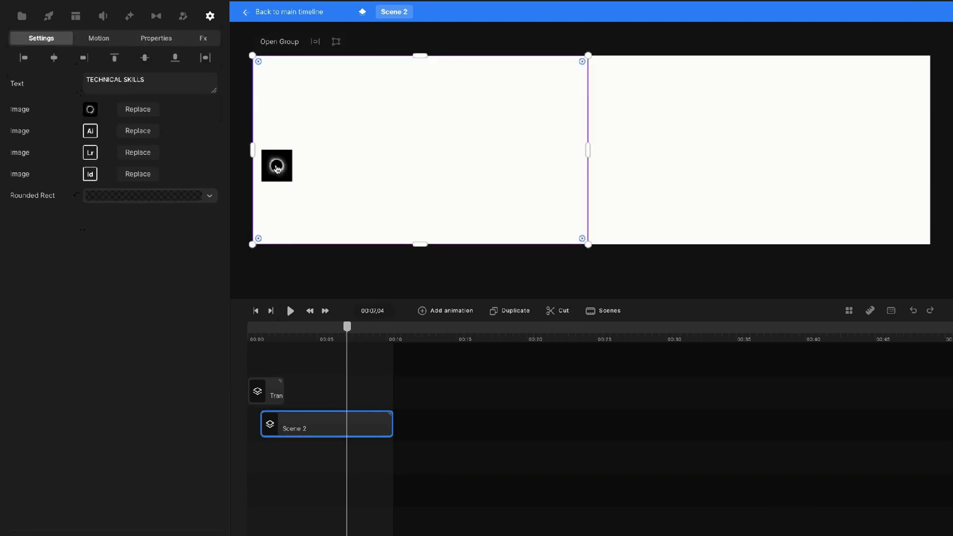
pyautogui.click(152, 115)
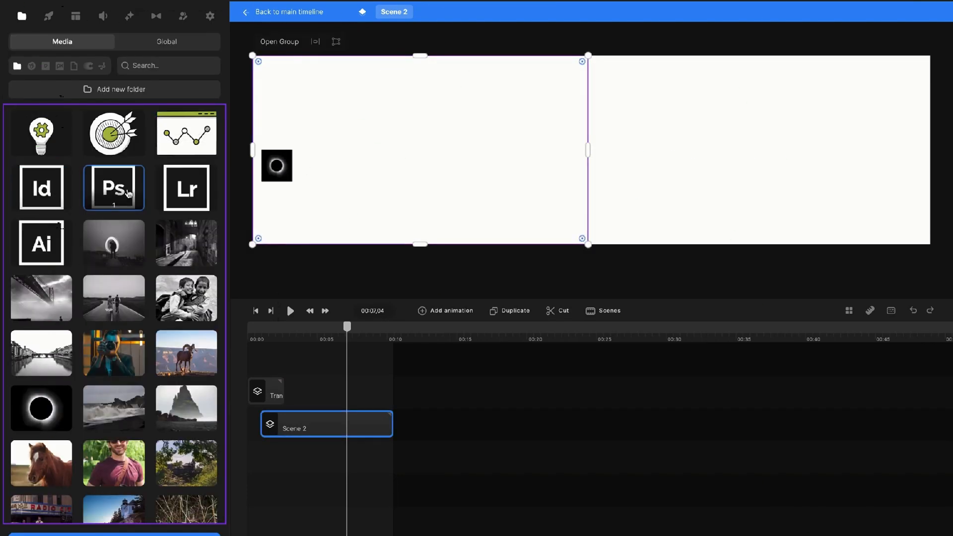
pyautogui.click(113, 190)
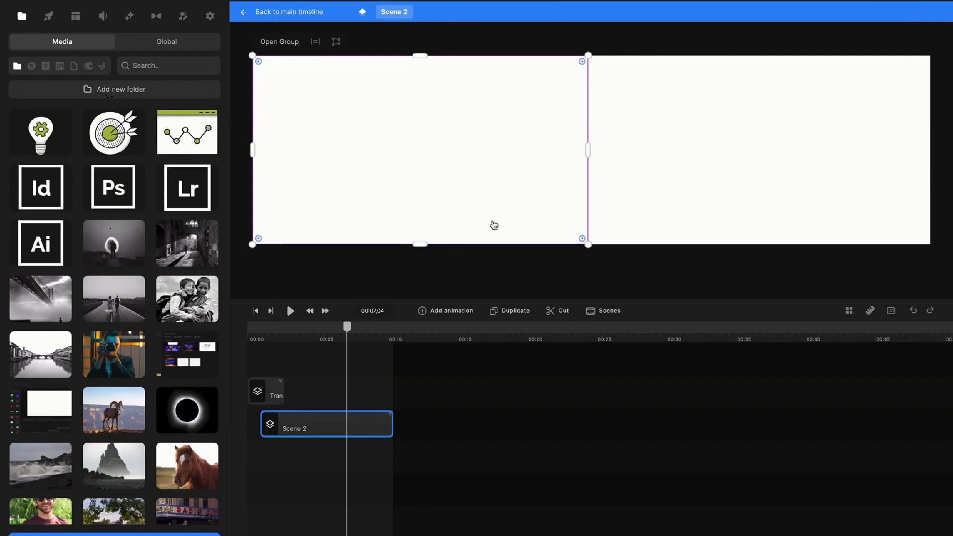
pyautogui.click(541, 291)
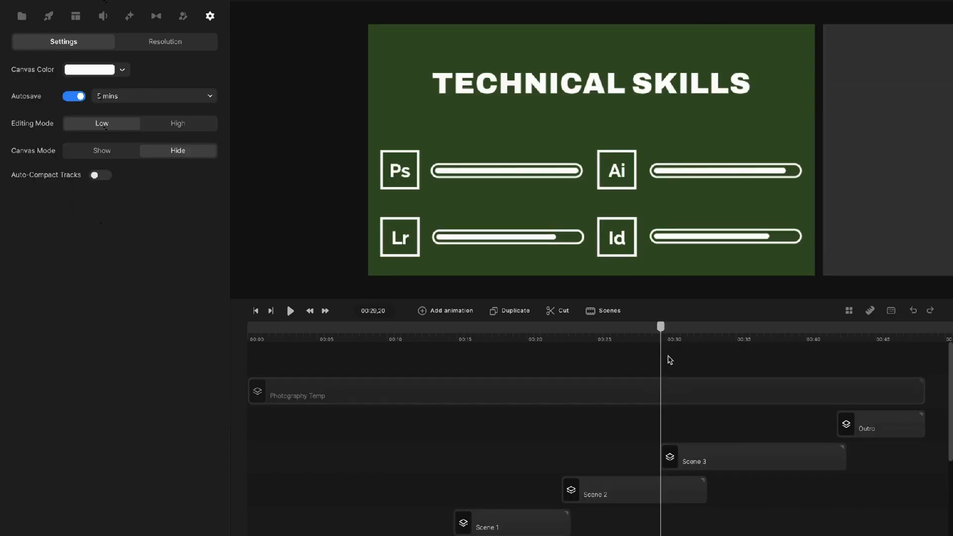
# Scrub to the MY WORK scene and select the Scene 3 clip to list its images and texts.
pyautogui.moveTo(662, 334); pyautogui.dragTo(687, 335)
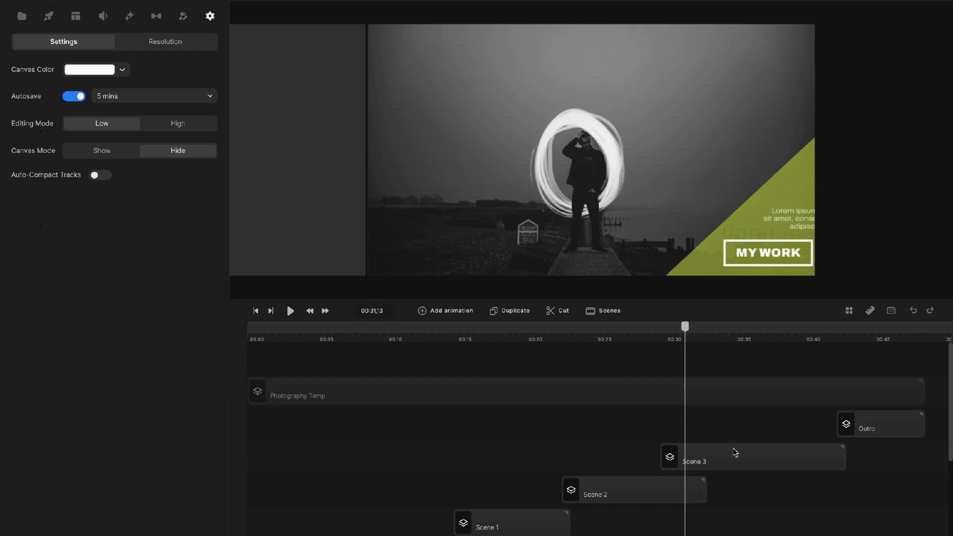
pyautogui.click(737, 455)
pyautogui.doubleClick(753, 463)
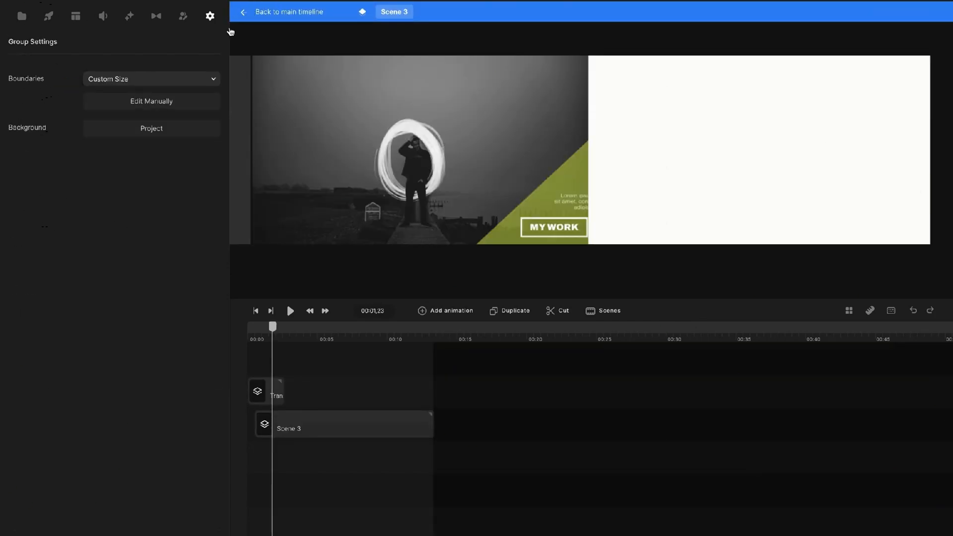
pyautogui.press('Escape')
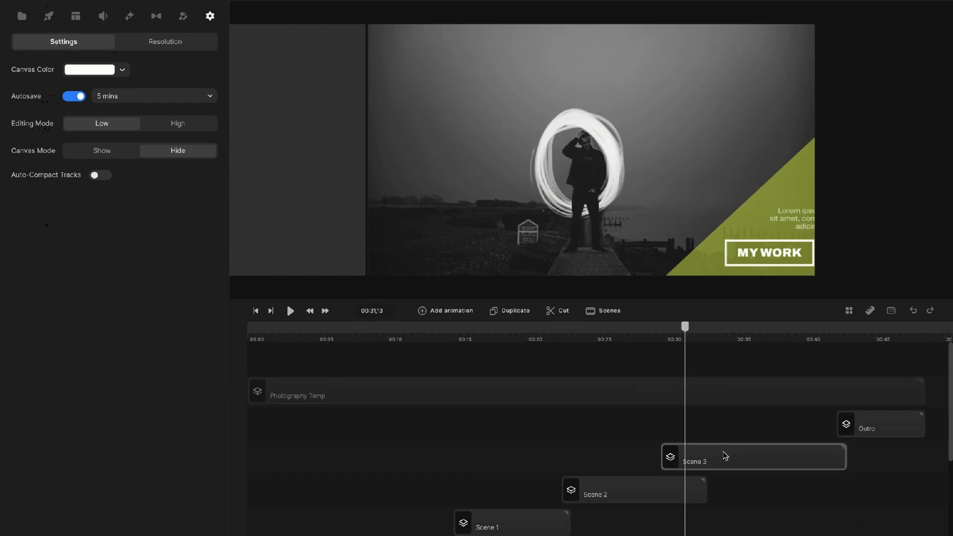
pyautogui.click(723, 453)
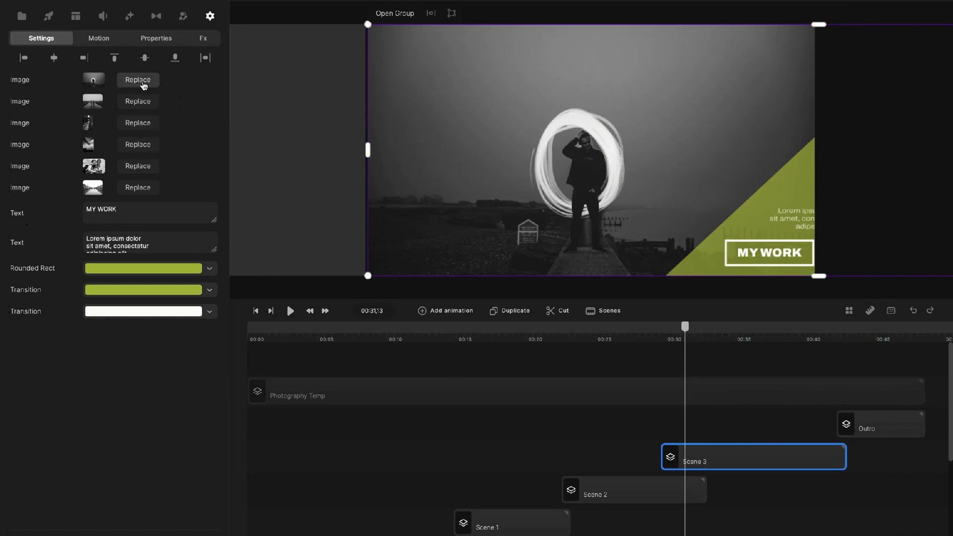
# Replace the first three MY WORK images with the ram, eclipse and crashing-waves photos.
pyautogui.click(143, 81)
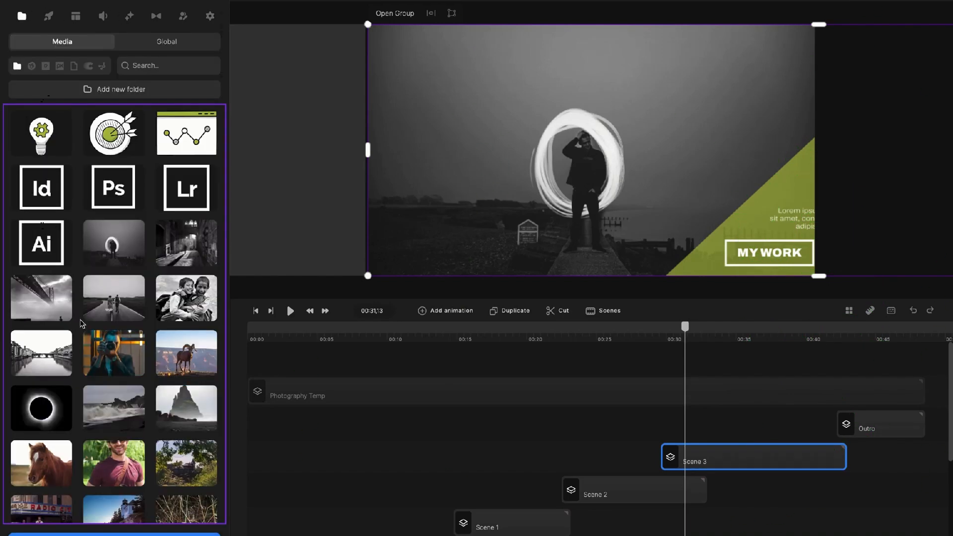
pyautogui.scroll(-1, 126, 370)
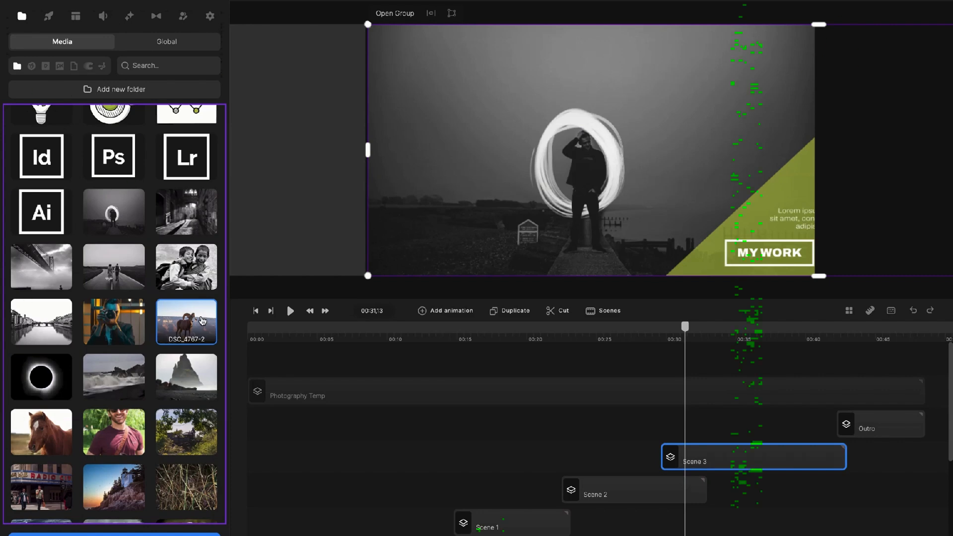
pyautogui.click(114, 380)
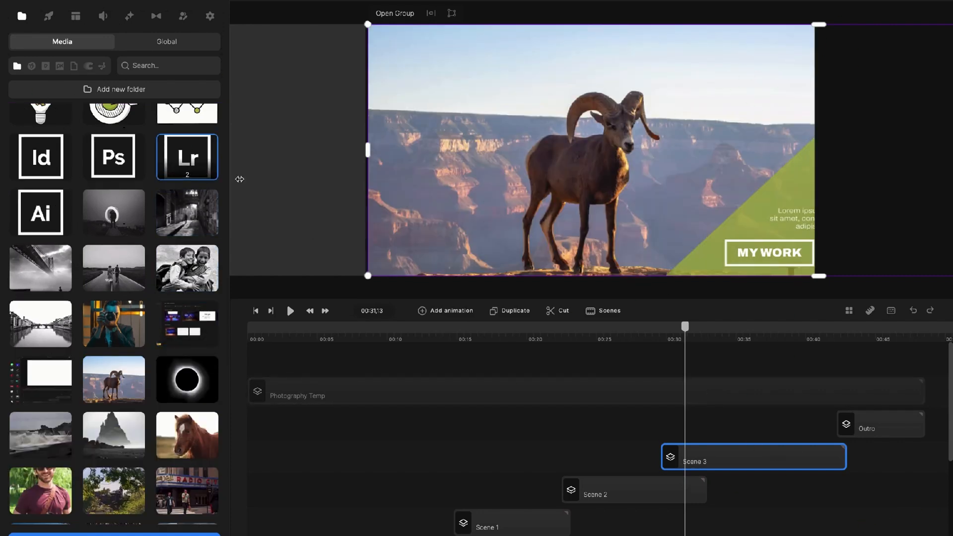
pyautogui.click(214, 19)
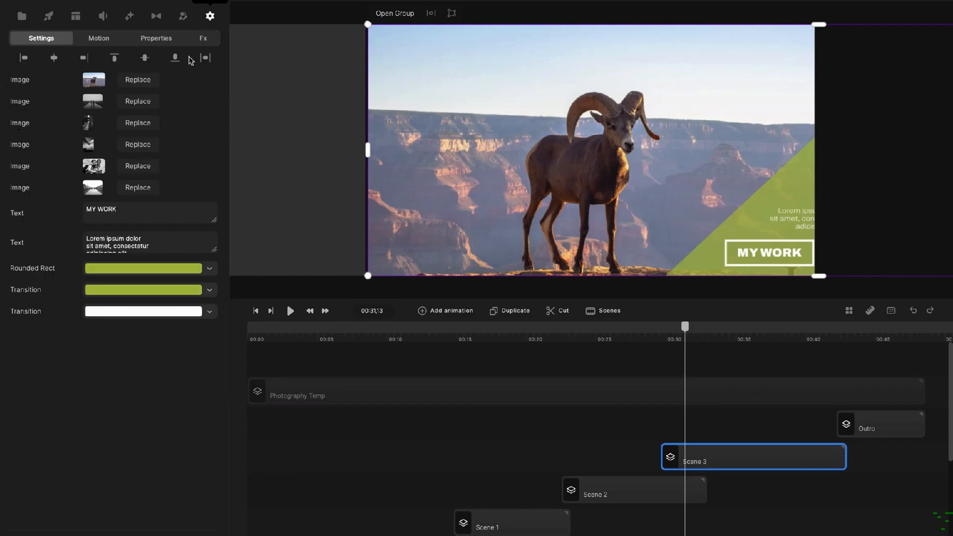
pyautogui.click(148, 101)
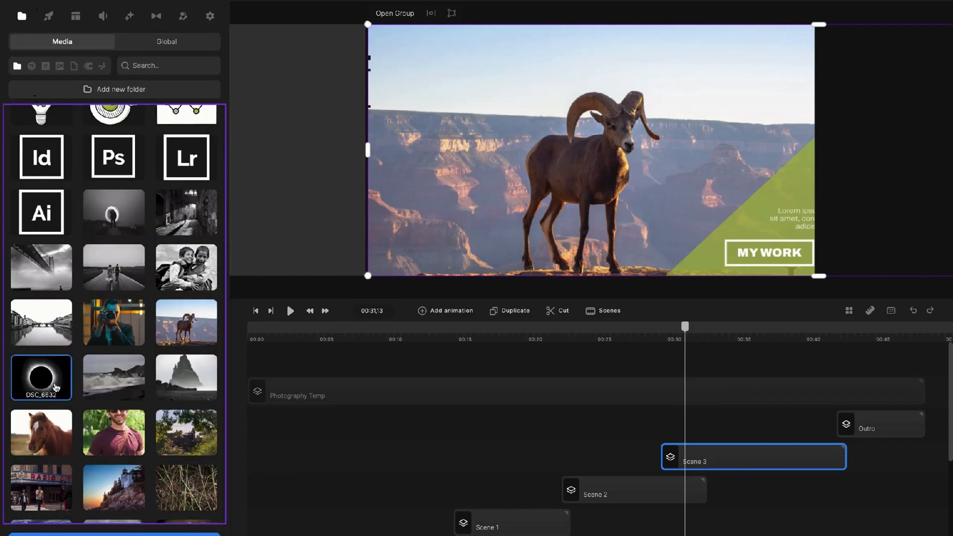
pyautogui.click(56, 383)
pyautogui.click(210, 17)
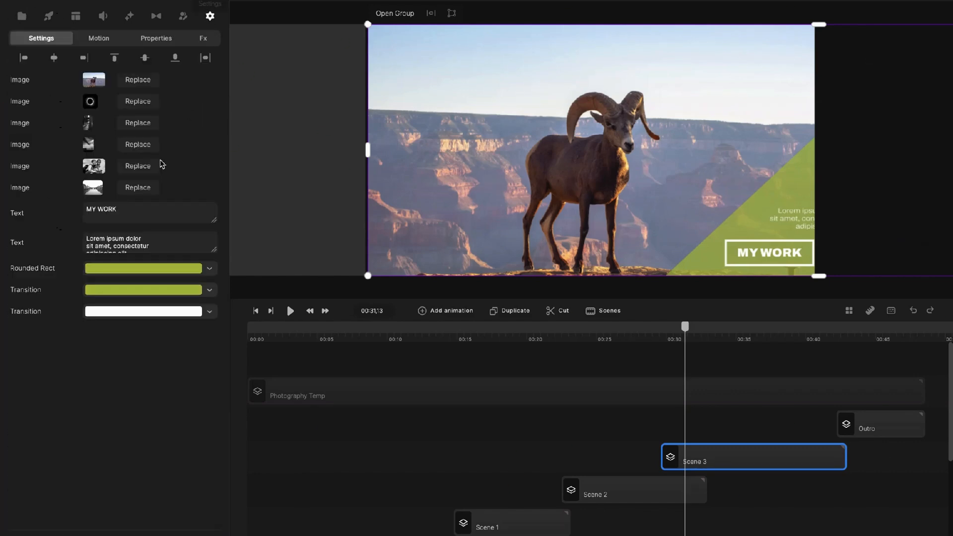
pyautogui.click(144, 122)
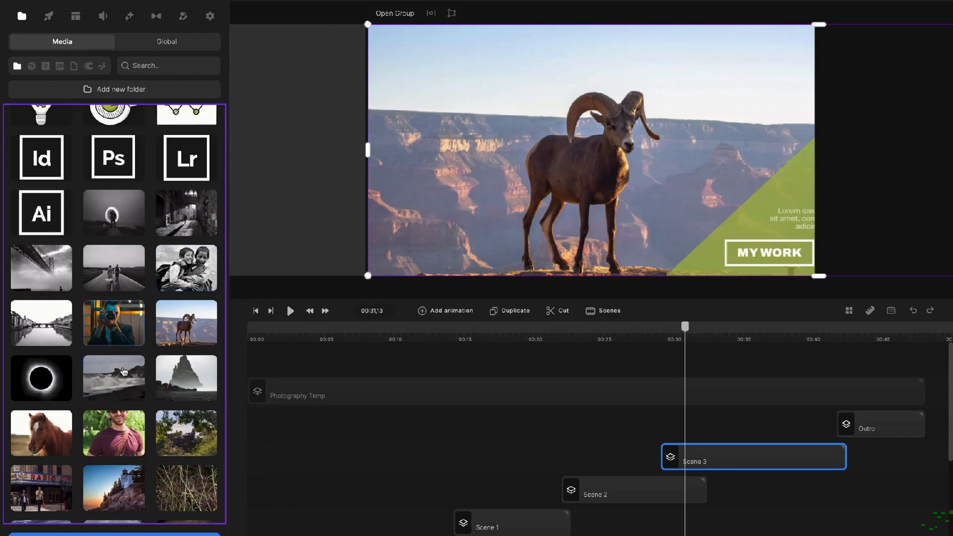
pyautogui.click(119, 389)
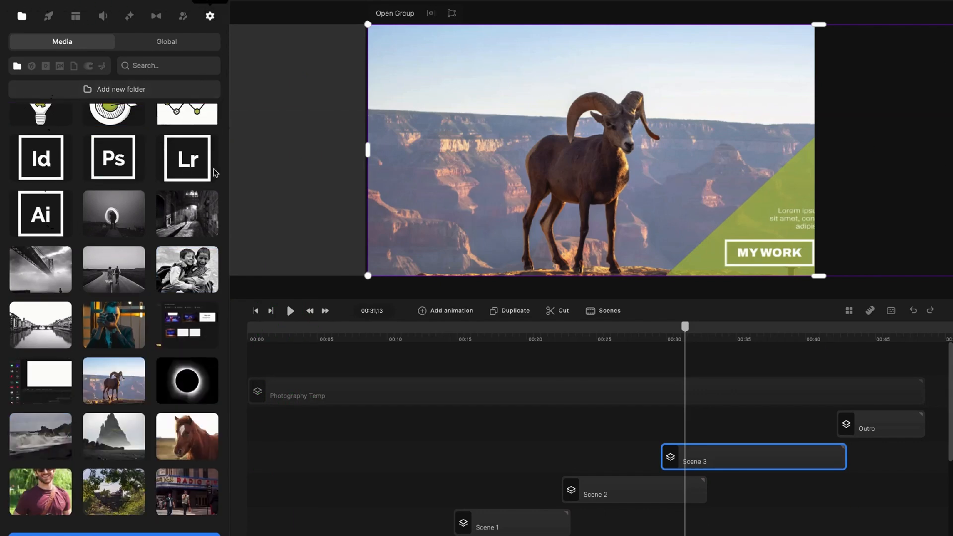
# Set the fourth image to the misty rock spire DSC_5958, swap the remaining images, and preview.
pyautogui.click(140, 145)
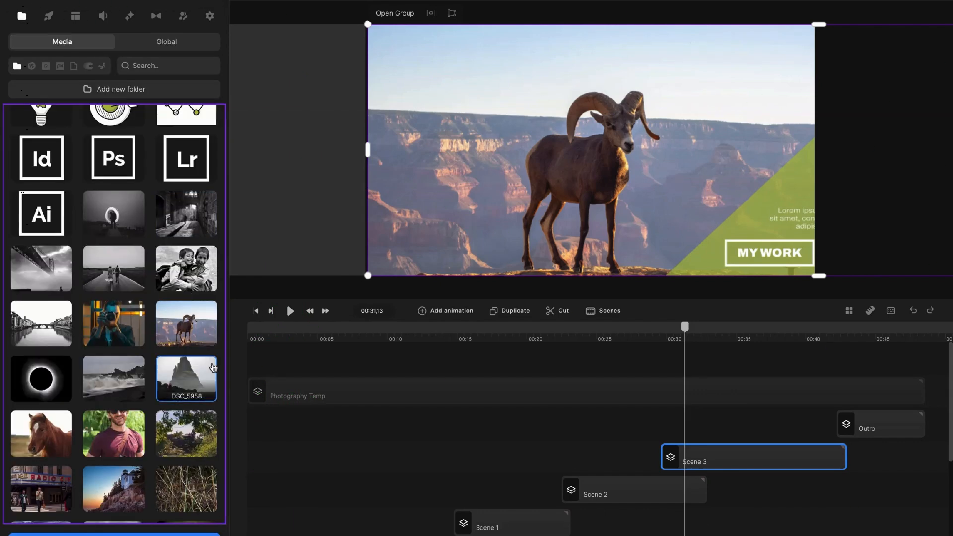
pyautogui.click(213, 367)
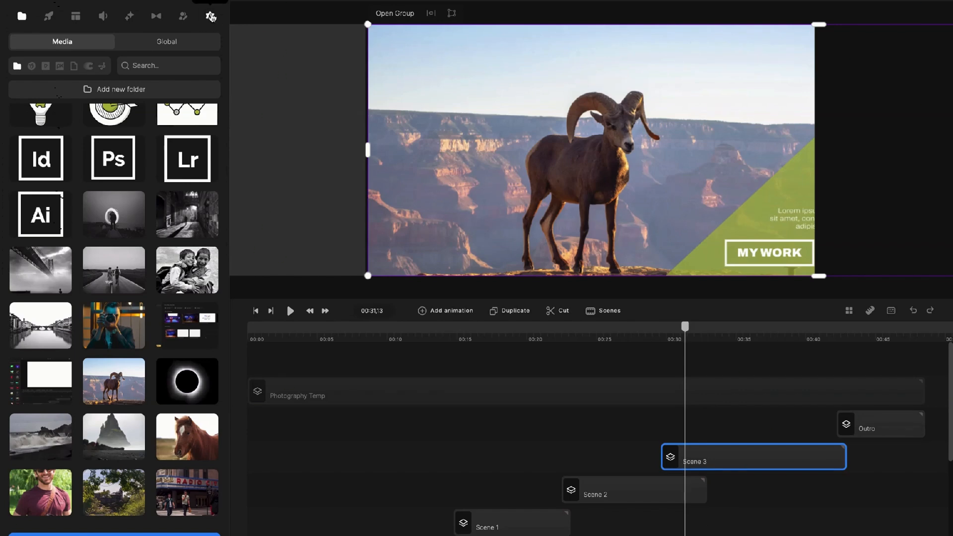
pyautogui.click(211, 17)
pyautogui.click(138, 167)
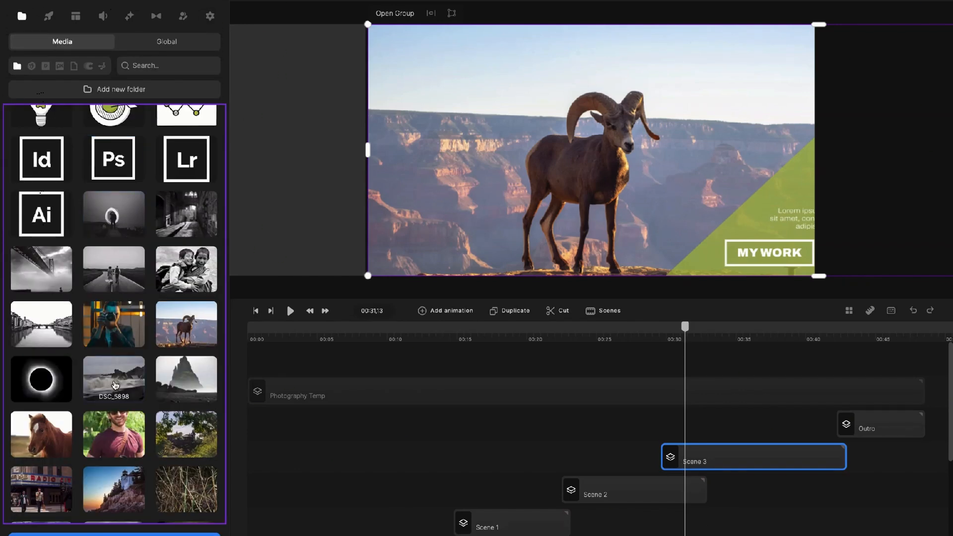
pyautogui.scroll(-3, 111, 377)
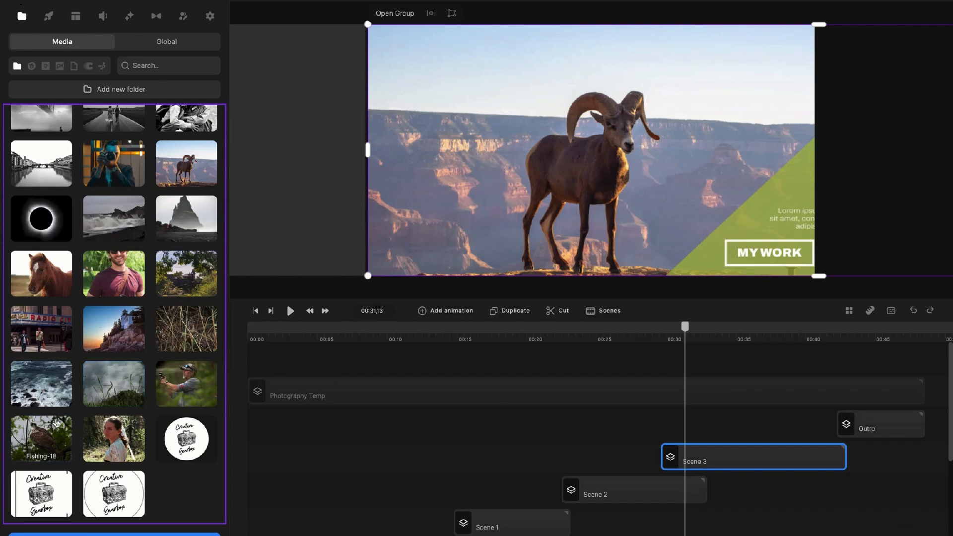
pyautogui.click(106, 278)
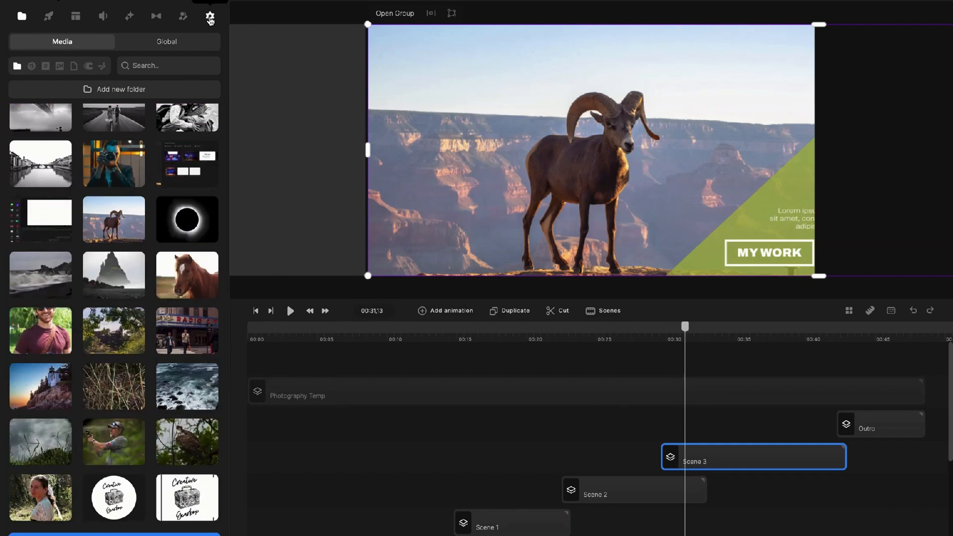
pyautogui.click(210, 18)
pyautogui.click(146, 189)
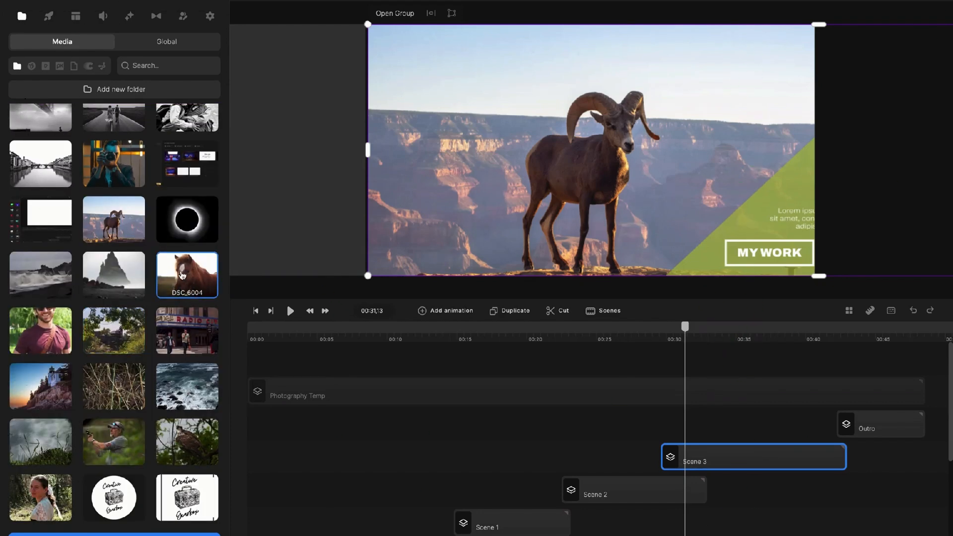
pyautogui.click(210, 18)
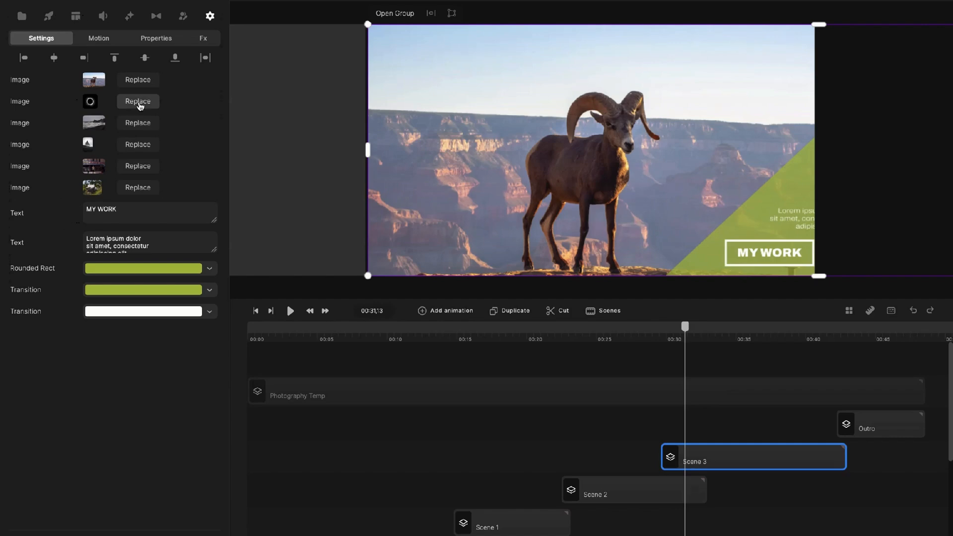
pyautogui.click(138, 101)
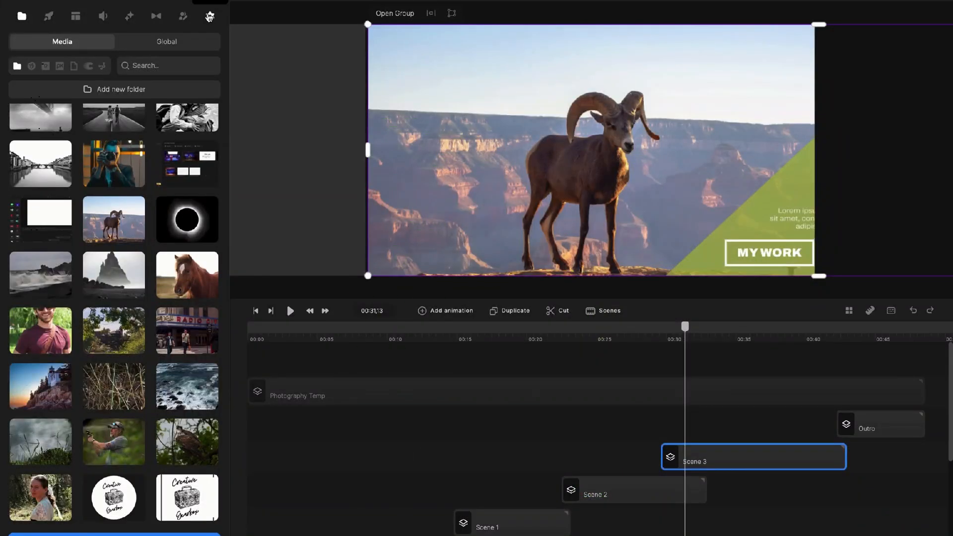
pyautogui.moveTo(686, 329); pyautogui.dragTo(743, 340)
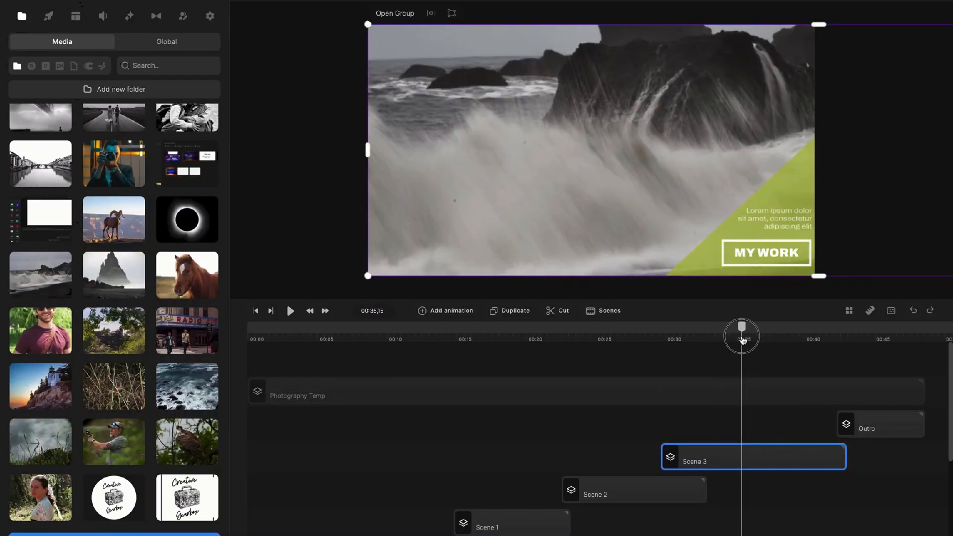
# Drill into Scene 3's nested group and open its IMAGES group of replaceable photo clips.
pyautogui.doubleClick(744, 457)
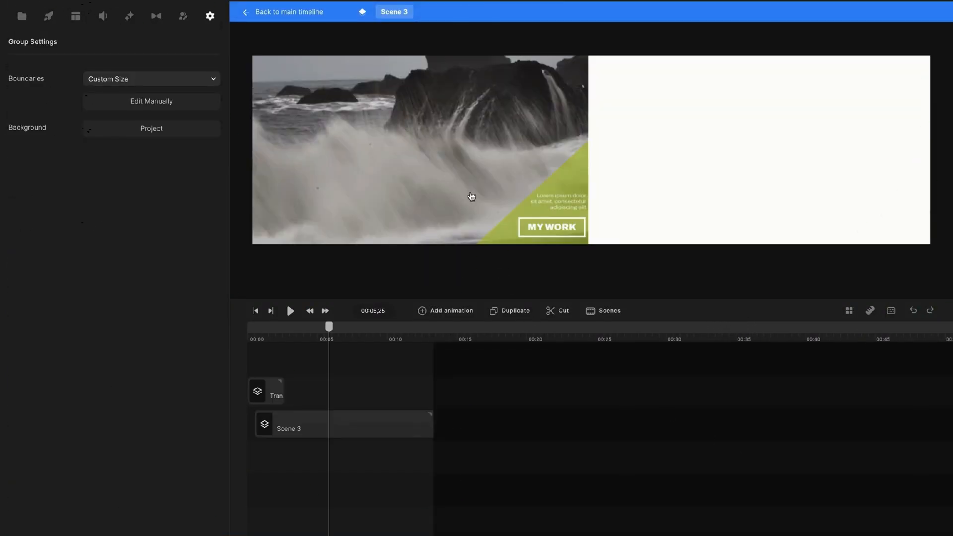
pyautogui.doubleClick(362, 422)
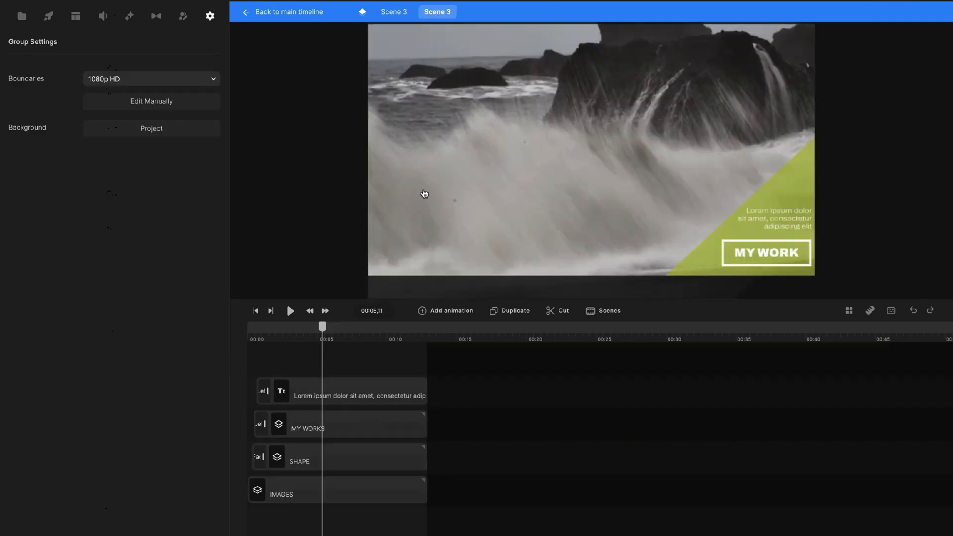
pyautogui.click(637, 207)
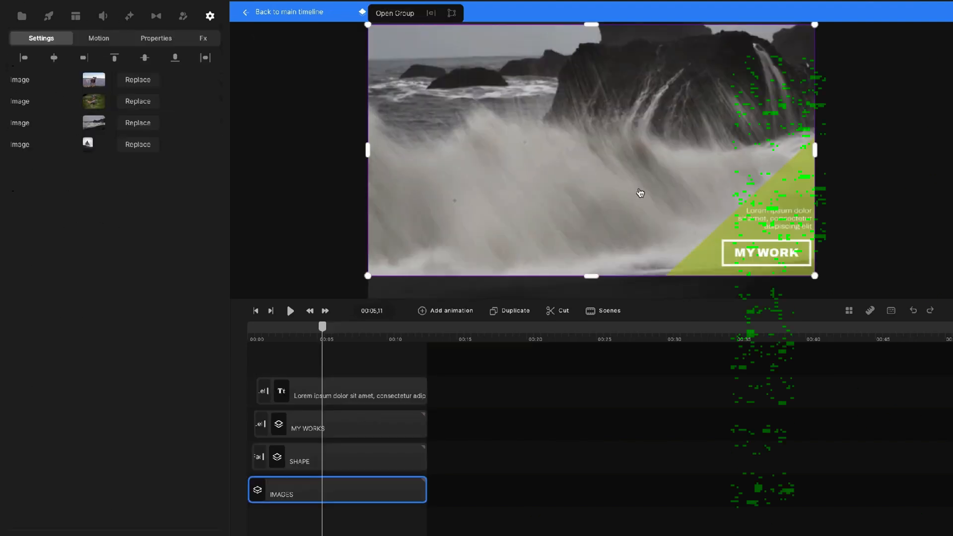
pyautogui.scroll(-4, 648, 183)
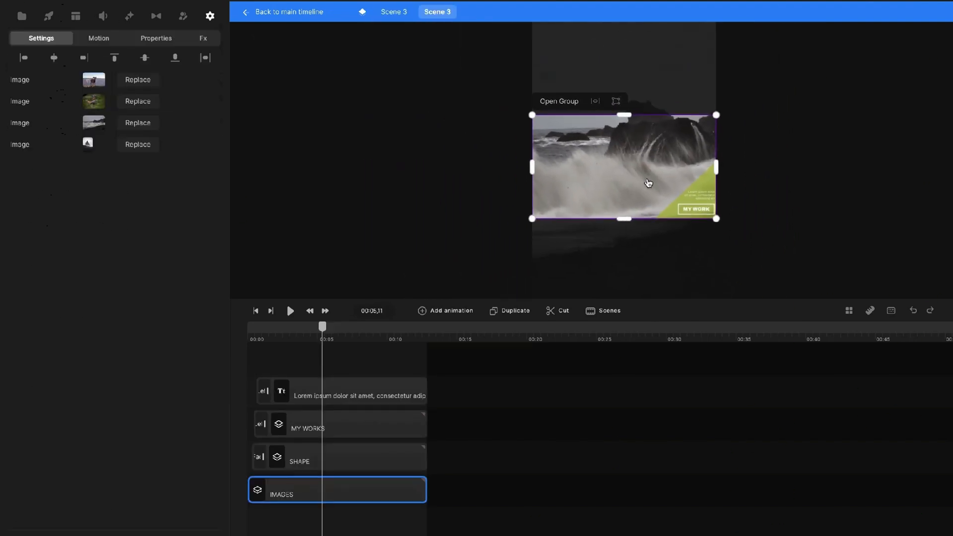
pyautogui.scroll(1, 643, 187)
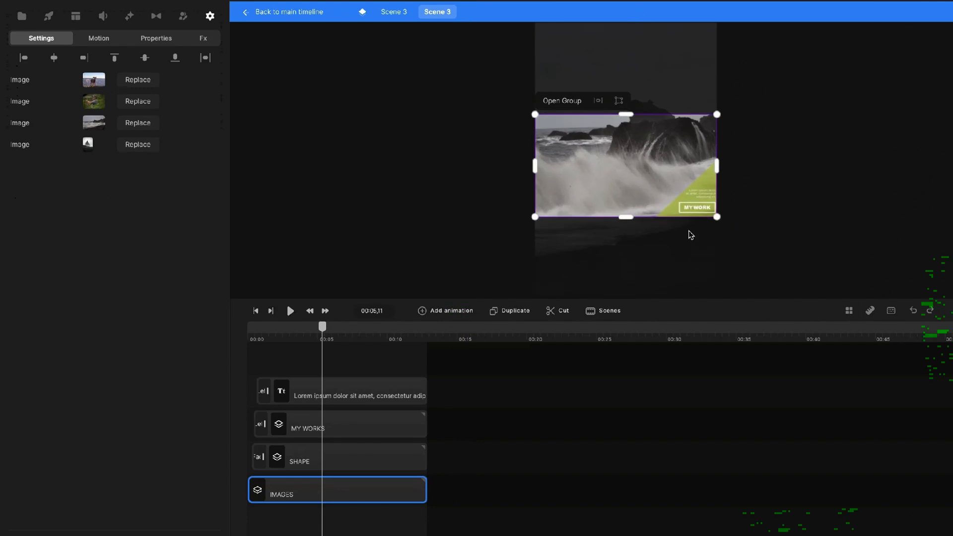
pyautogui.click(143, 128)
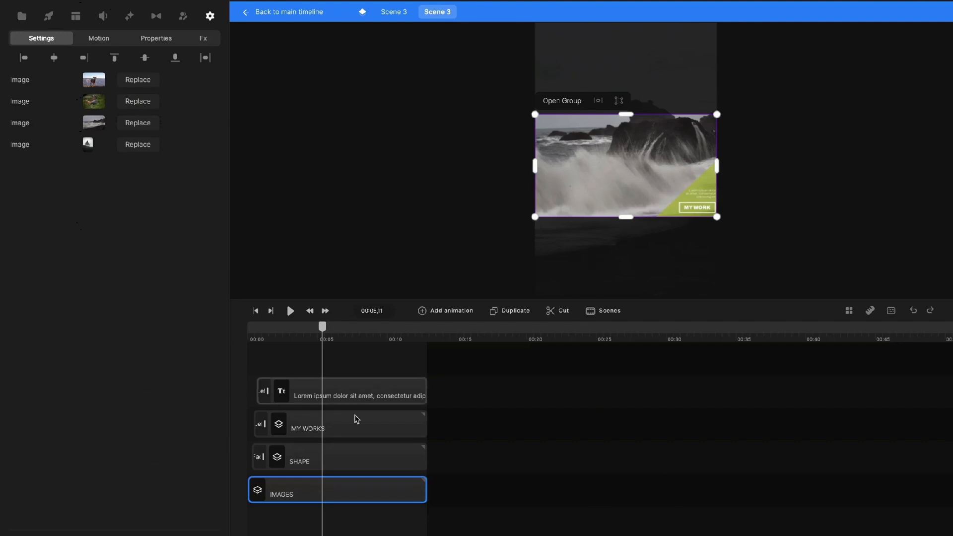
pyautogui.click(354, 485)
pyautogui.doubleClick(354, 485)
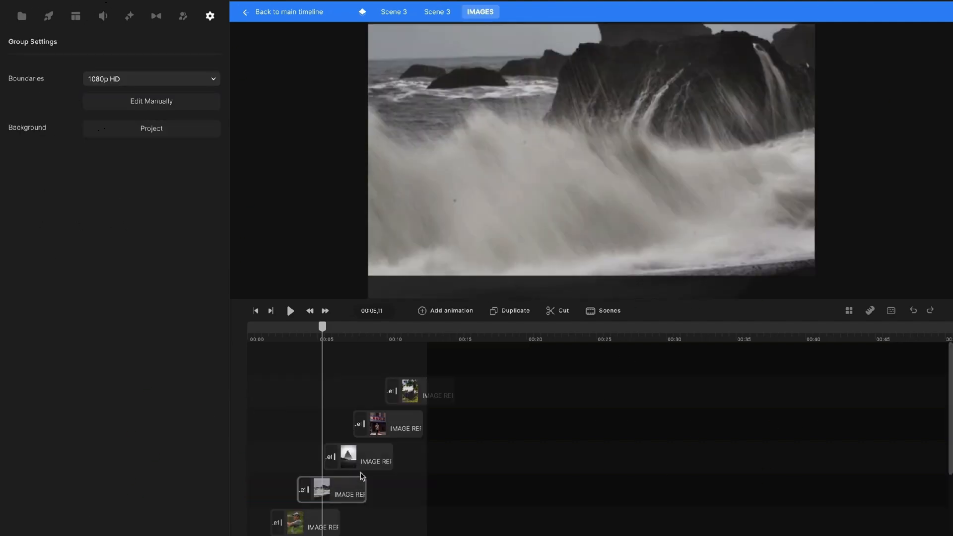
# Resize and reposition the wave photo so it fills its frame.
pyautogui.click(541, 257)
pyautogui.scroll(-5, 536, 235)
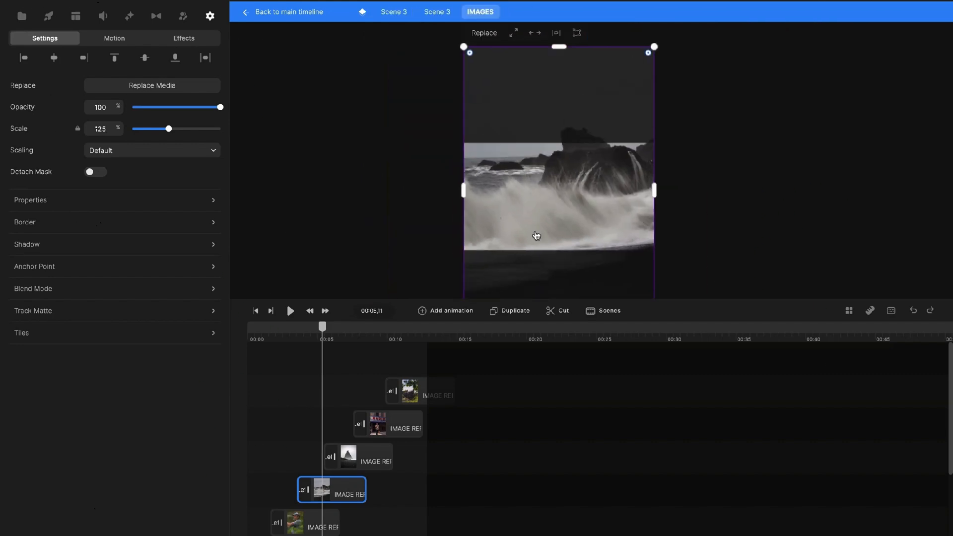
pyautogui.moveTo(628, 86); pyautogui.dragTo(591, 172)
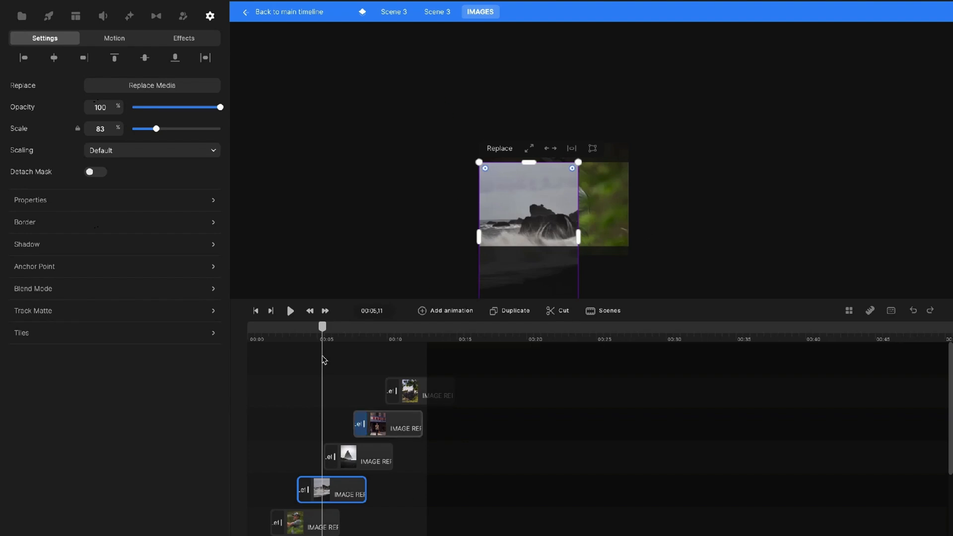
pyautogui.moveTo(322, 326)
pyautogui.mouseDown()
pyautogui.moveTo(345, 327)
pyautogui.moveTo(314, 329)
pyautogui.mouseUp()
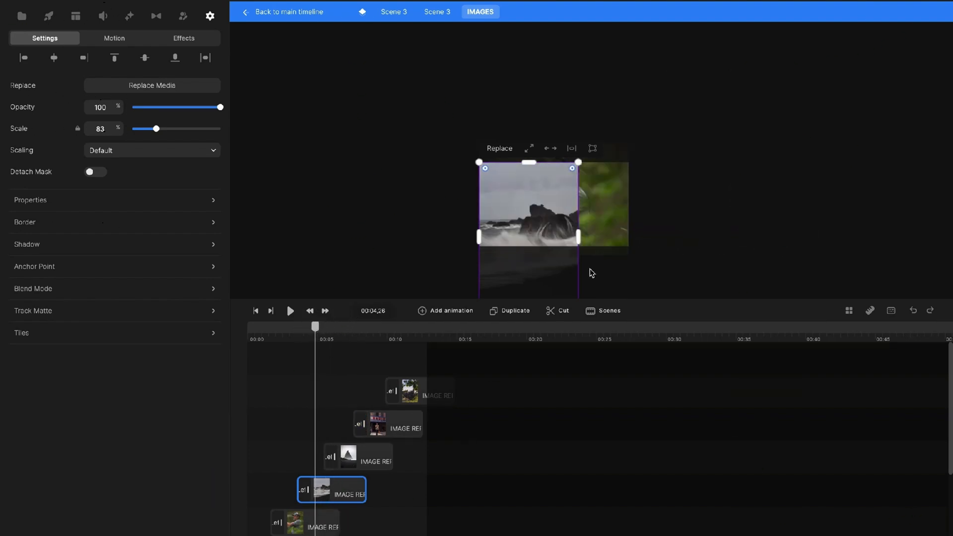
pyautogui.moveTo(579, 240); pyautogui.dragTo(629, 242)
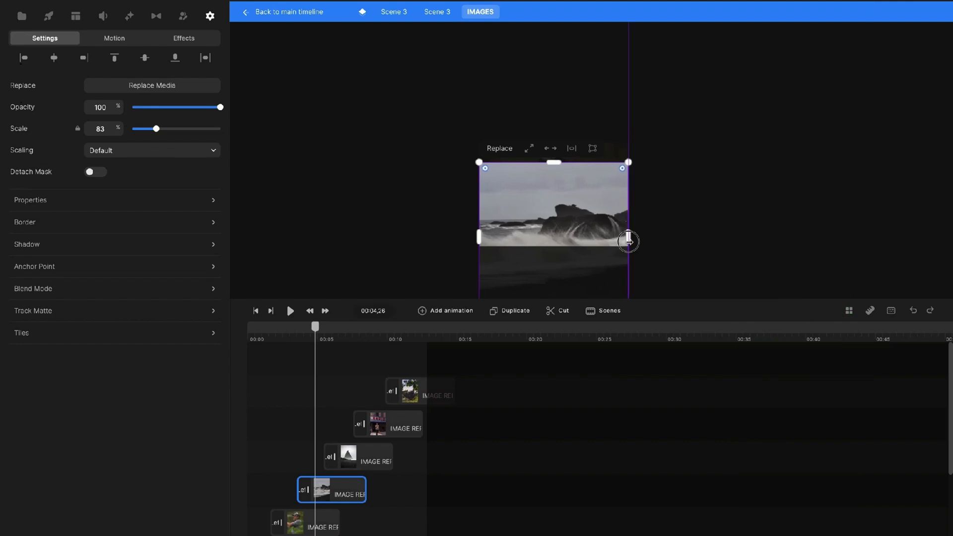
pyautogui.moveTo(573, 292); pyautogui.dragTo(566, 270)
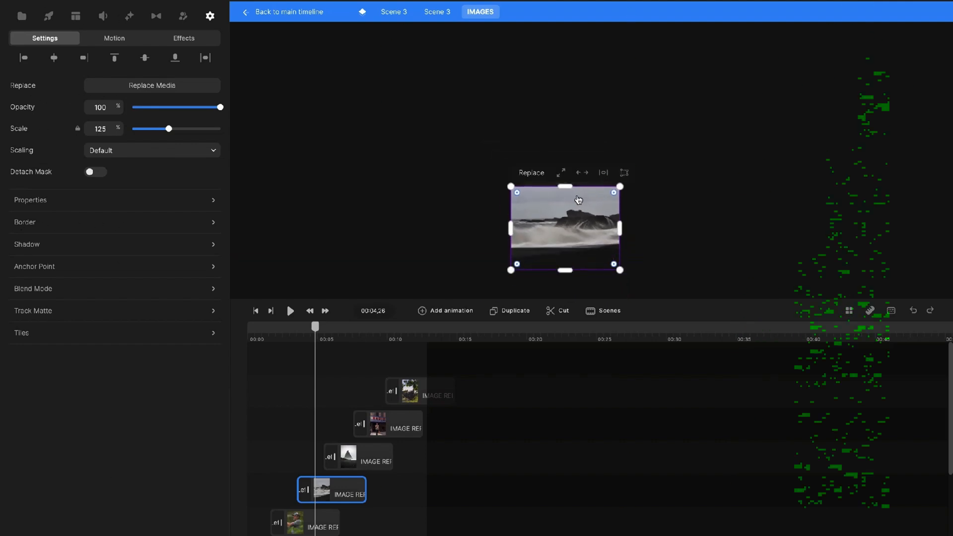
pyautogui.moveTo(565, 186); pyautogui.dragTo(565, 161)
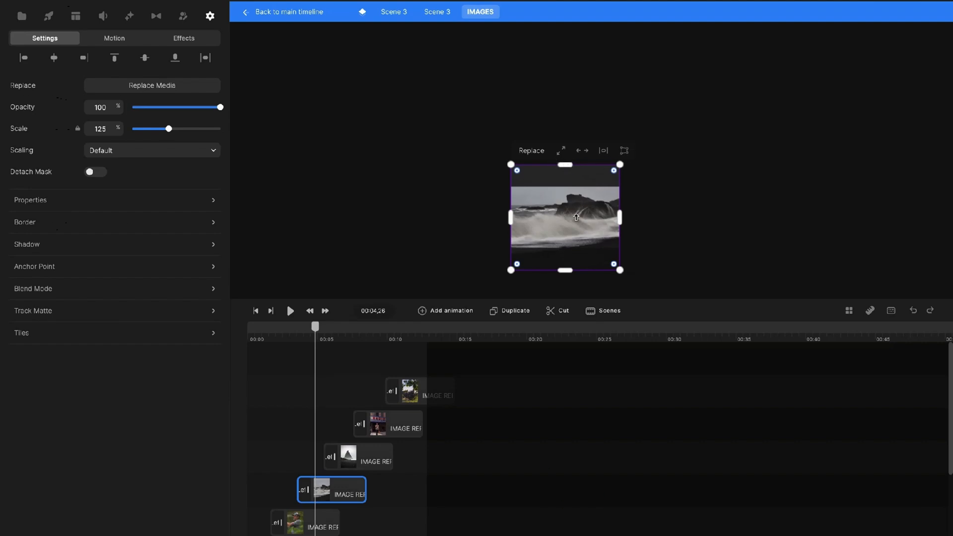
pyautogui.moveTo(577, 222); pyautogui.dragTo(577, 222)
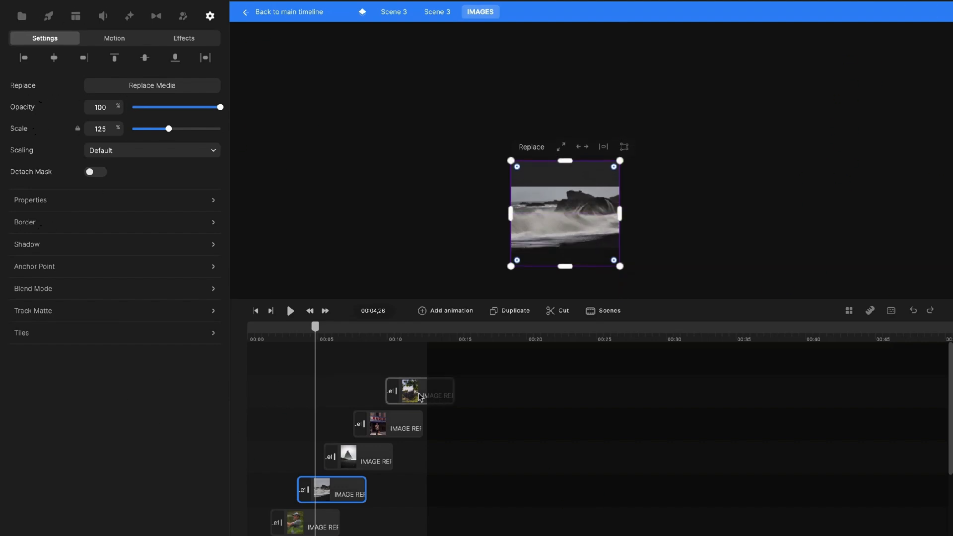
# Crop the rocky-peak photo's top, bottom and right edge and nudge it into place.
pyautogui.click(375, 455)
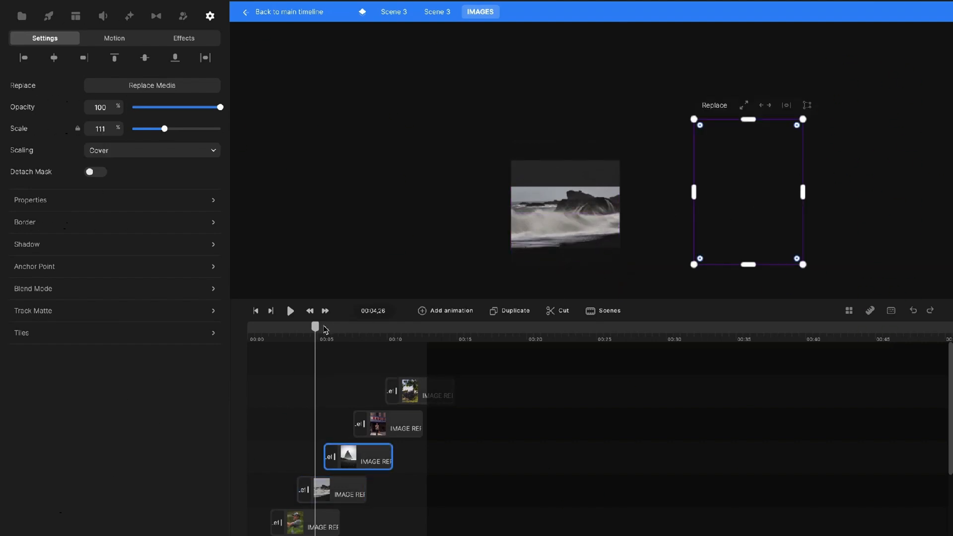
pyautogui.moveTo(316, 327); pyautogui.dragTo(352, 328)
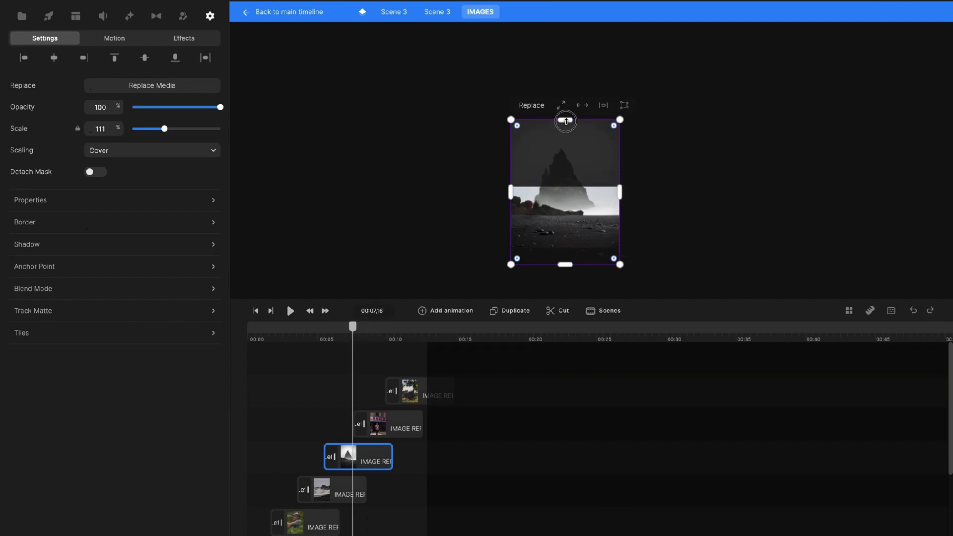
pyautogui.moveTo(566, 121); pyautogui.dragTo(565, 141)
pyautogui.moveTo(568, 266); pyautogui.dragTo(568, 262)
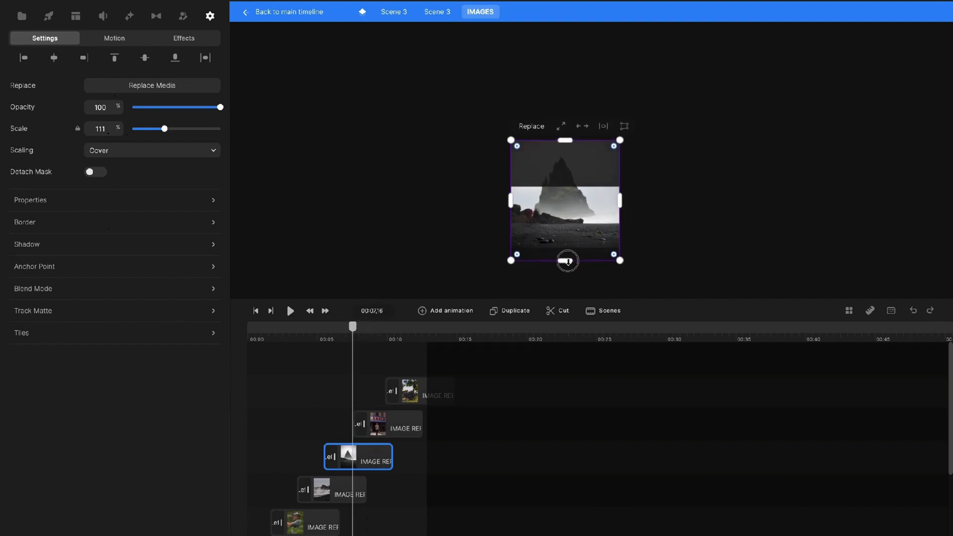
pyautogui.moveTo(622, 200); pyautogui.dragTo(620, 200)
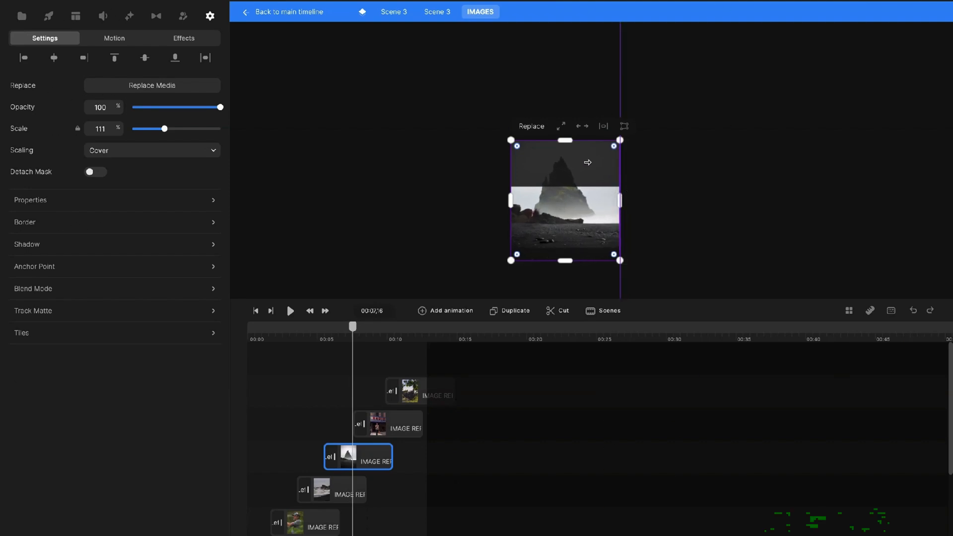
pyautogui.moveTo(564, 142); pyautogui.dragTo(563, 156)
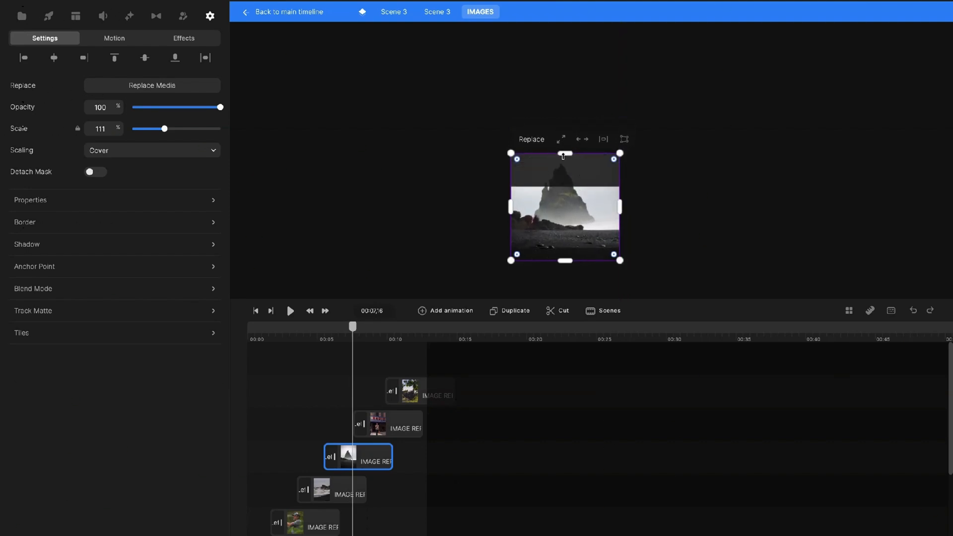
pyautogui.moveTo(567, 206); pyautogui.dragTo(566, 216)
# Fit the Radio City and trees photos to their frames, then rewind the preview to the start.
pyautogui.click(397, 425)
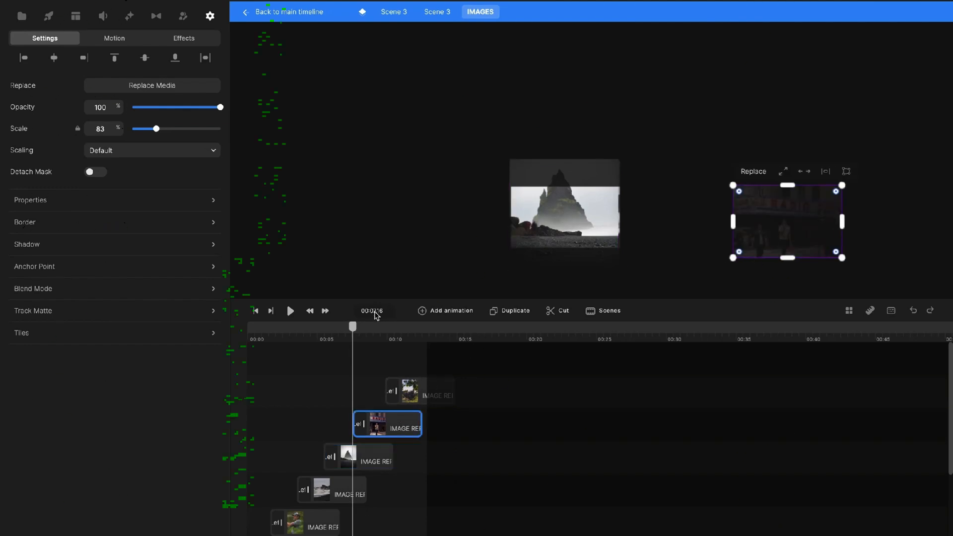
pyautogui.moveTo(352, 326); pyautogui.dragTo(380, 327)
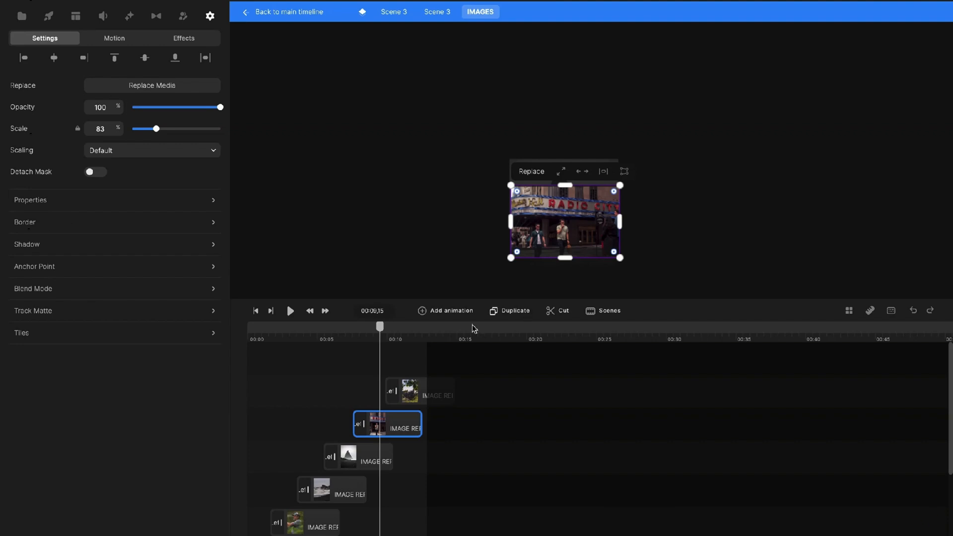
pyautogui.moveTo(380, 326); pyautogui.dragTo(411, 327)
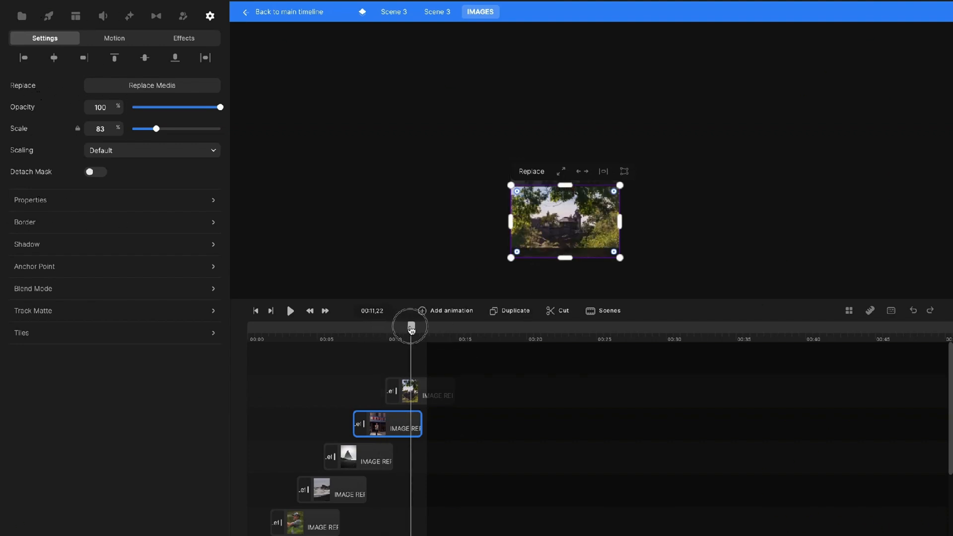
pyautogui.moveTo(565, 258); pyautogui.dragTo(564, 258)
pyautogui.click(566, 231)
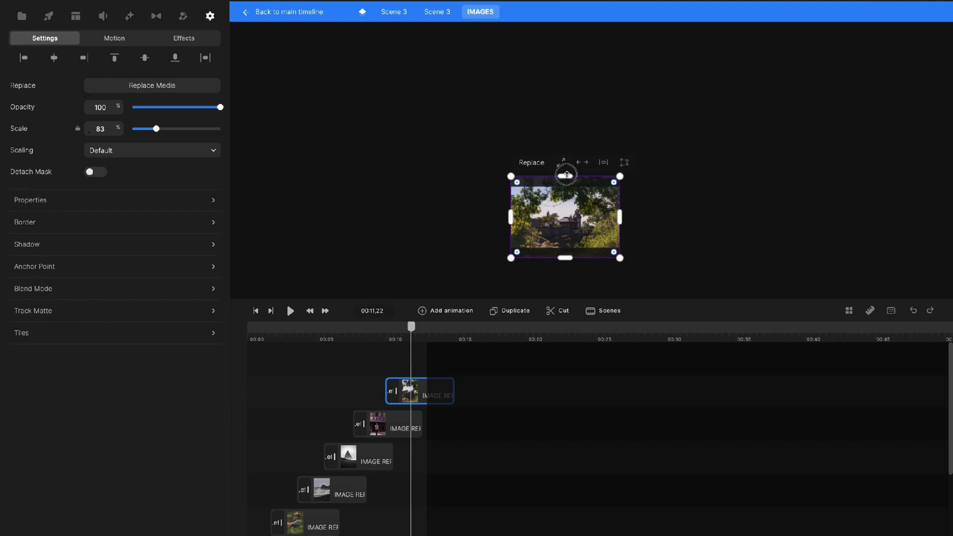
pyautogui.moveTo(567, 175); pyautogui.dragTo(566, 182)
pyautogui.moveTo(567, 257); pyautogui.dragTo(568, 258)
pyautogui.click(679, 222)
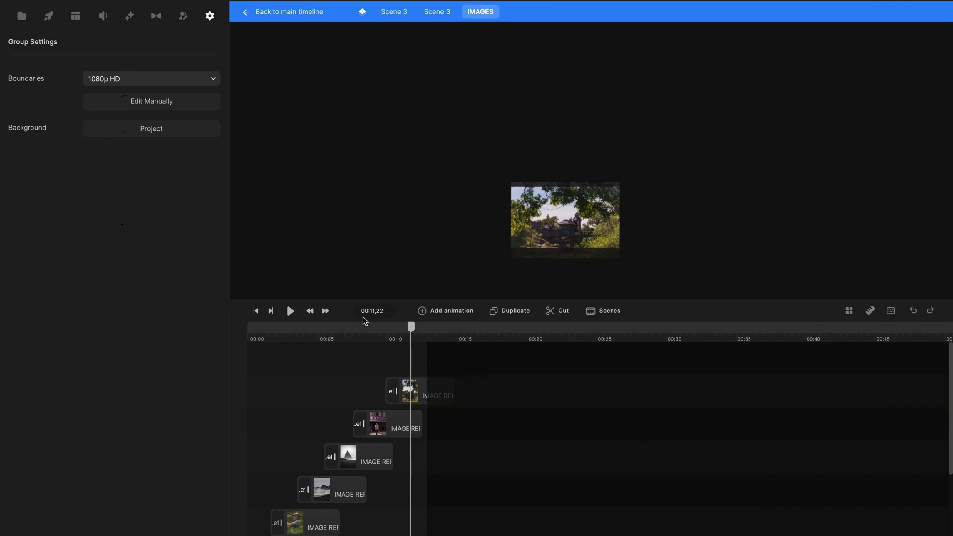
pyautogui.moveTo(411, 326); pyautogui.dragTo(289, 327)
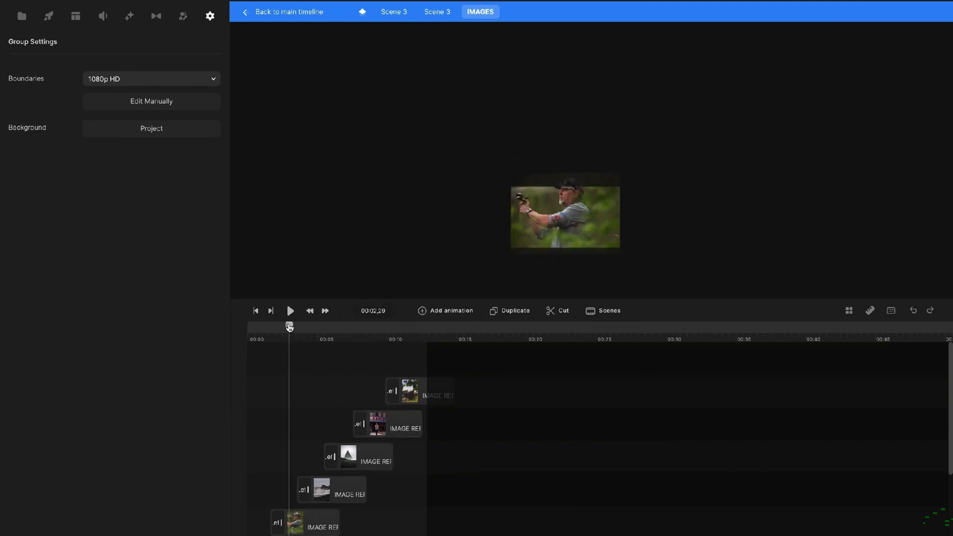
# Replace the Lorem ipsum subtitle with TRAVEL AND ADVENTURE PHOTOGRAPHER on one line, fixing a typo.
pyautogui.click(437, 11)
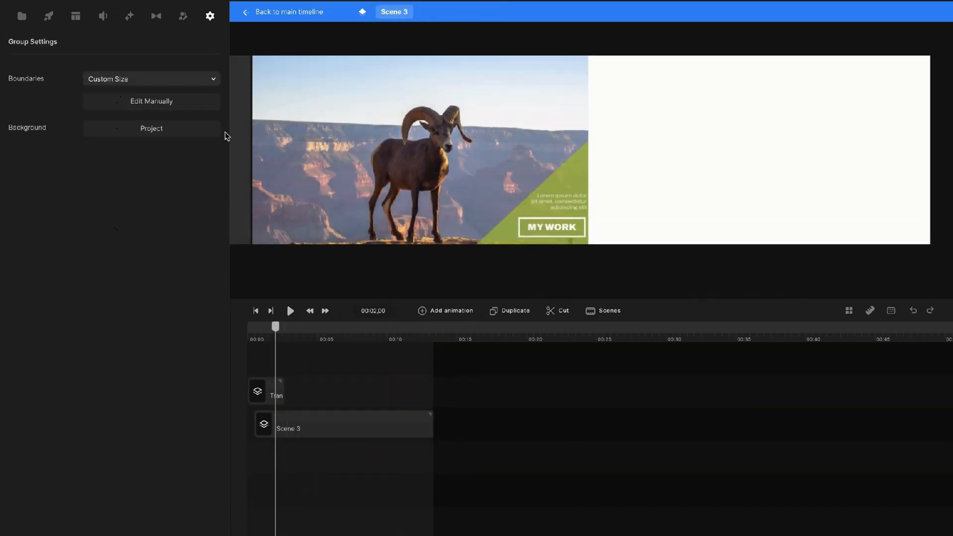
pyautogui.click(362, 418)
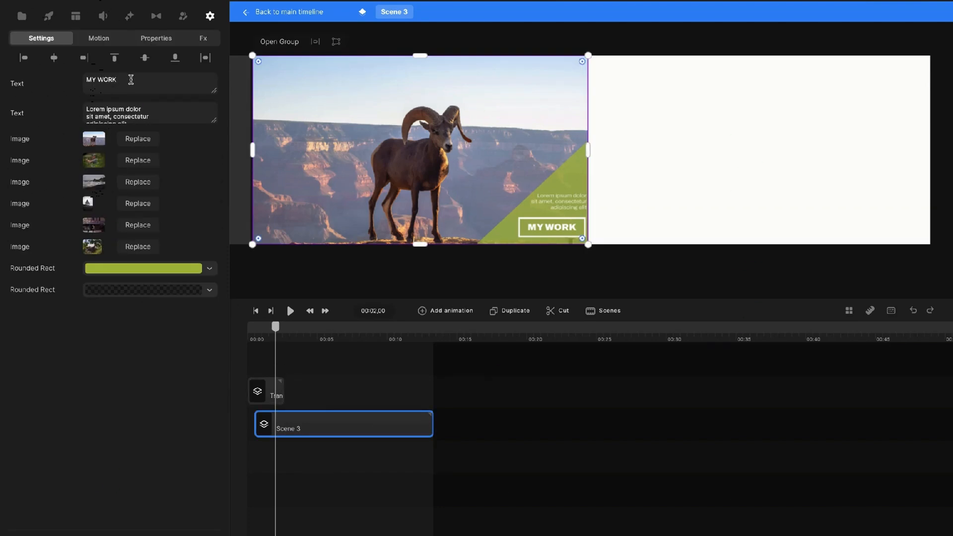
pyautogui.moveTo(158, 119); pyautogui.dragTo(81, 105)
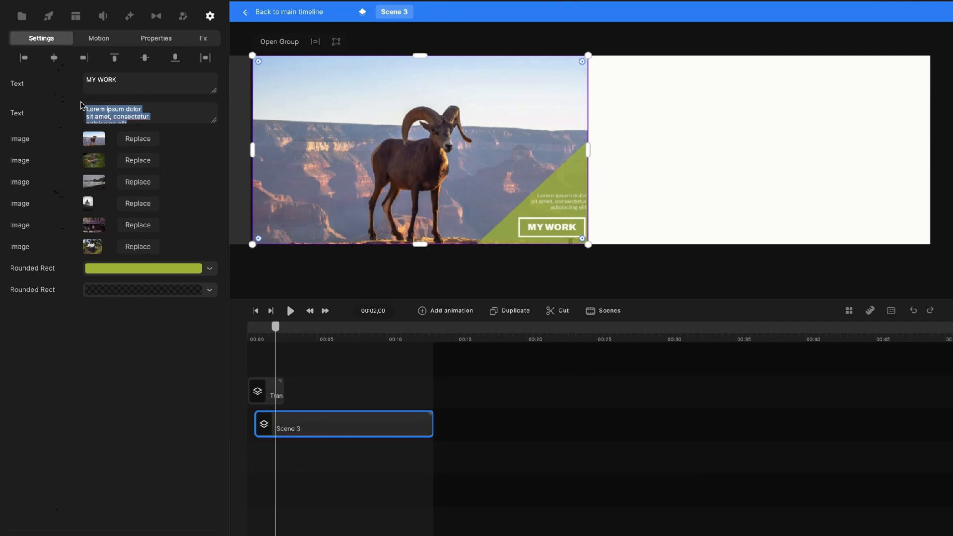
pyautogui.write('T')
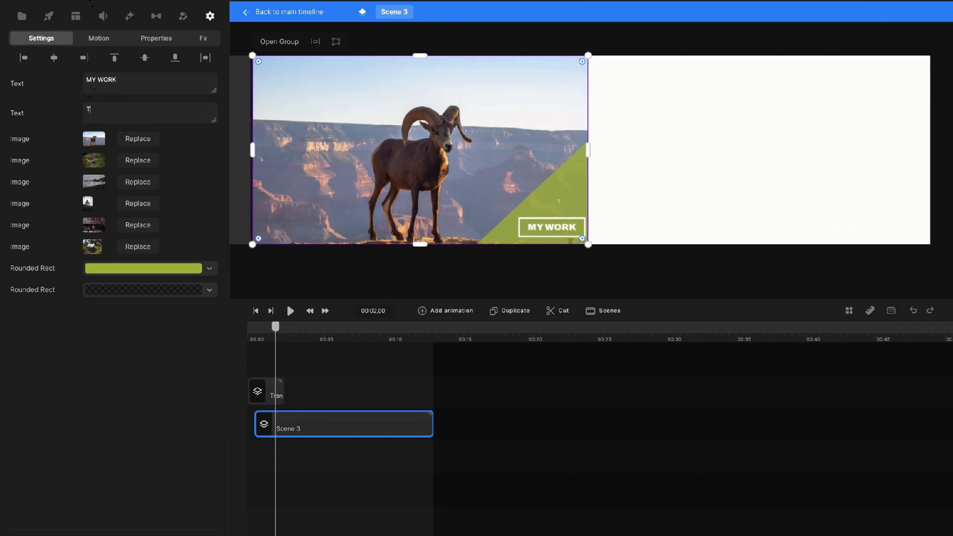
pyautogui.write('RAVEL AND ADVENTURE PHOT')
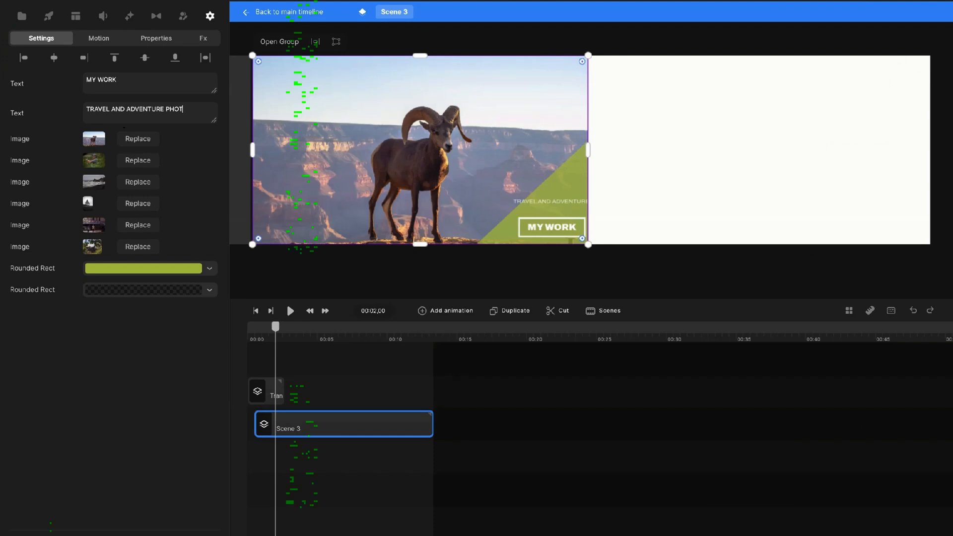
pyautogui.write('OGRAPHE')
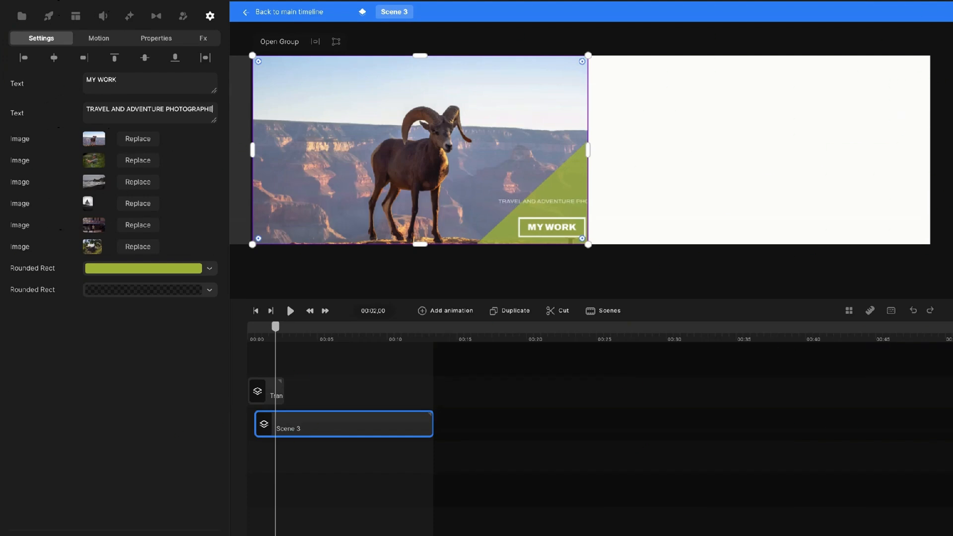
pyautogui.write('R')
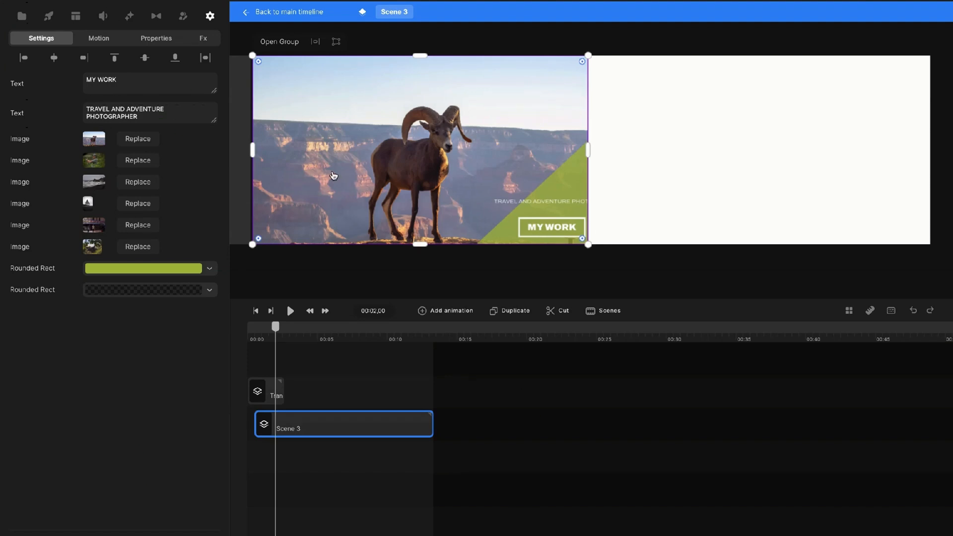
pyautogui.click(127, 110)
pyautogui.press('Return')
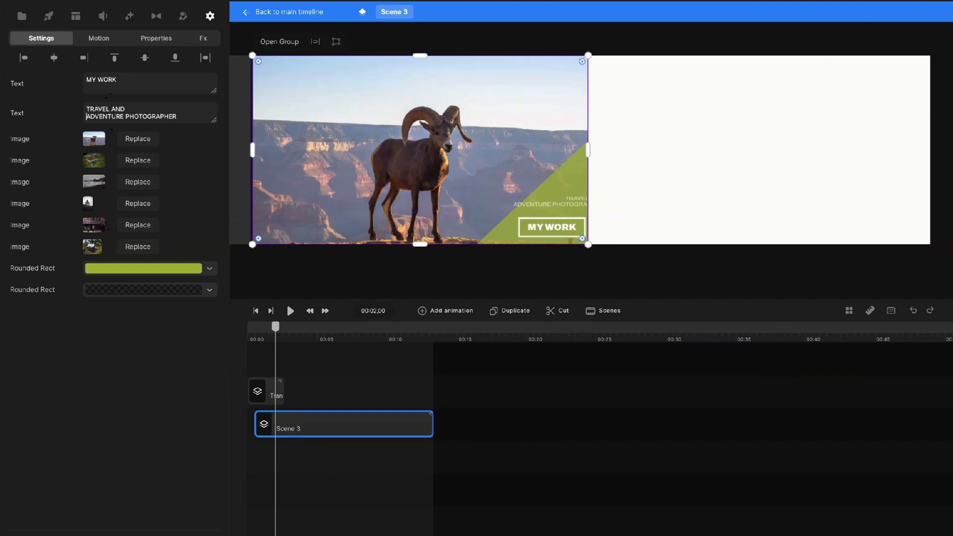
pyautogui.press('BackSpace')
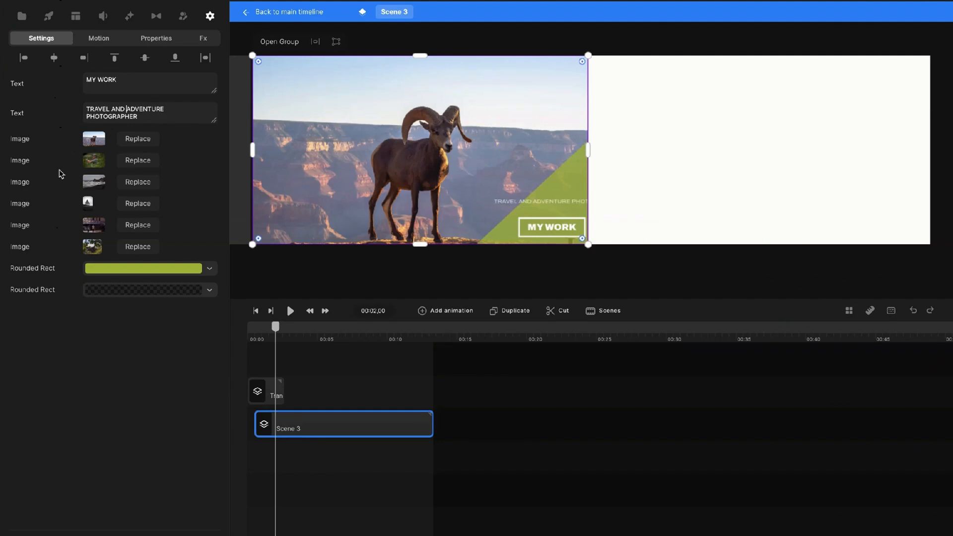
# Open Scene 3's inner layers and select the Lorem ipsum subtitle text layer.
pyautogui.doubleClick(364, 422)
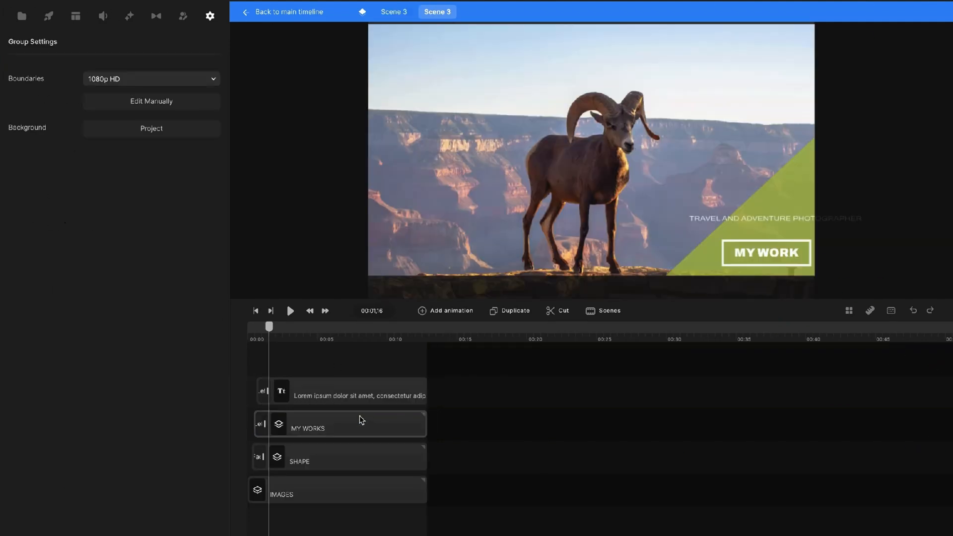
pyautogui.click(745, 216)
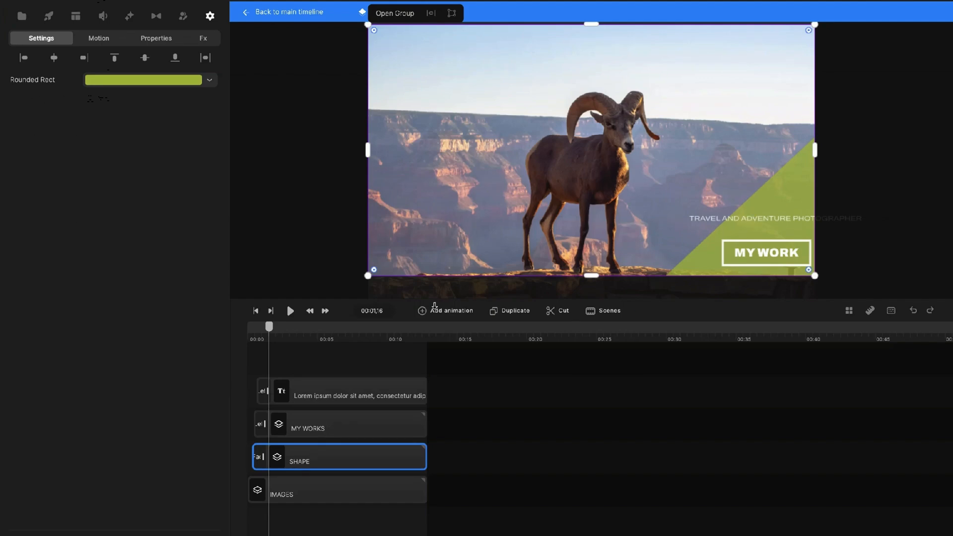
pyautogui.click(362, 390)
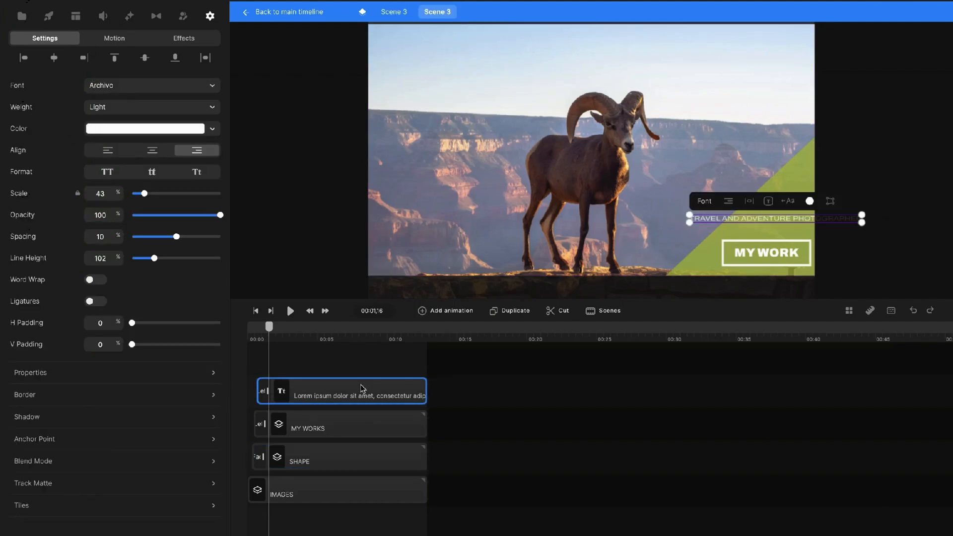
pyautogui.doubleClick(362, 390)
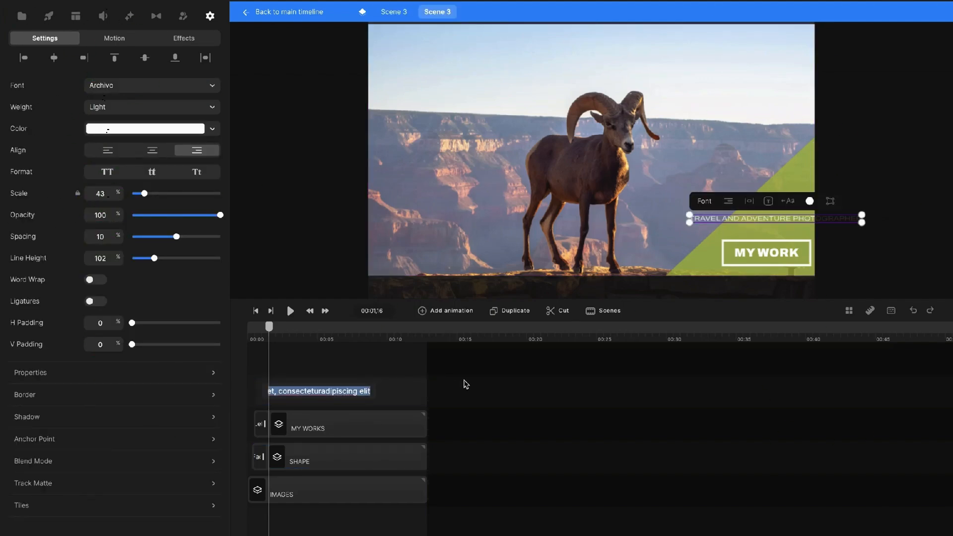
pyautogui.click(493, 400)
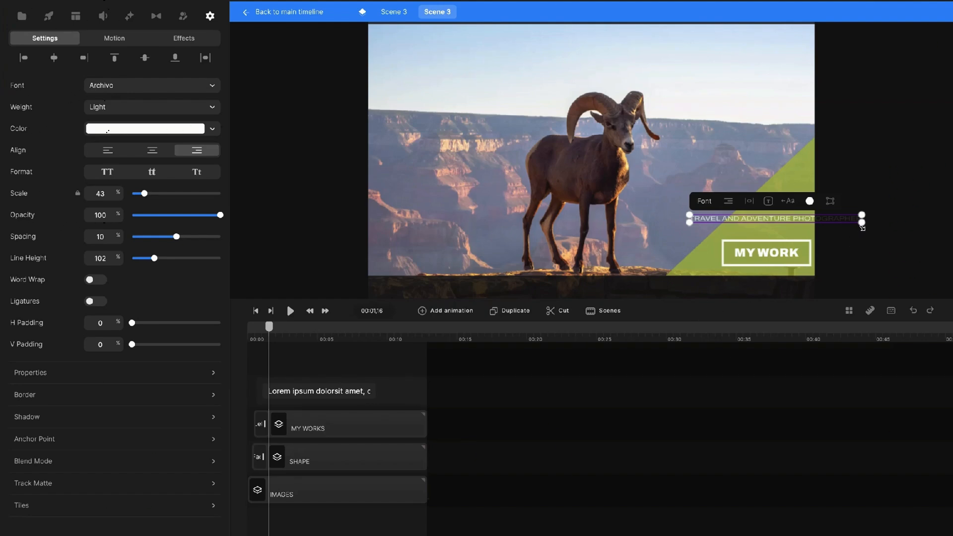
# Turn on Word Wrap and narrow the subtitle box so Photographer wraps below, then return to Scene 3.
pyautogui.moveTo(862, 221); pyautogui.dragTo(863, 228)
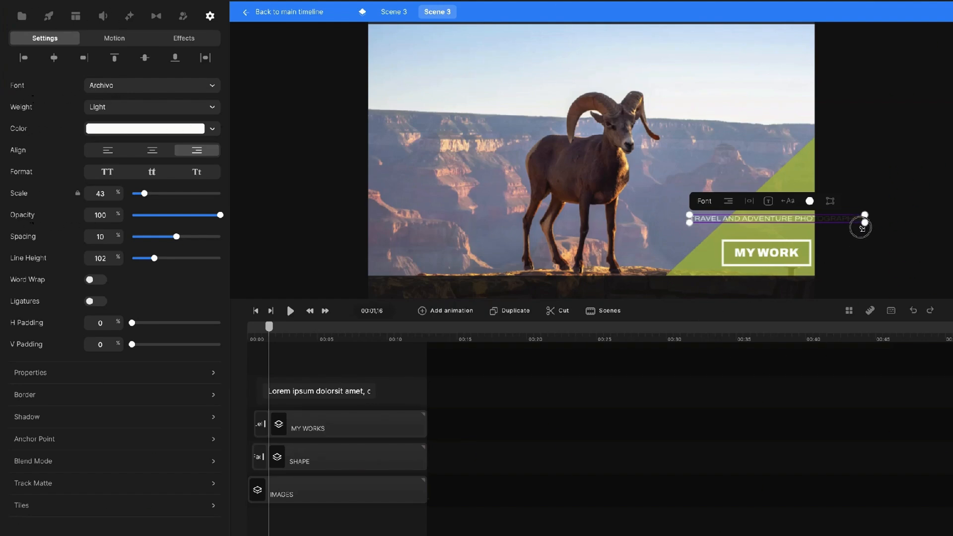
pyautogui.click(91, 280)
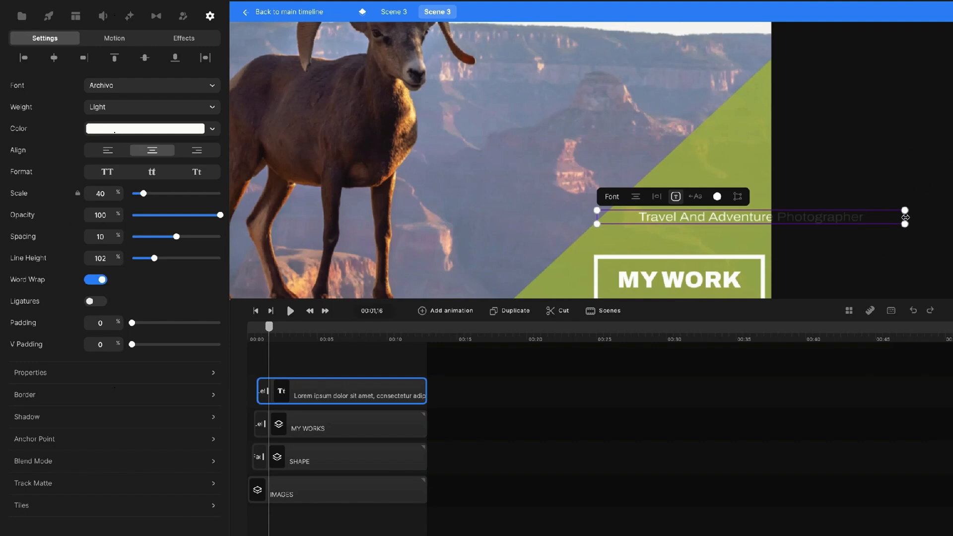
pyautogui.moveTo(904, 217); pyautogui.dragTo(701, 223)
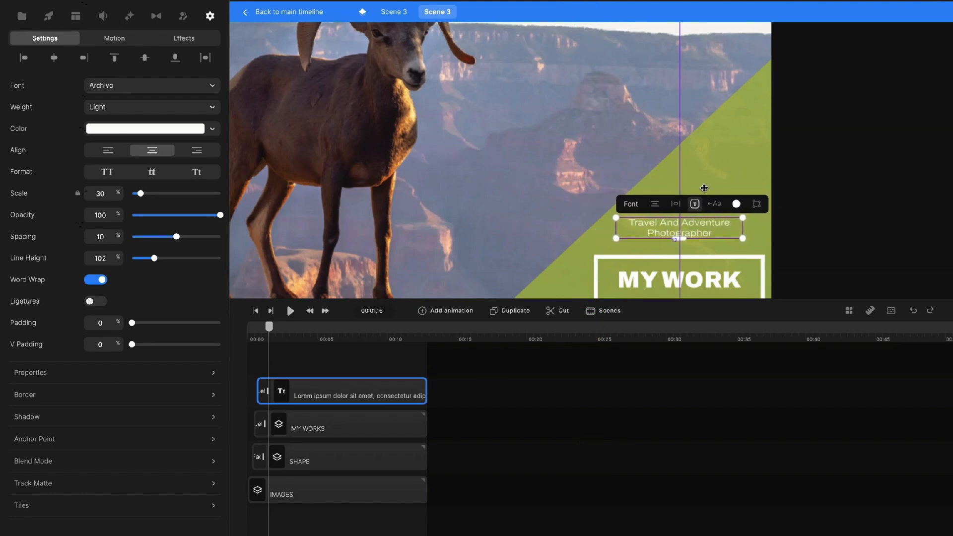
pyautogui.click(717, 174)
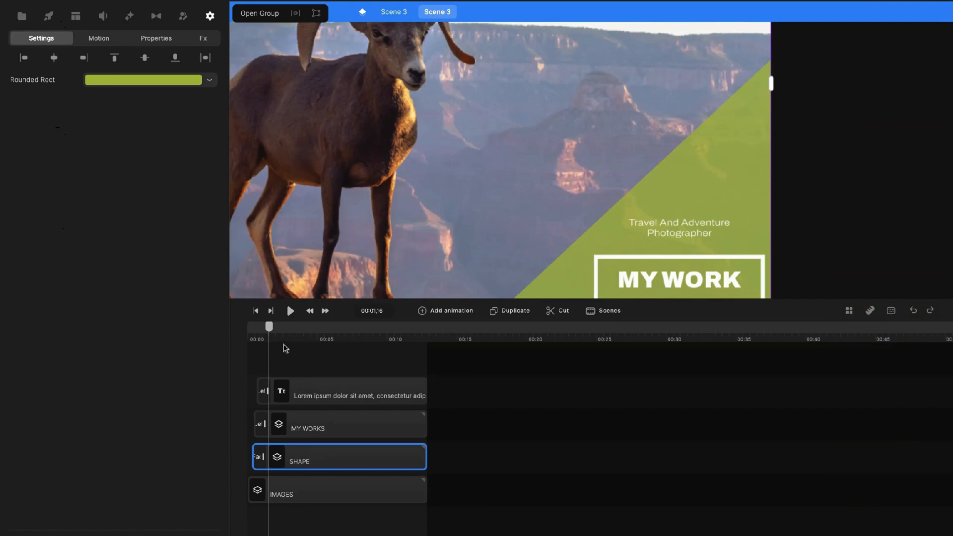
pyautogui.moveTo(269, 326); pyautogui.dragTo(316, 326)
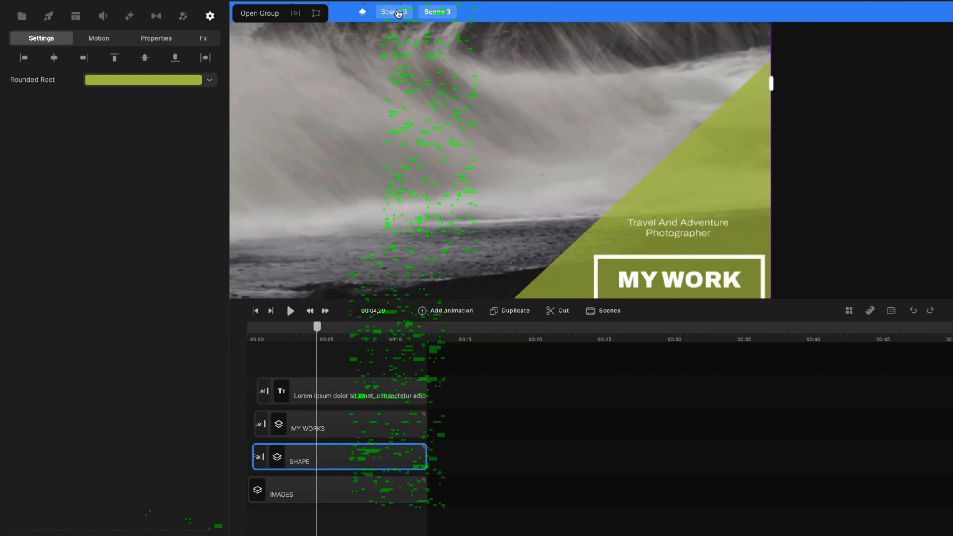
pyautogui.click(399, 12)
pyautogui.moveTo(323, 339); pyautogui.dragTo(439, 333)
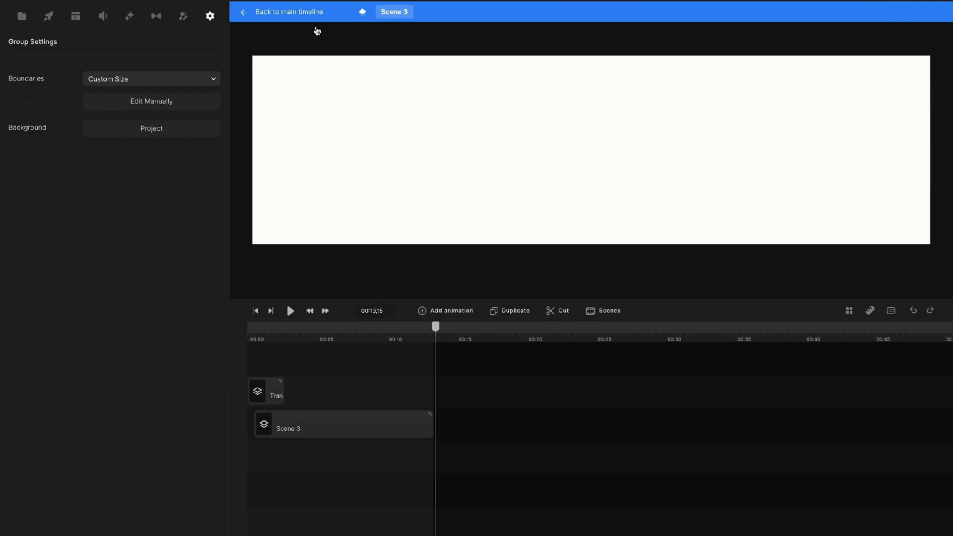
# Open the Outro clip's nested group and advance until all contact lines appear.
pyautogui.press('Escape')
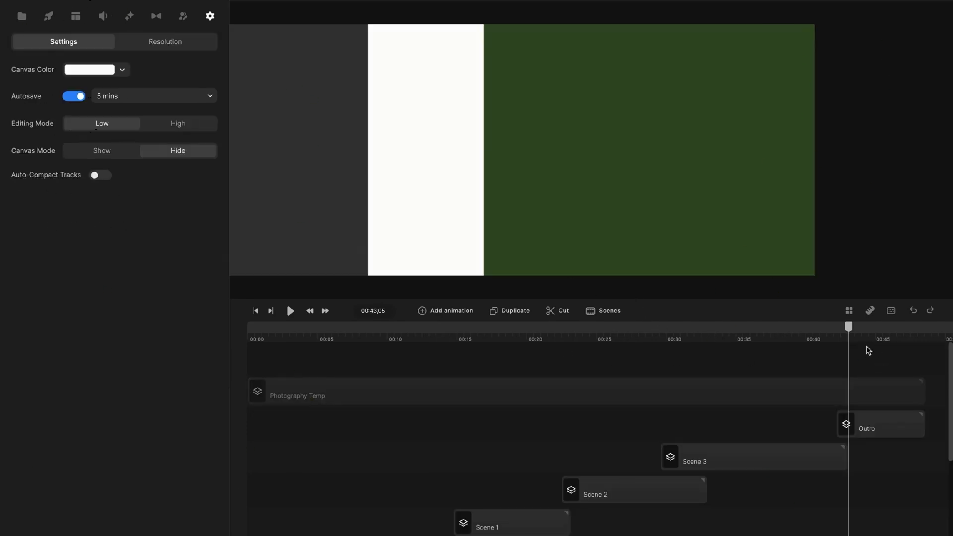
pyautogui.moveTo(850, 332); pyautogui.dragTo(883, 337)
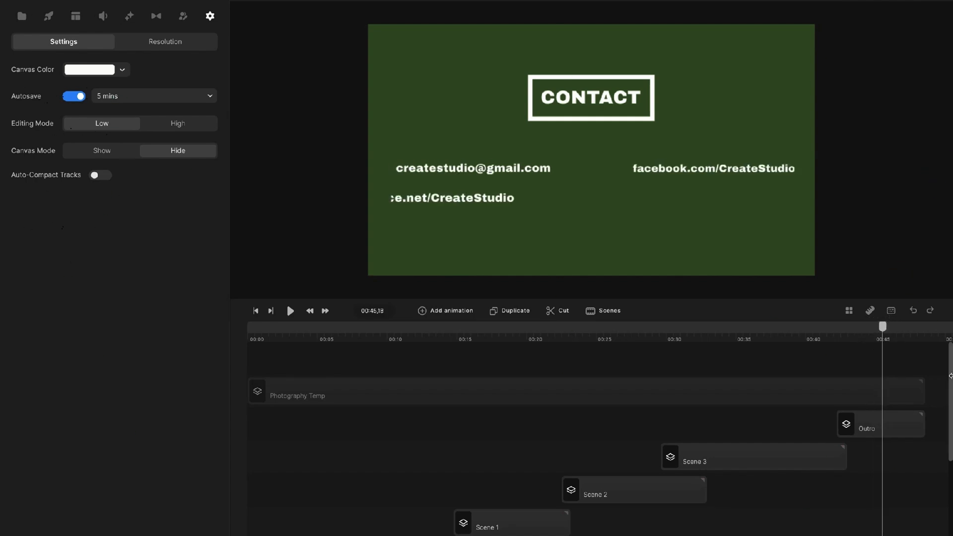
pyautogui.click(892, 423)
pyautogui.doubleClick(900, 425)
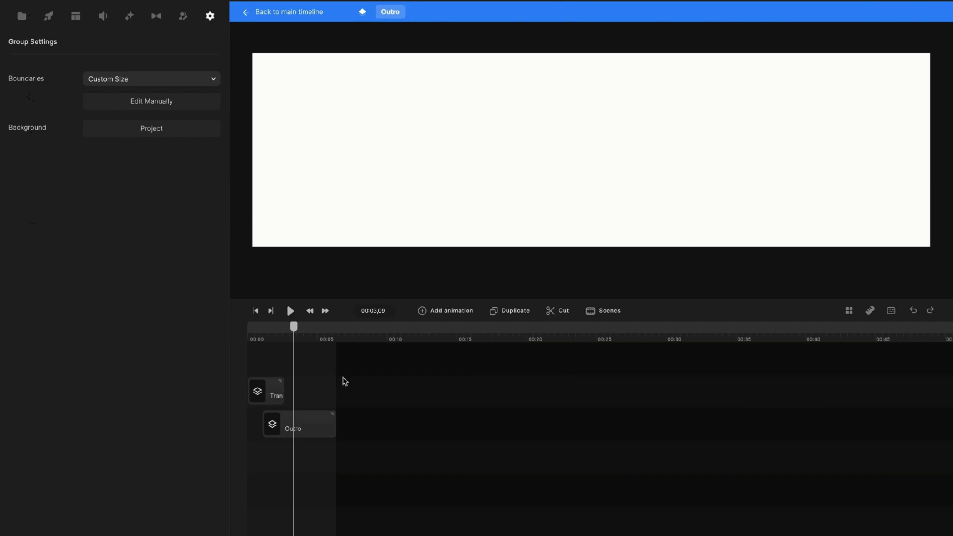
pyautogui.moveTo(294, 327); pyautogui.dragTo(272, 328)
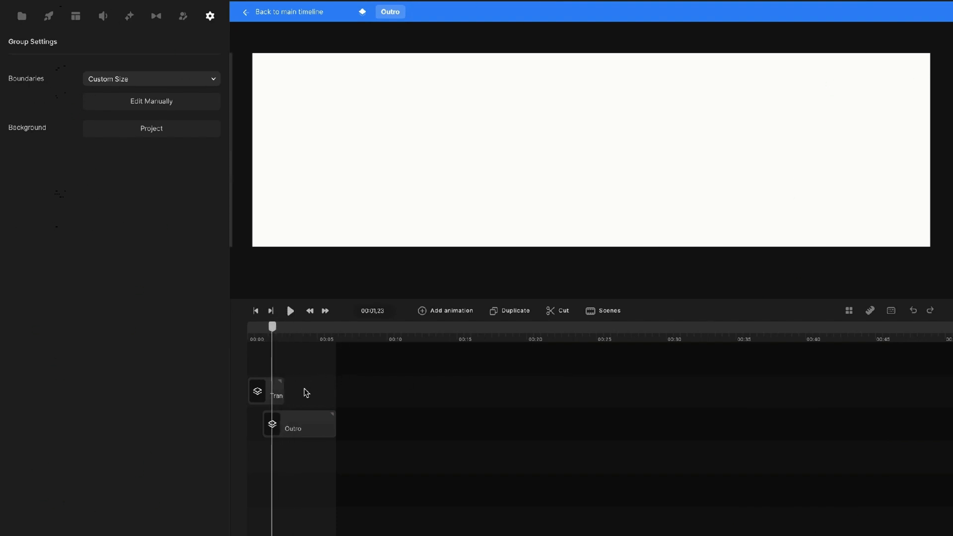
pyautogui.click(310, 423)
pyautogui.doubleClick(311, 423)
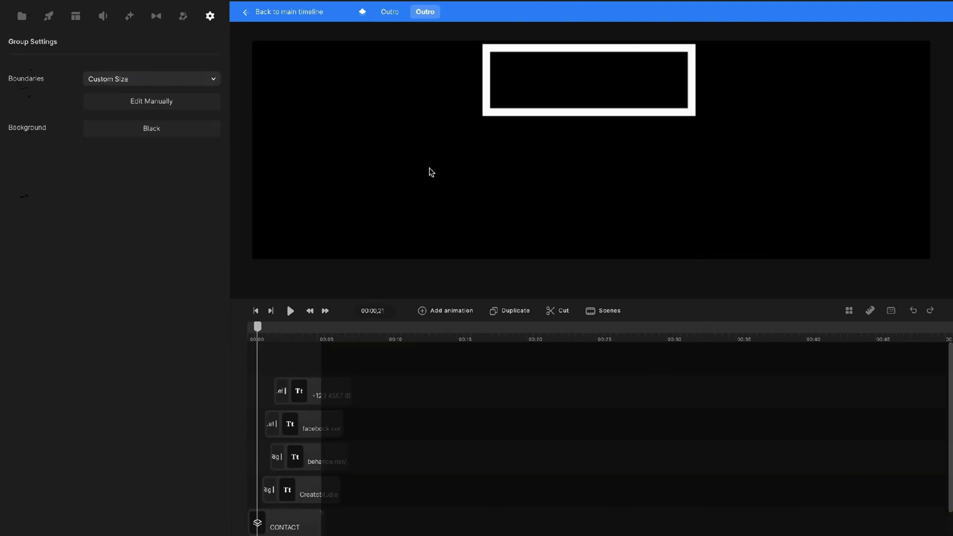
pyautogui.moveTo(257, 329); pyautogui.dragTo(288, 331)
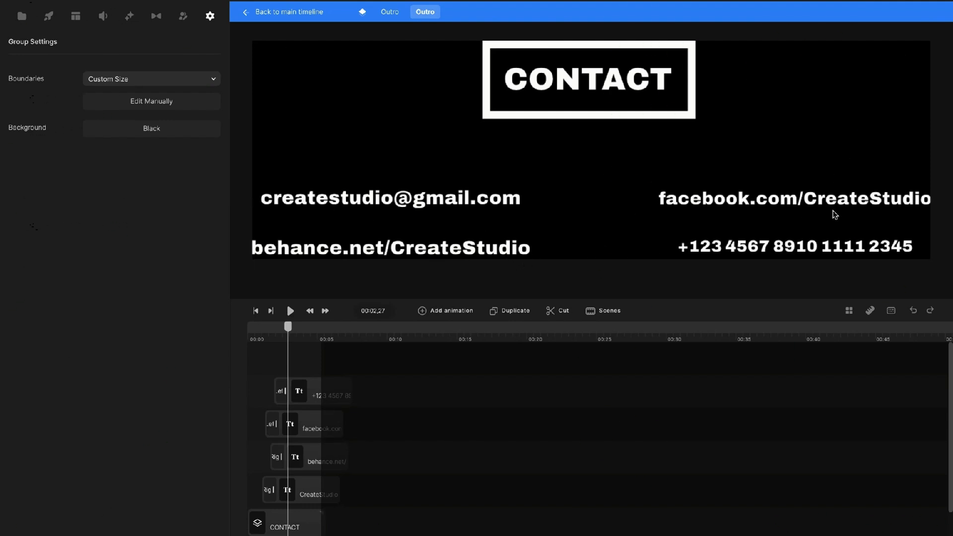
# Inspect the email address and Facebook address text layers without changing them.
pyautogui.click(490, 208)
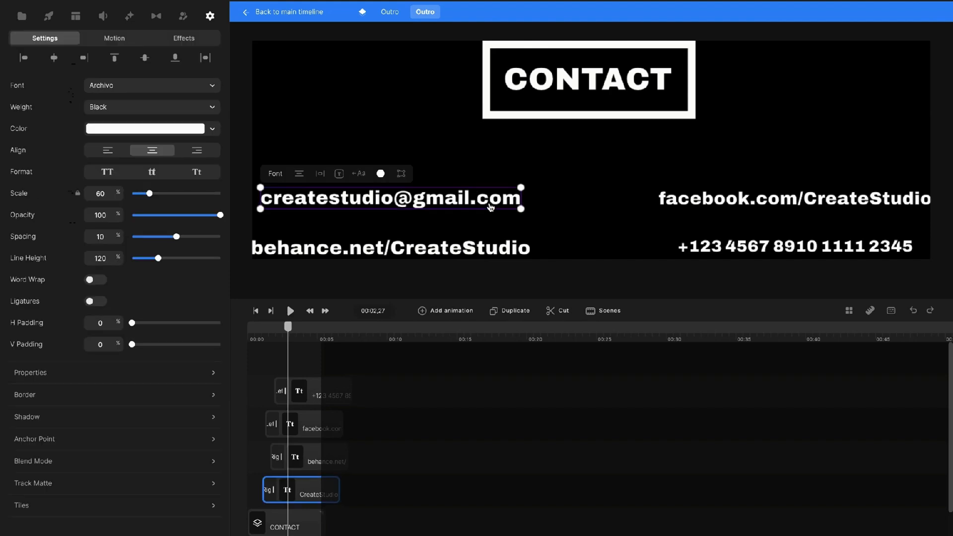
pyautogui.doubleClick(380, 201)
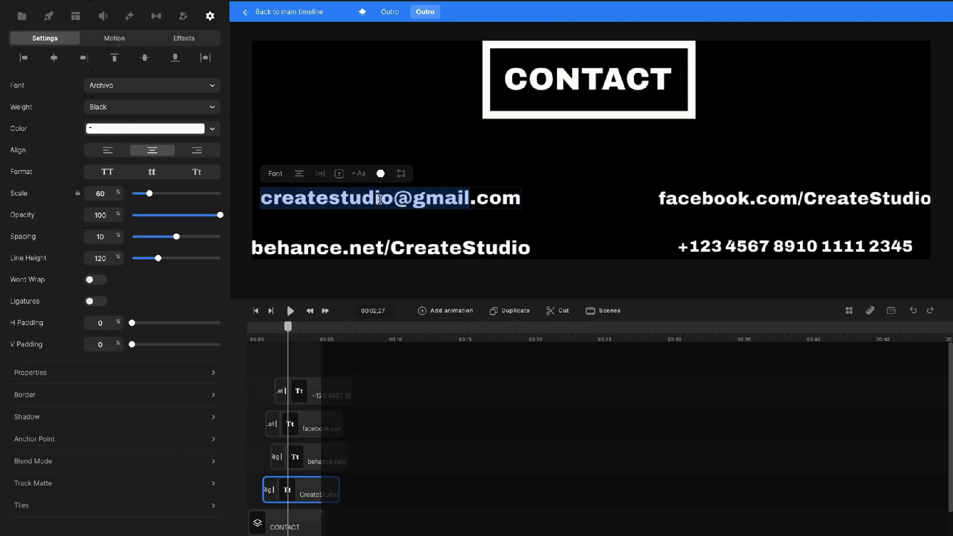
pyautogui.click(521, 201)
pyautogui.click(717, 200)
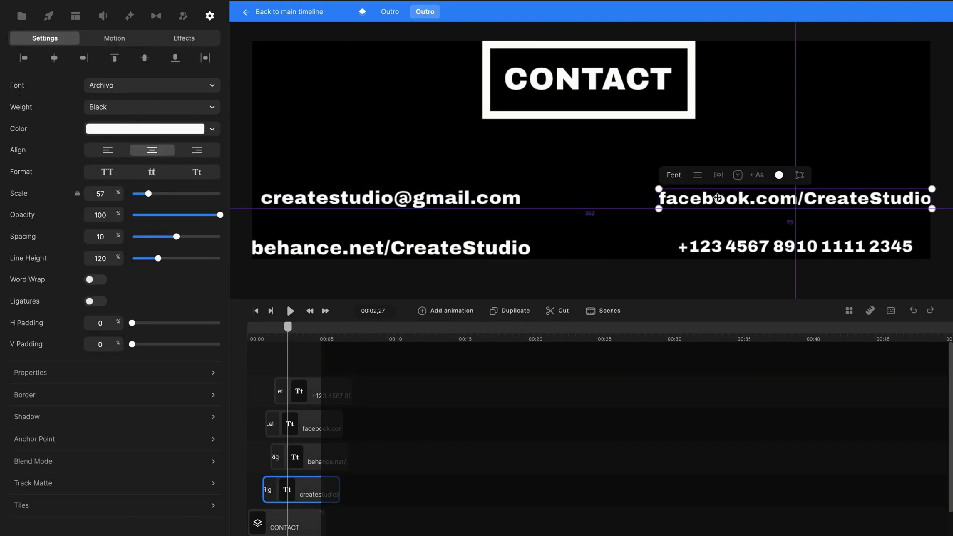
pyautogui.click(574, 203)
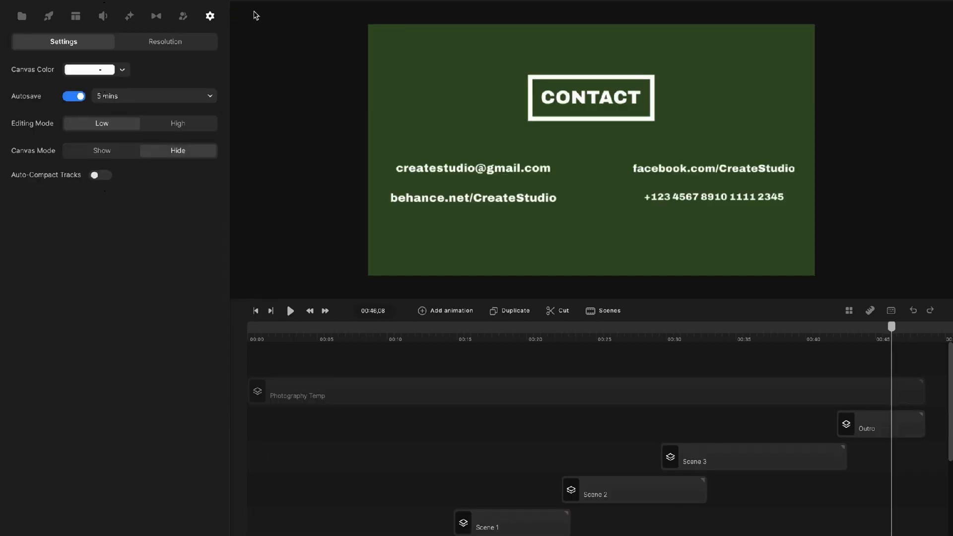
# Rewind to 00:00, play the full portfolio preview, and return the playhead to the HELLO opening.
pyautogui.moveTo(891, 326); pyautogui.dragTo(249, 343)
pyautogui.click(290, 311)
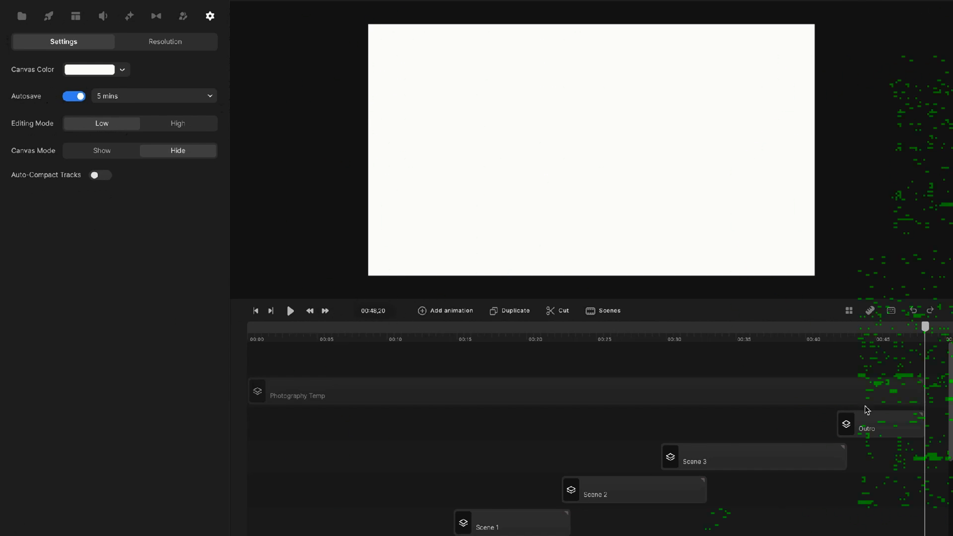
pyautogui.moveTo(925, 325); pyautogui.dragTo(295, 328)
pyautogui.click(249, 327)
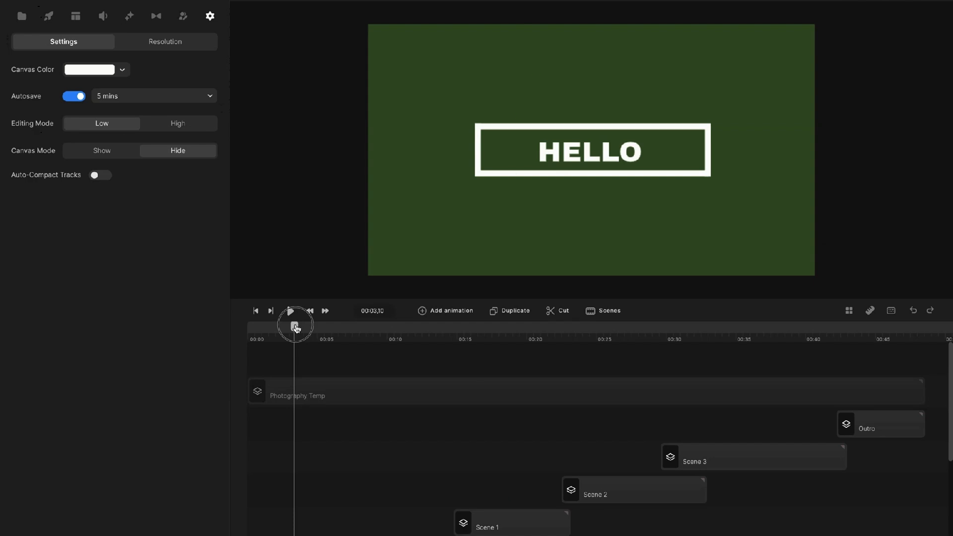
# Open the Music library to browse background track genres, and move the playhead ahead to about 00:17.
pyautogui.scroll(-5, 342, 405)
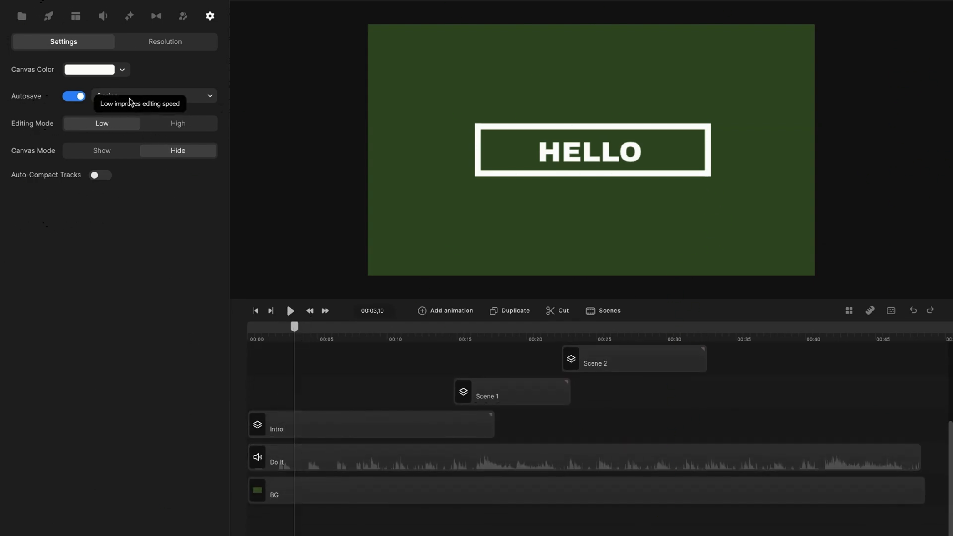
pyautogui.click(104, 16)
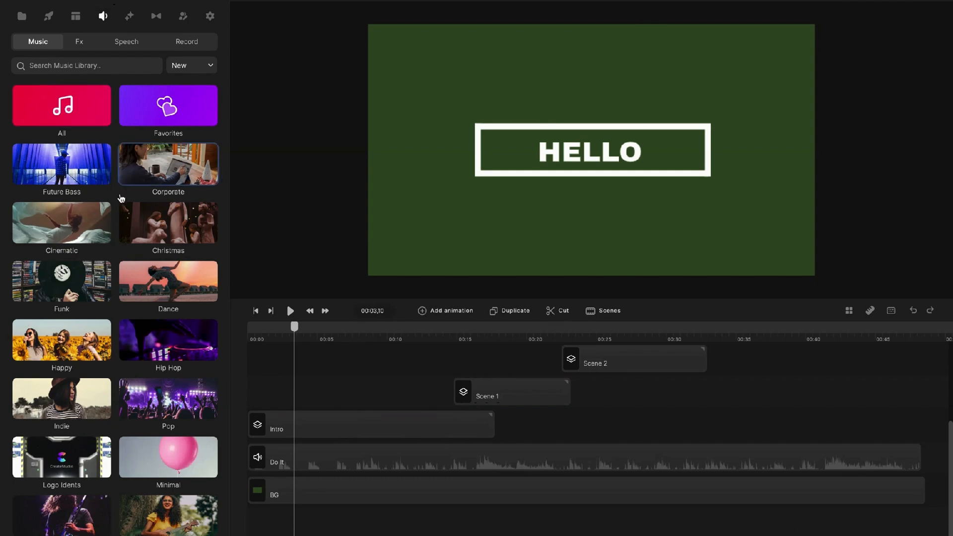
pyautogui.scroll(-1, 130, 385)
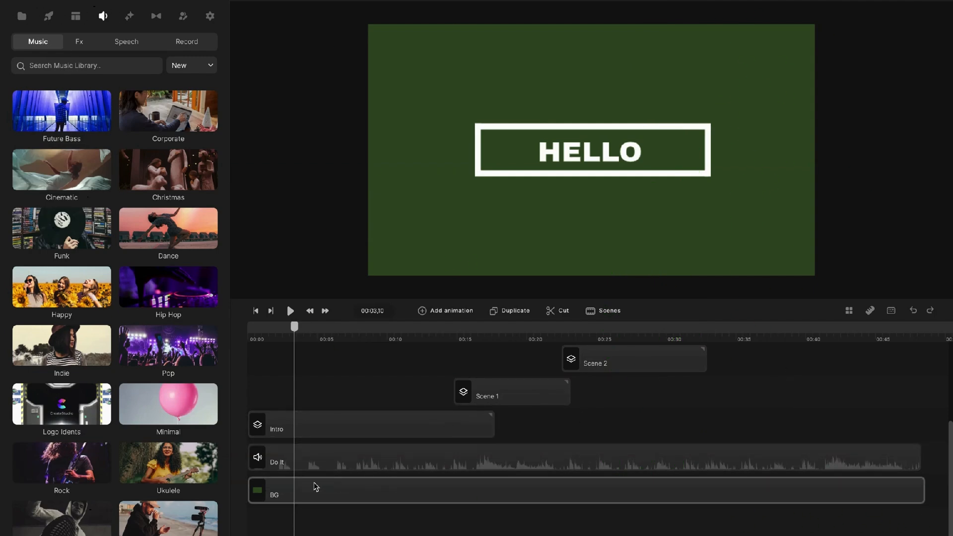
pyautogui.scroll(1, 552, 433)
pyautogui.scroll(5, 552, 434)
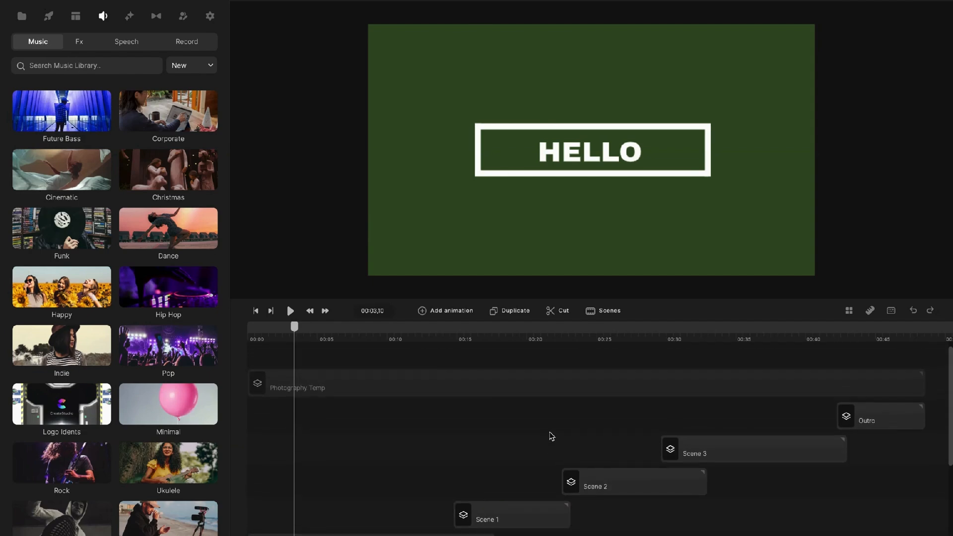
pyautogui.scroll(1, 554, 443)
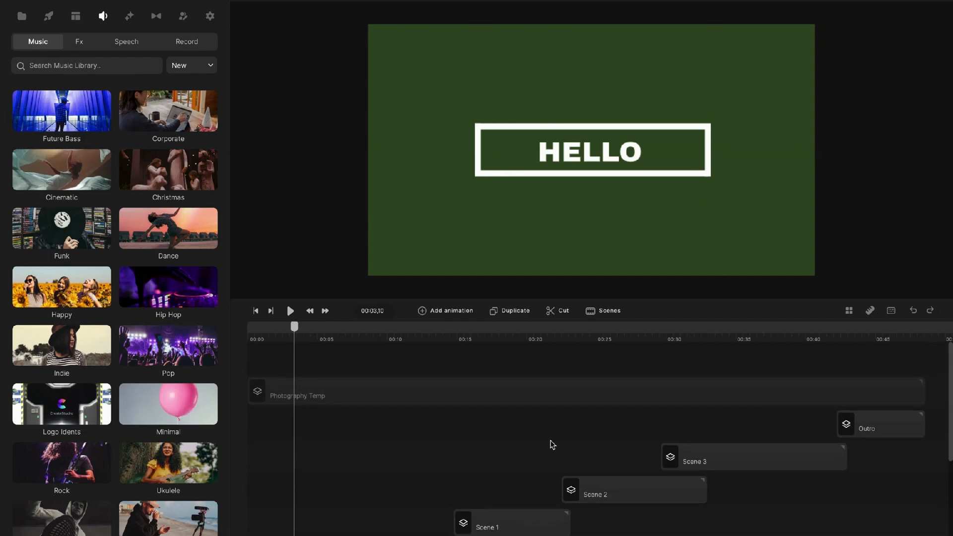
pyautogui.moveTo(294, 327); pyautogui.dragTo(653, 333)
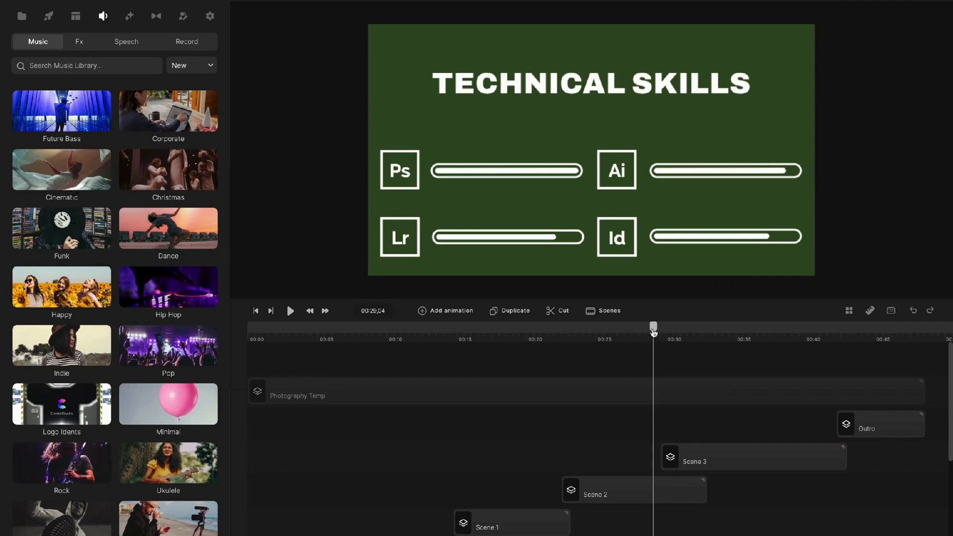